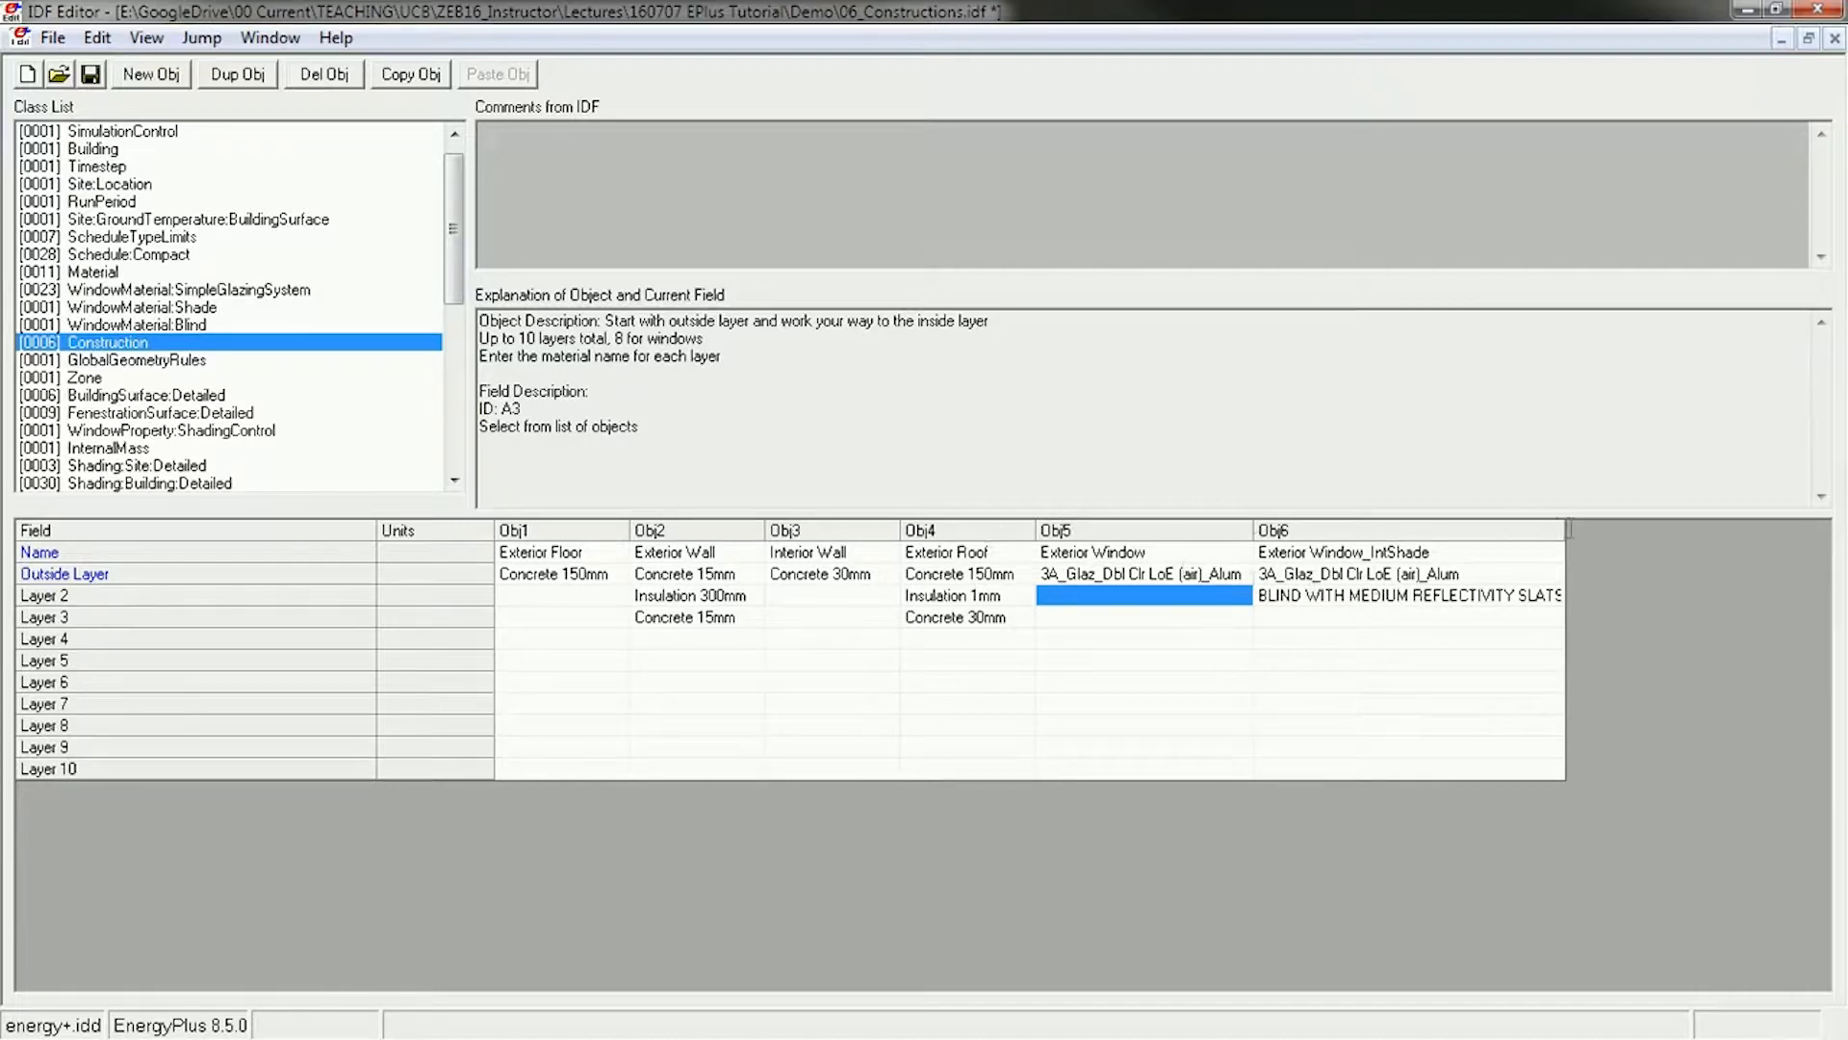
# Examine layer 2 of the Exterior Window_IntShade construction and the properties of the window shade and window blind materials
pyautogui.click(1563, 529)
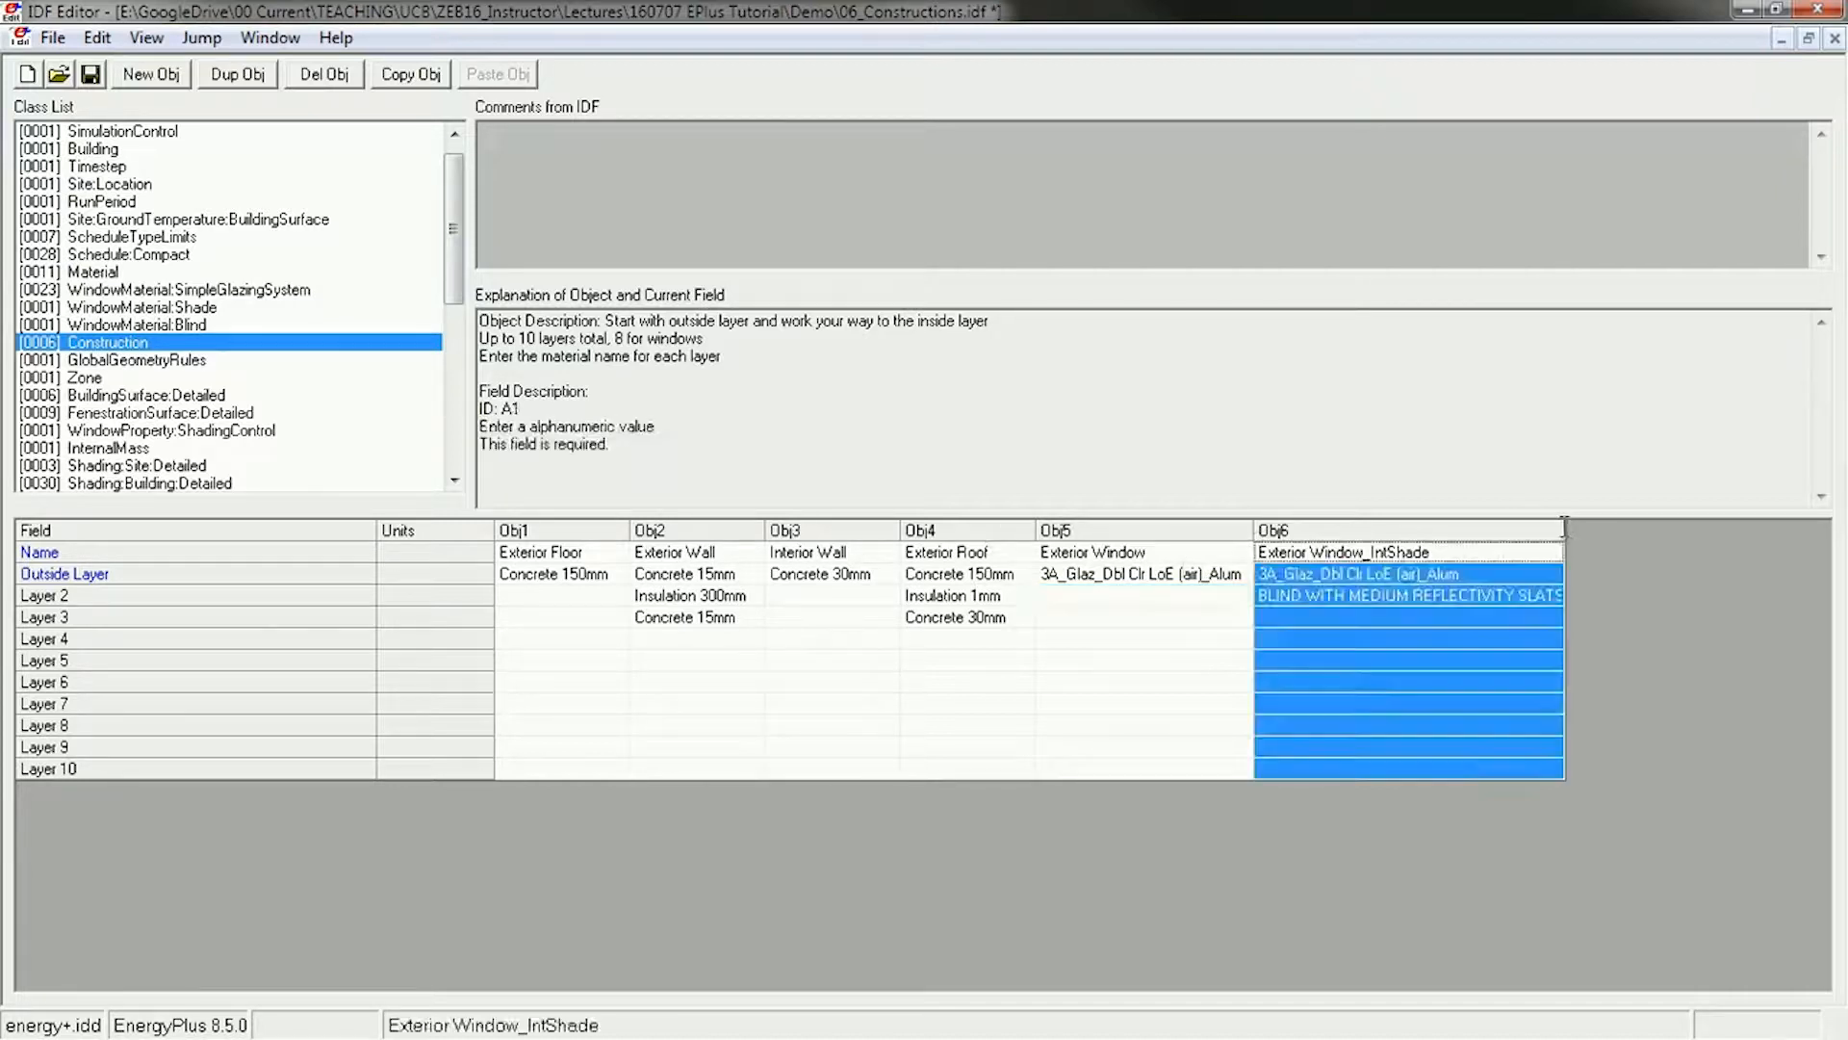
pyautogui.click(1324, 597)
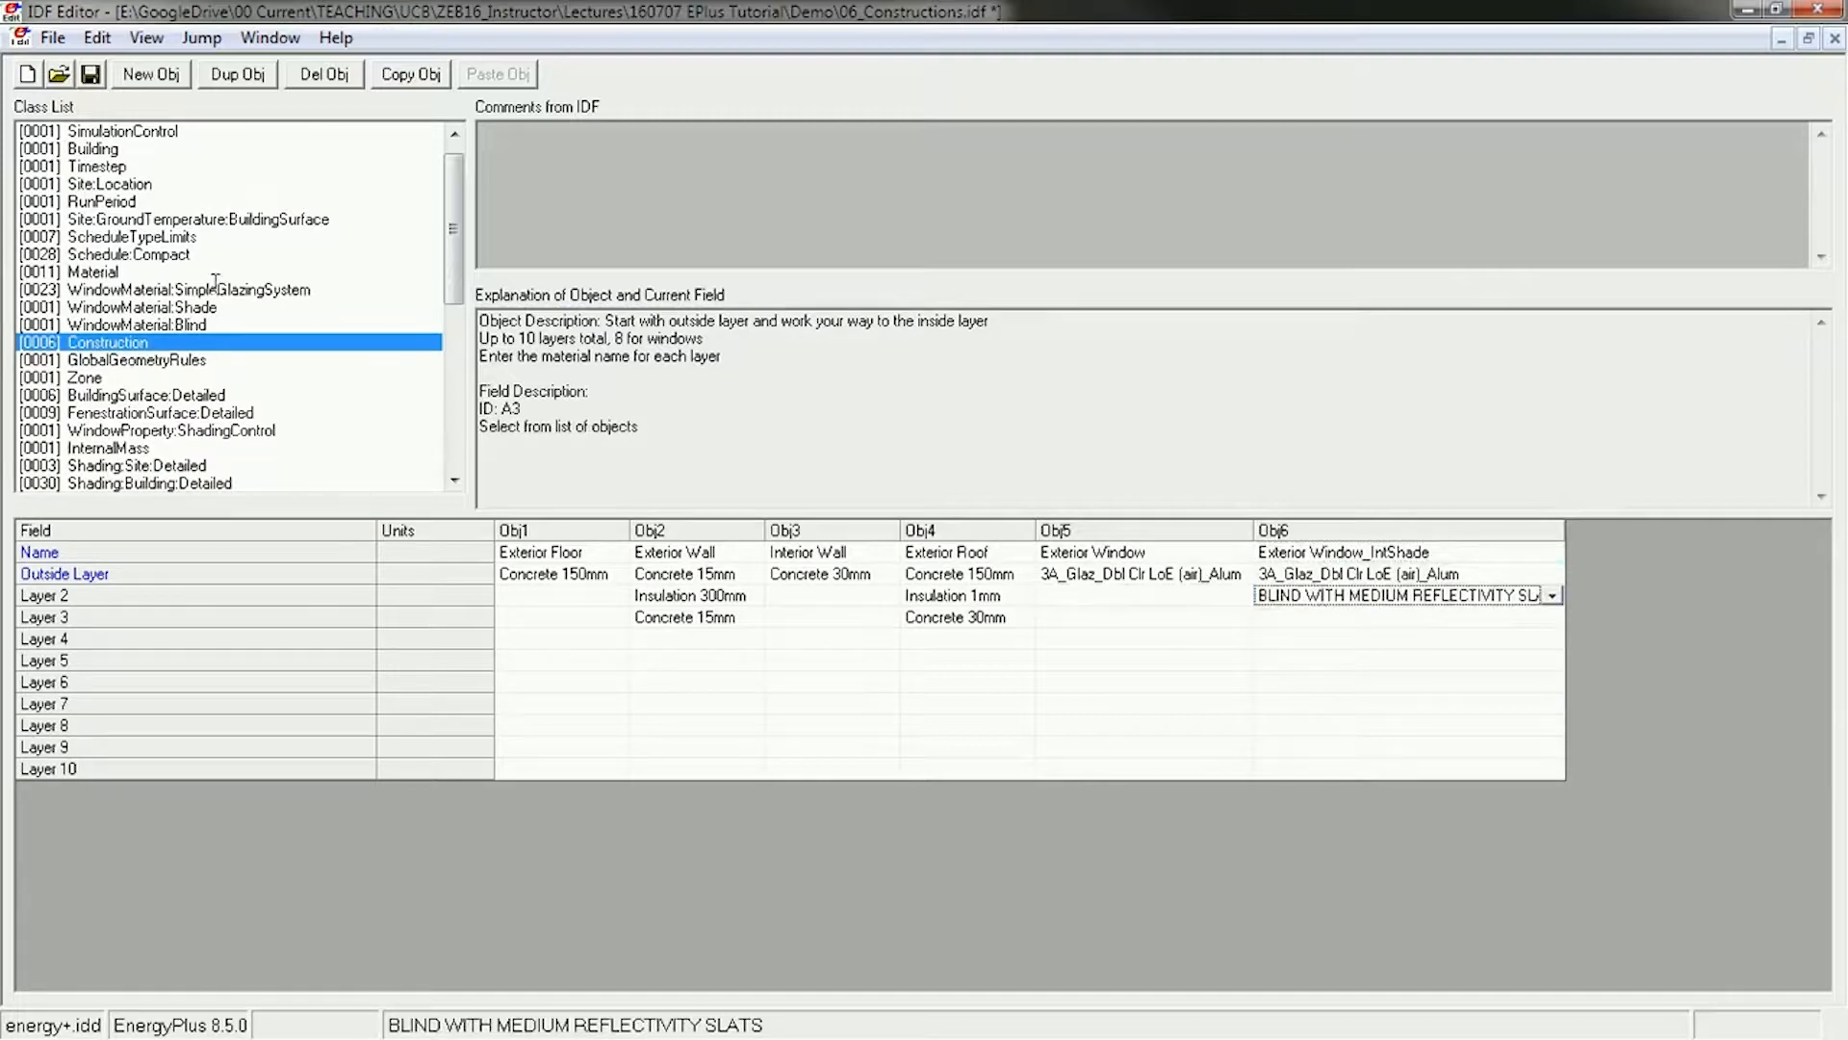
pyautogui.click(79, 290)
pyautogui.click(79, 306)
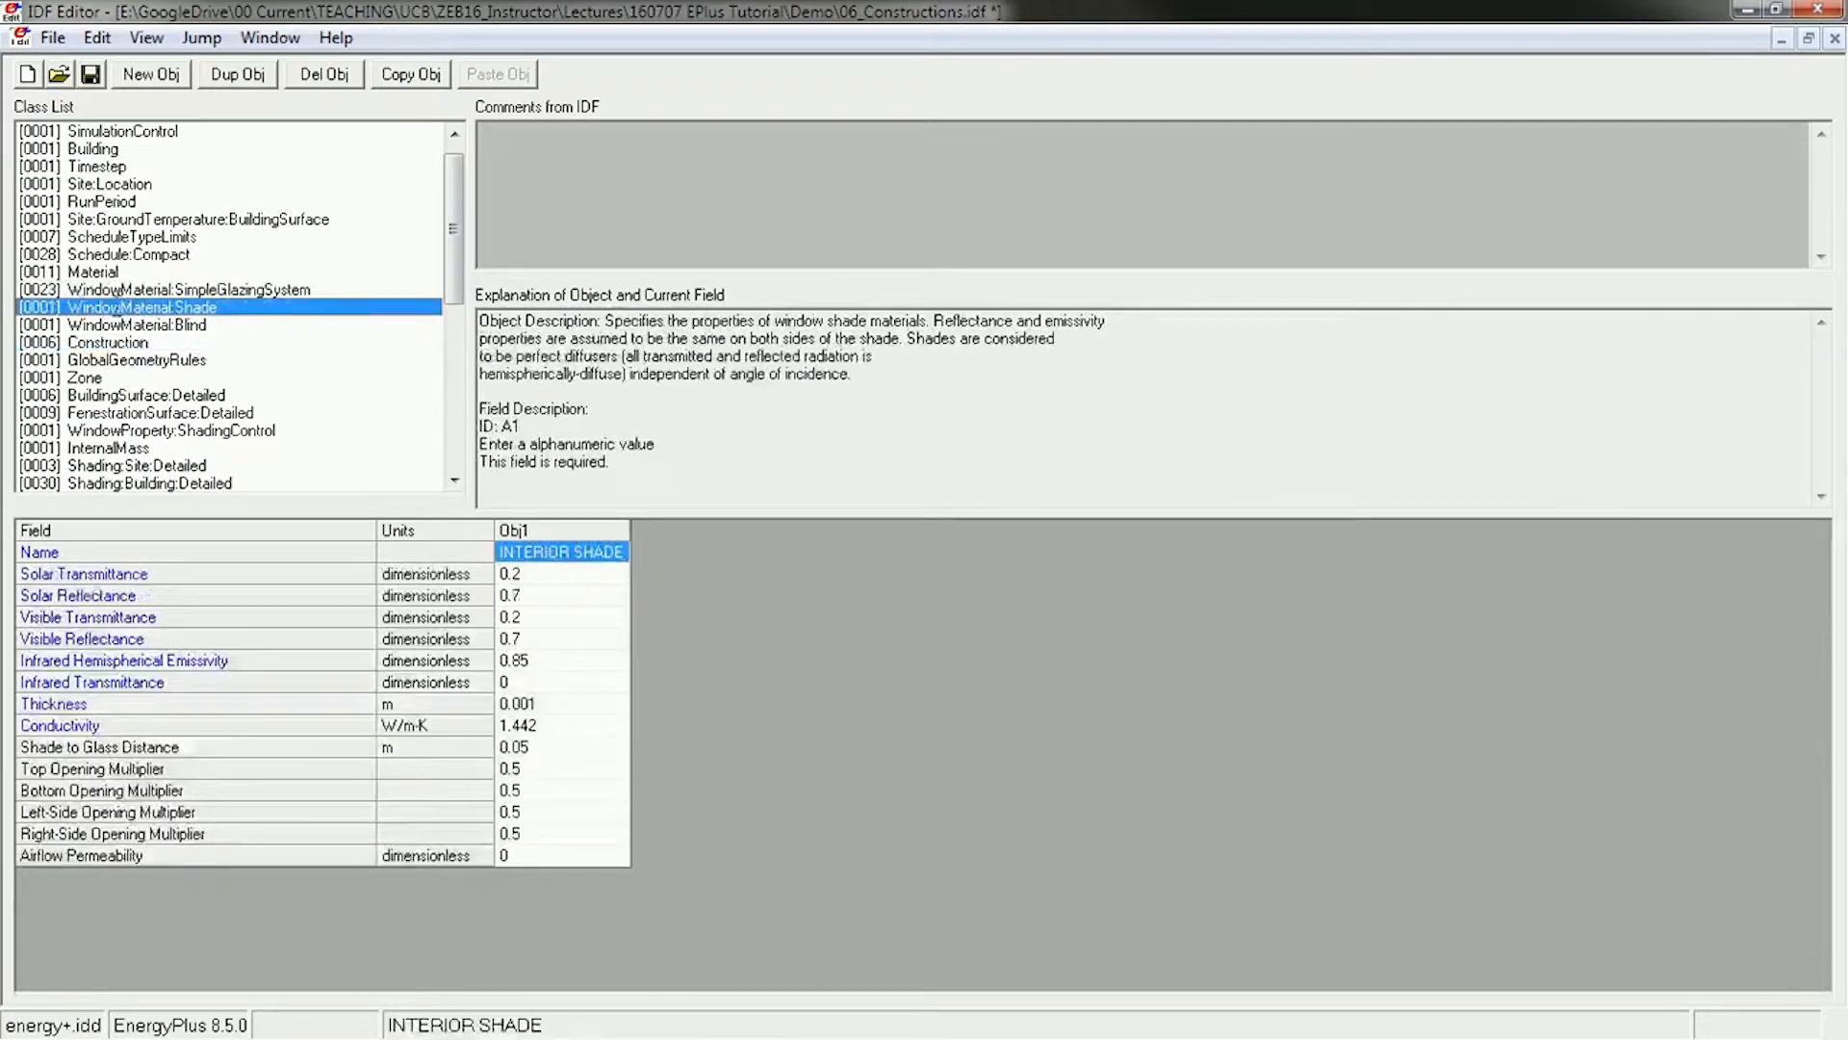
pyautogui.click(142, 324)
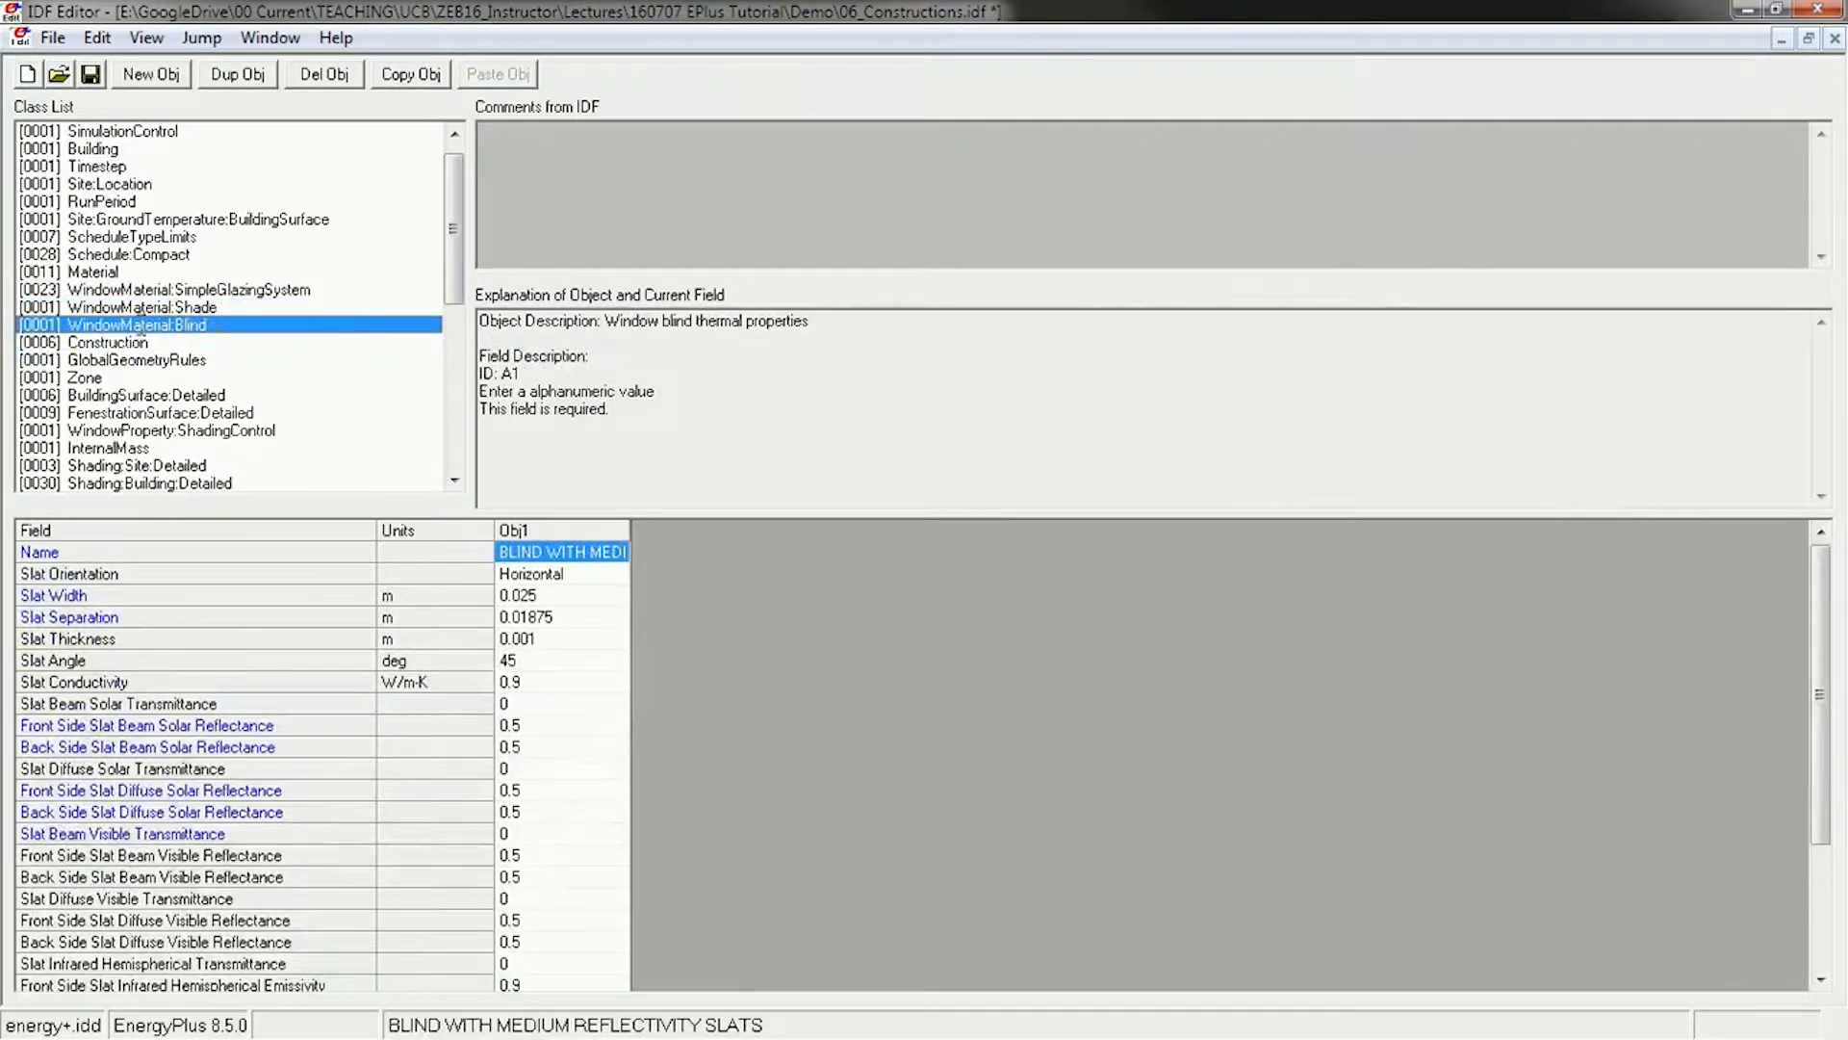
pyautogui.click(192, 307)
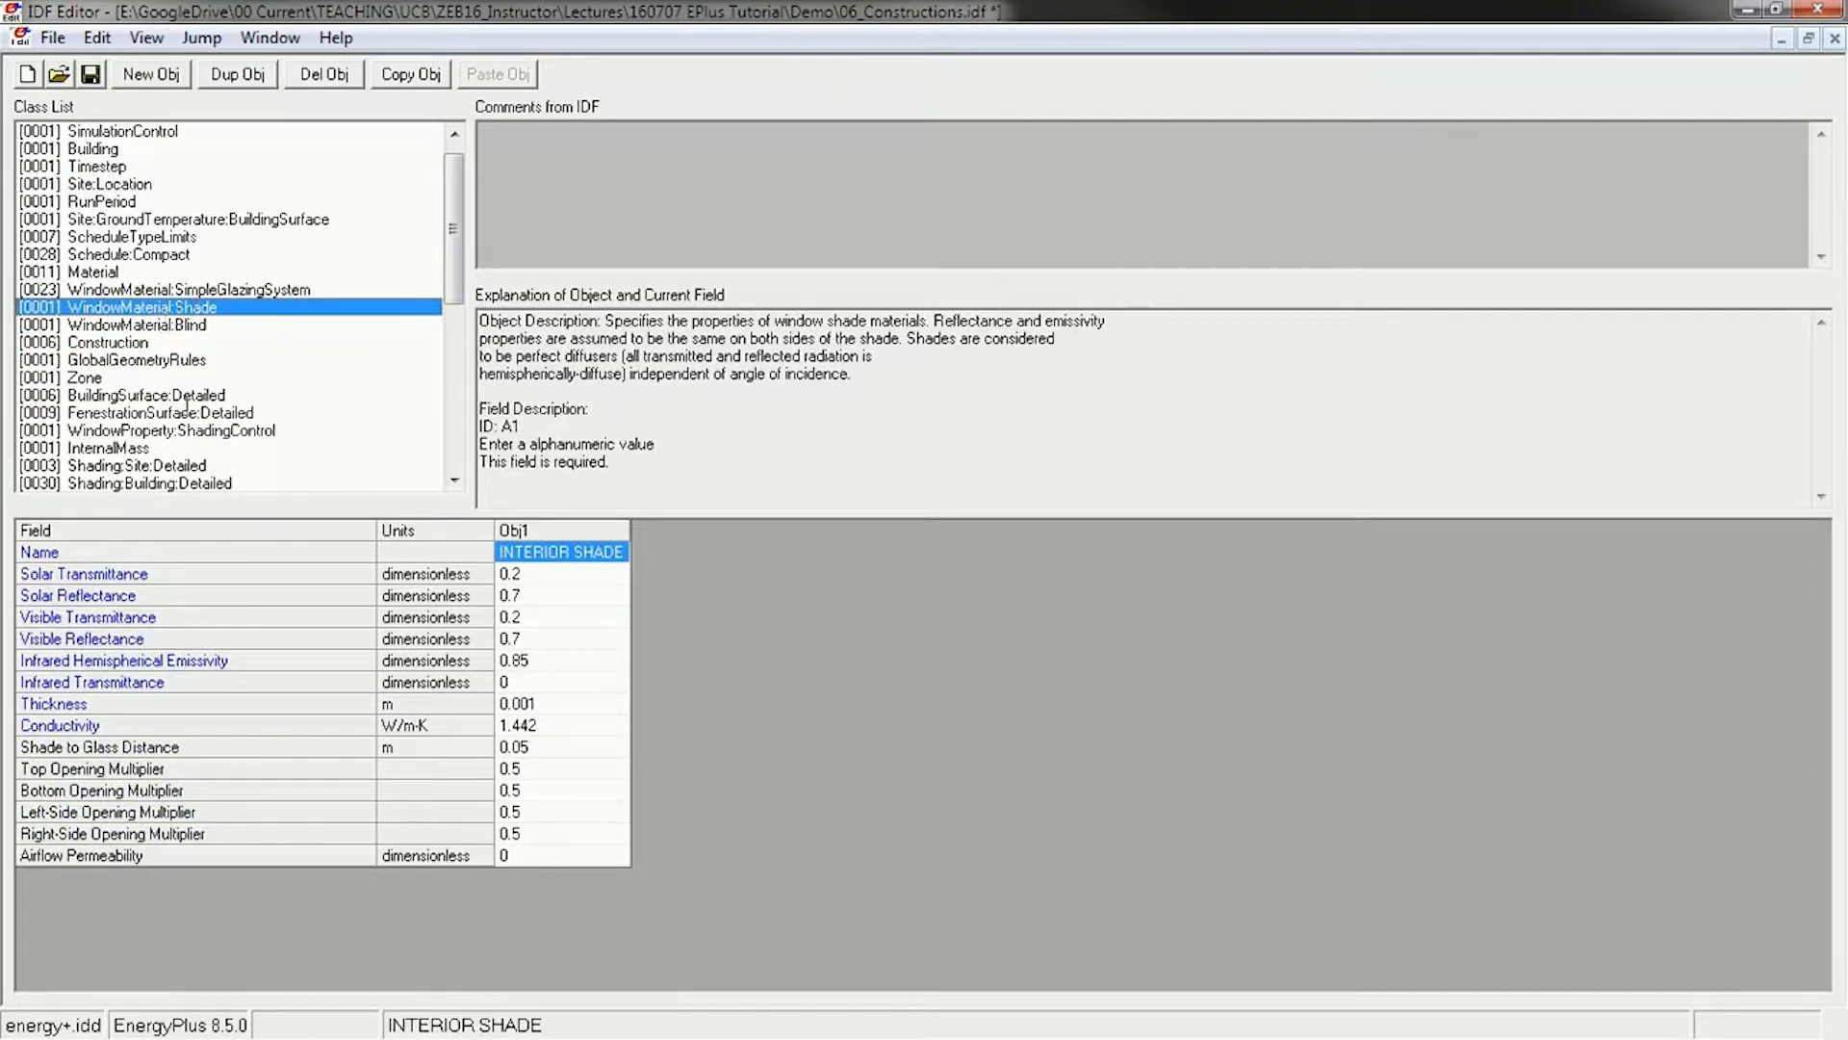
pyautogui.click(130, 576)
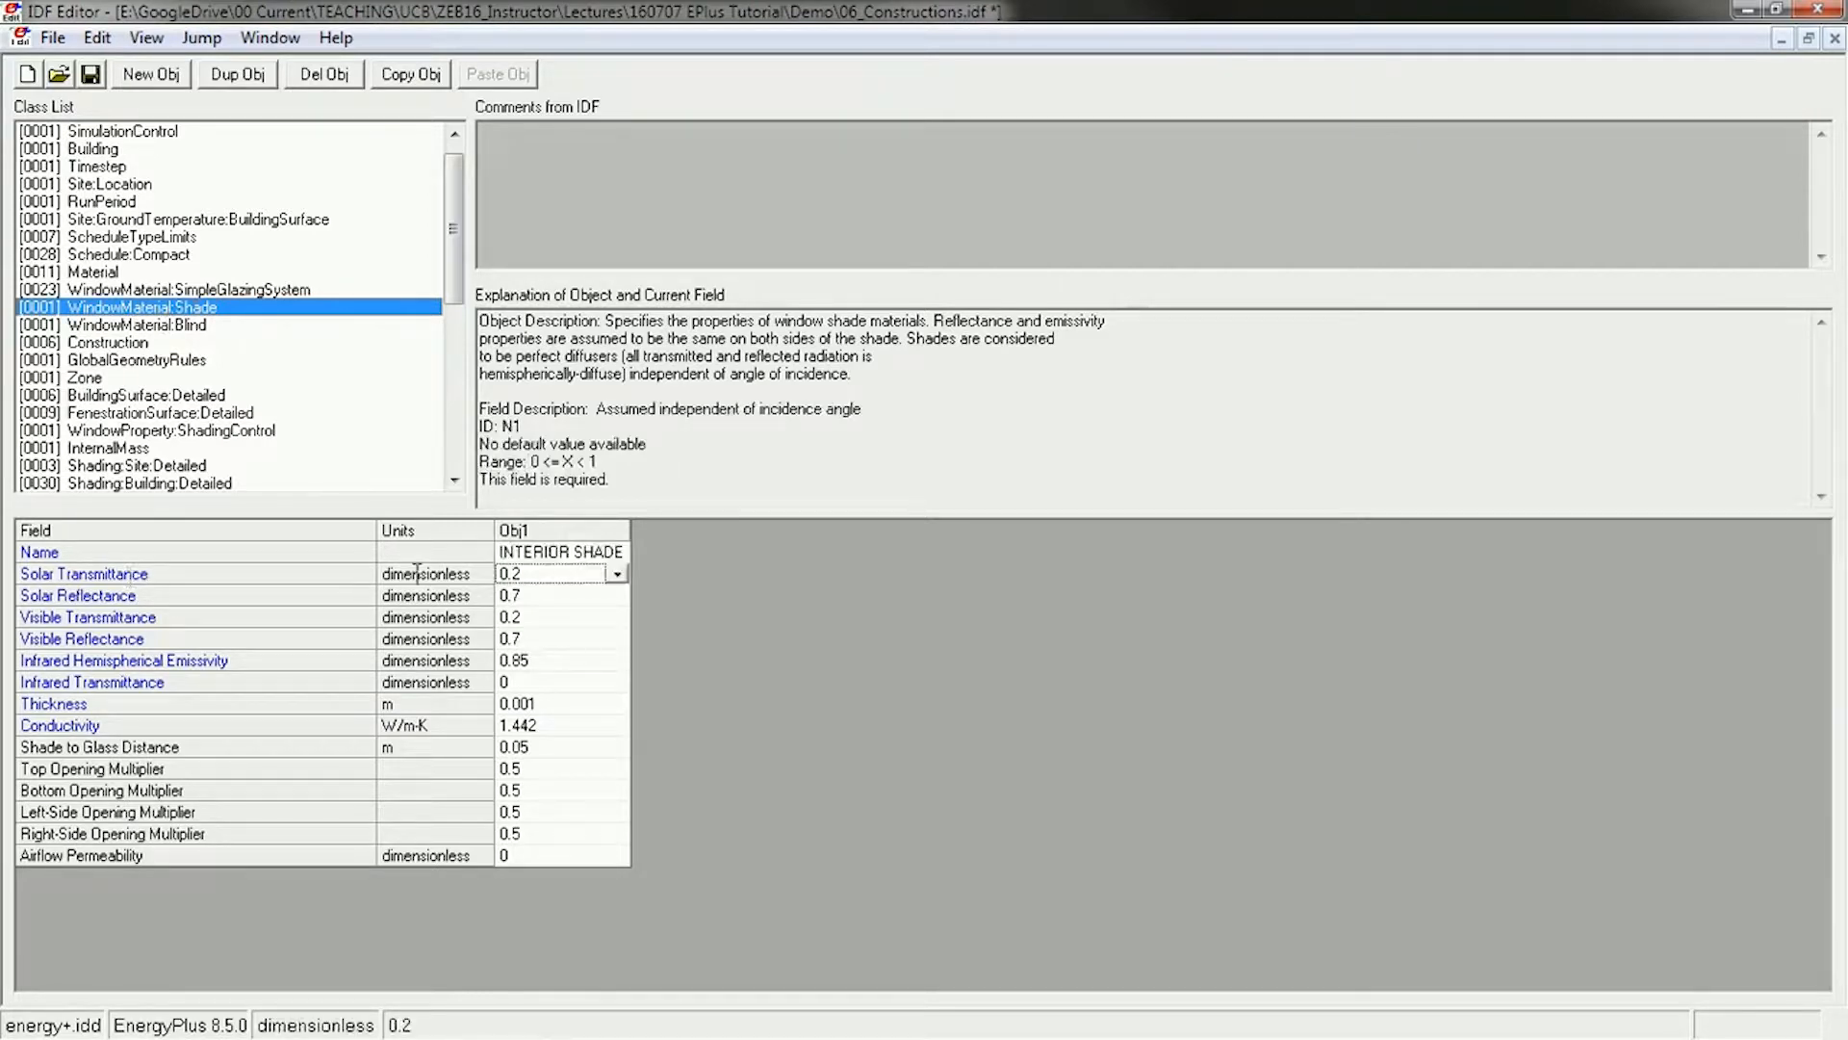
pyautogui.click(141, 595)
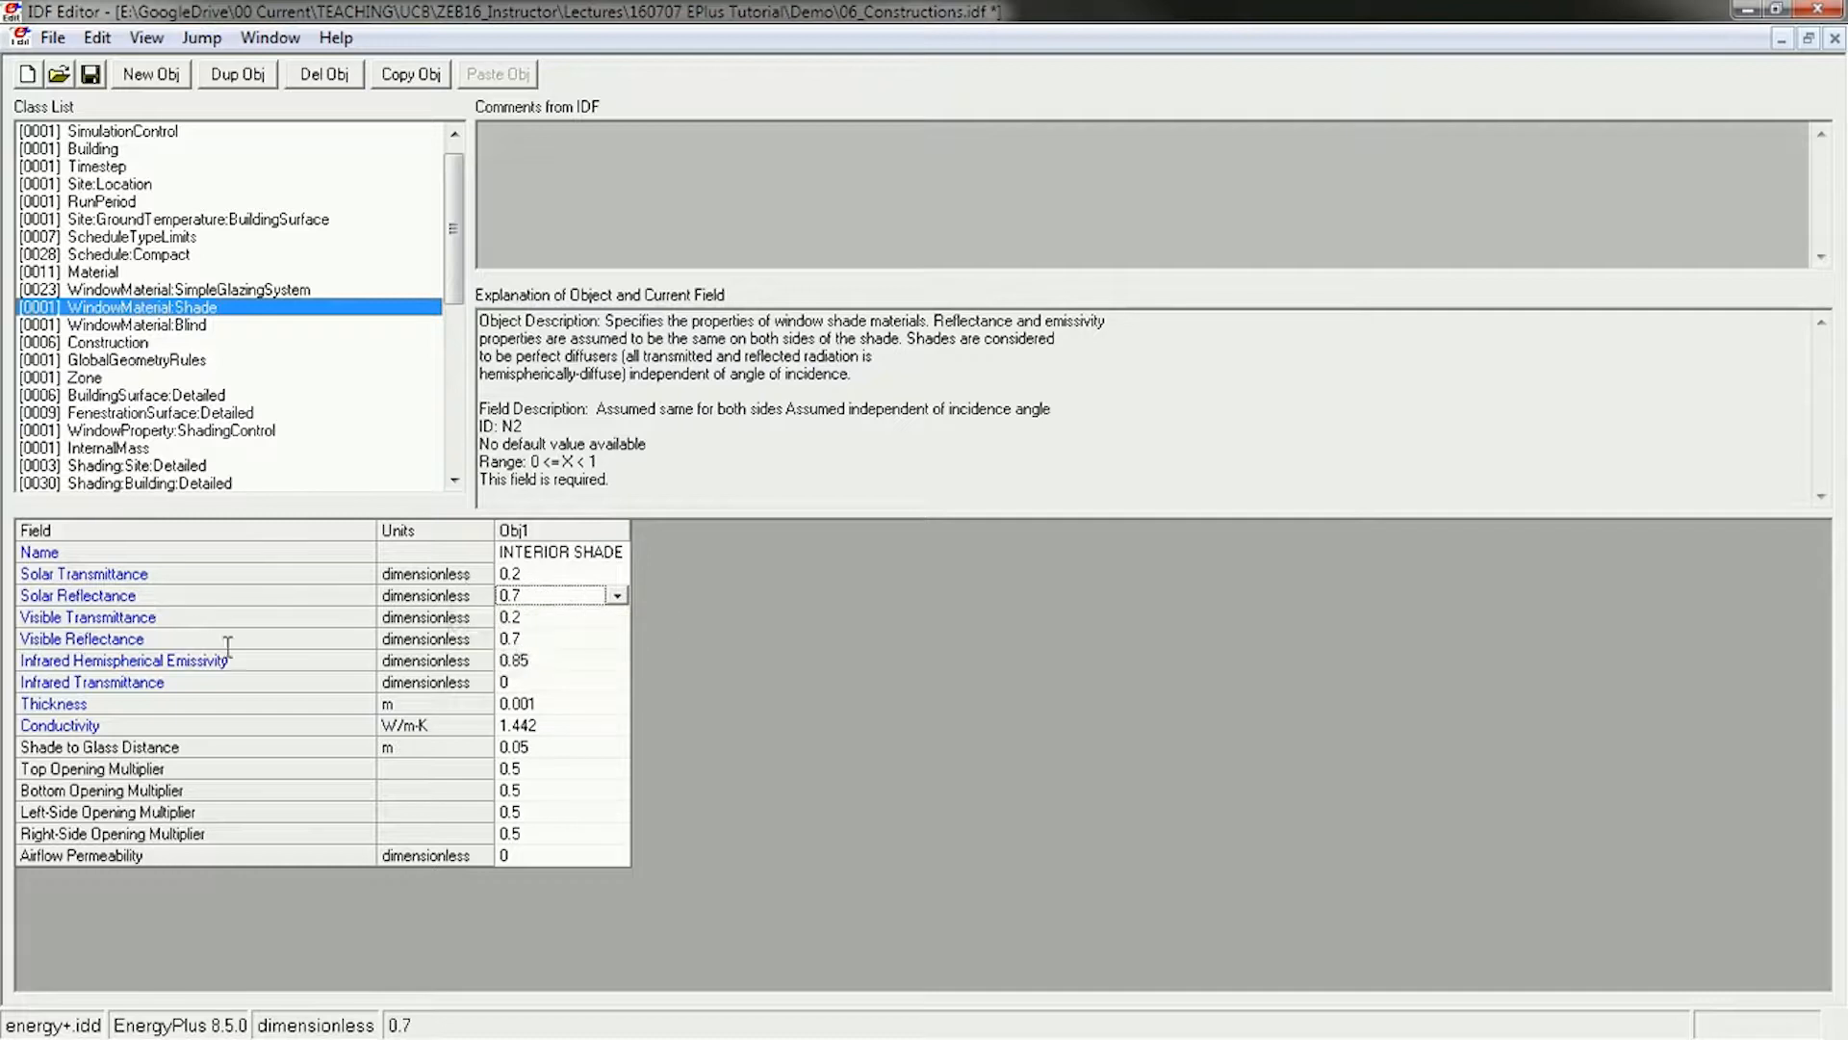
pyautogui.click(186, 327)
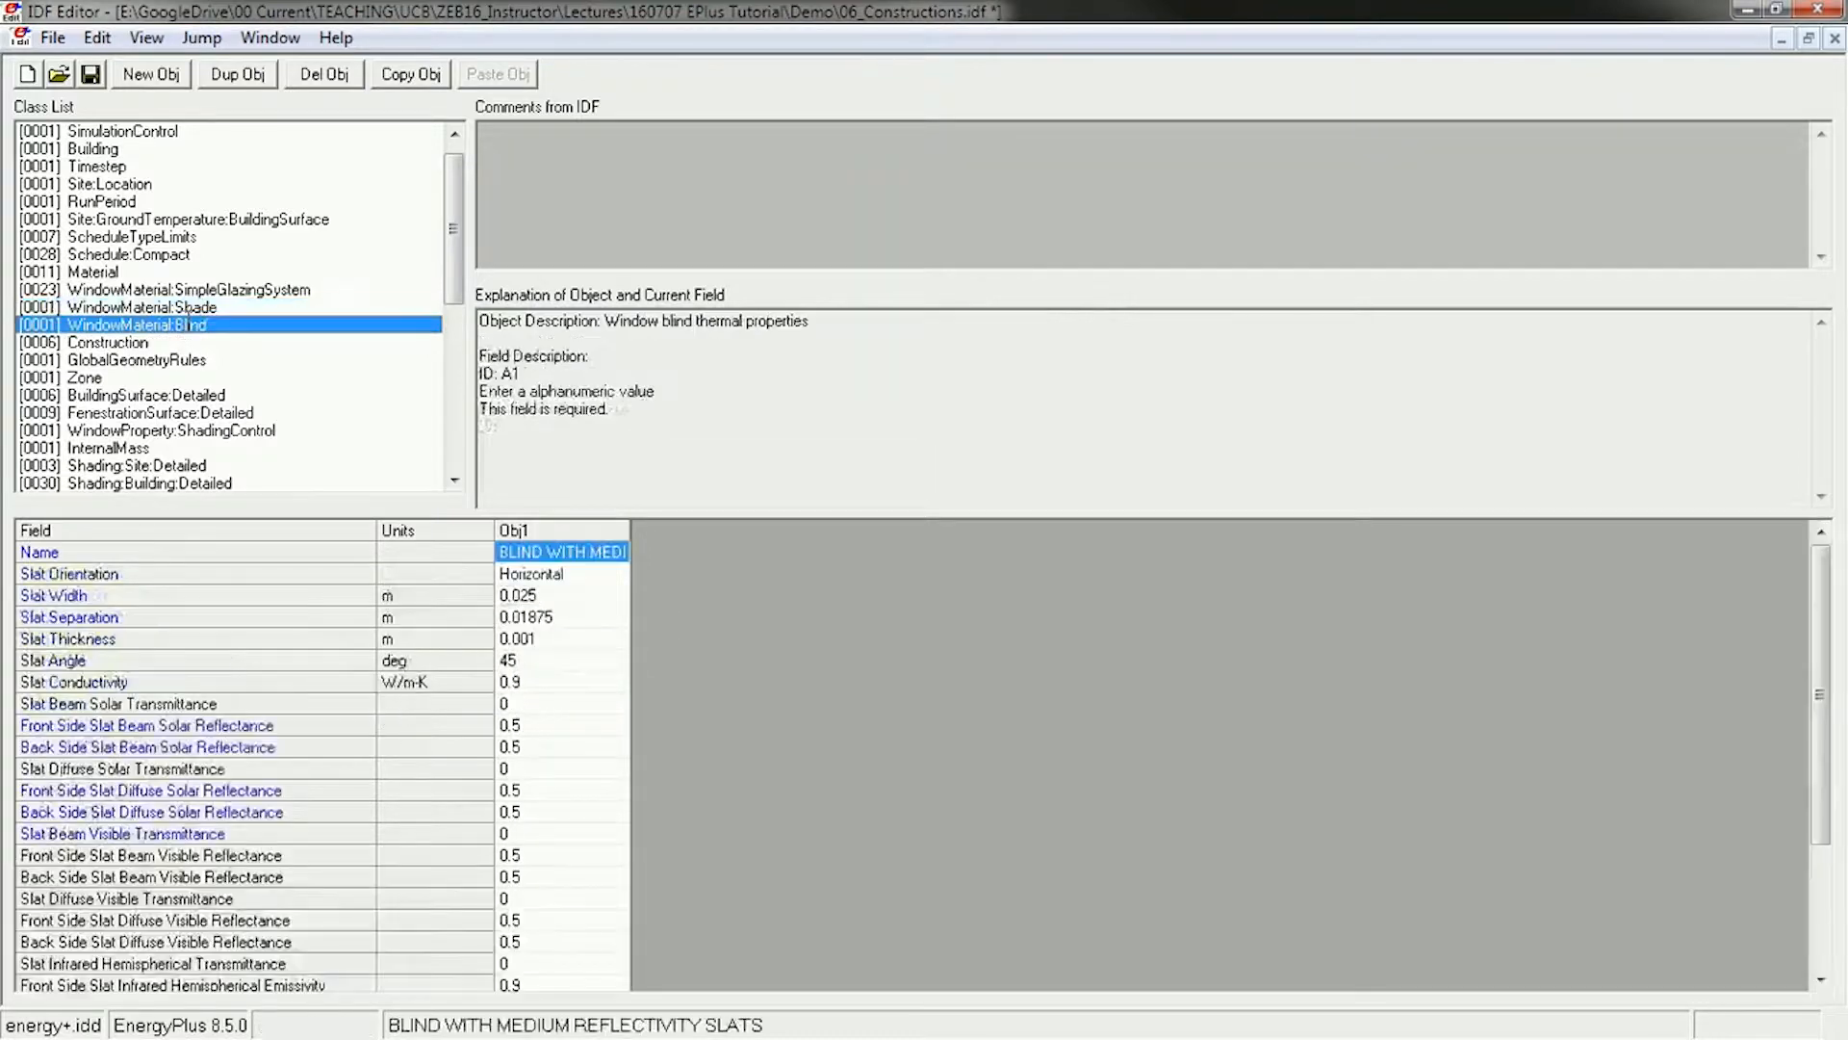
pyautogui.moveTo(632, 531); pyautogui.dragTo(908, 536)
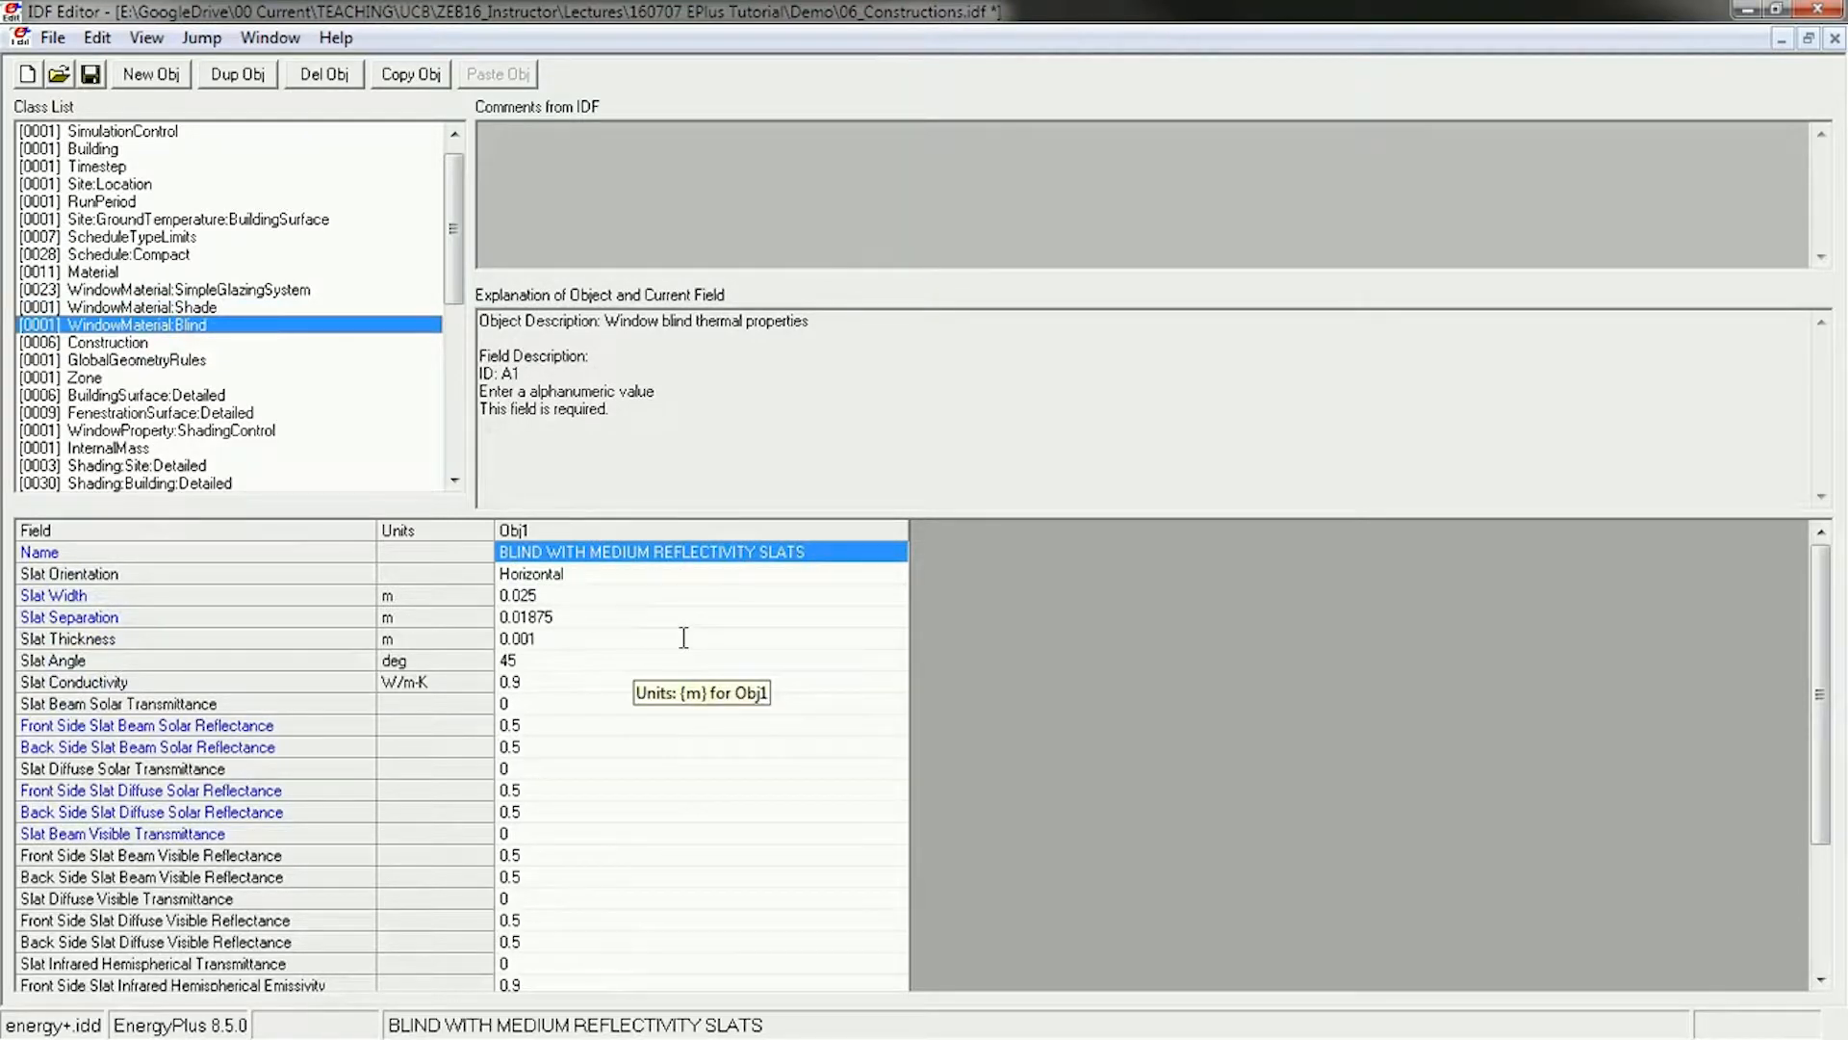
# Review the materials available for layer 2 of the Exterior Window_IntShade construction, widening its column to show full names
pyautogui.click(125, 343)
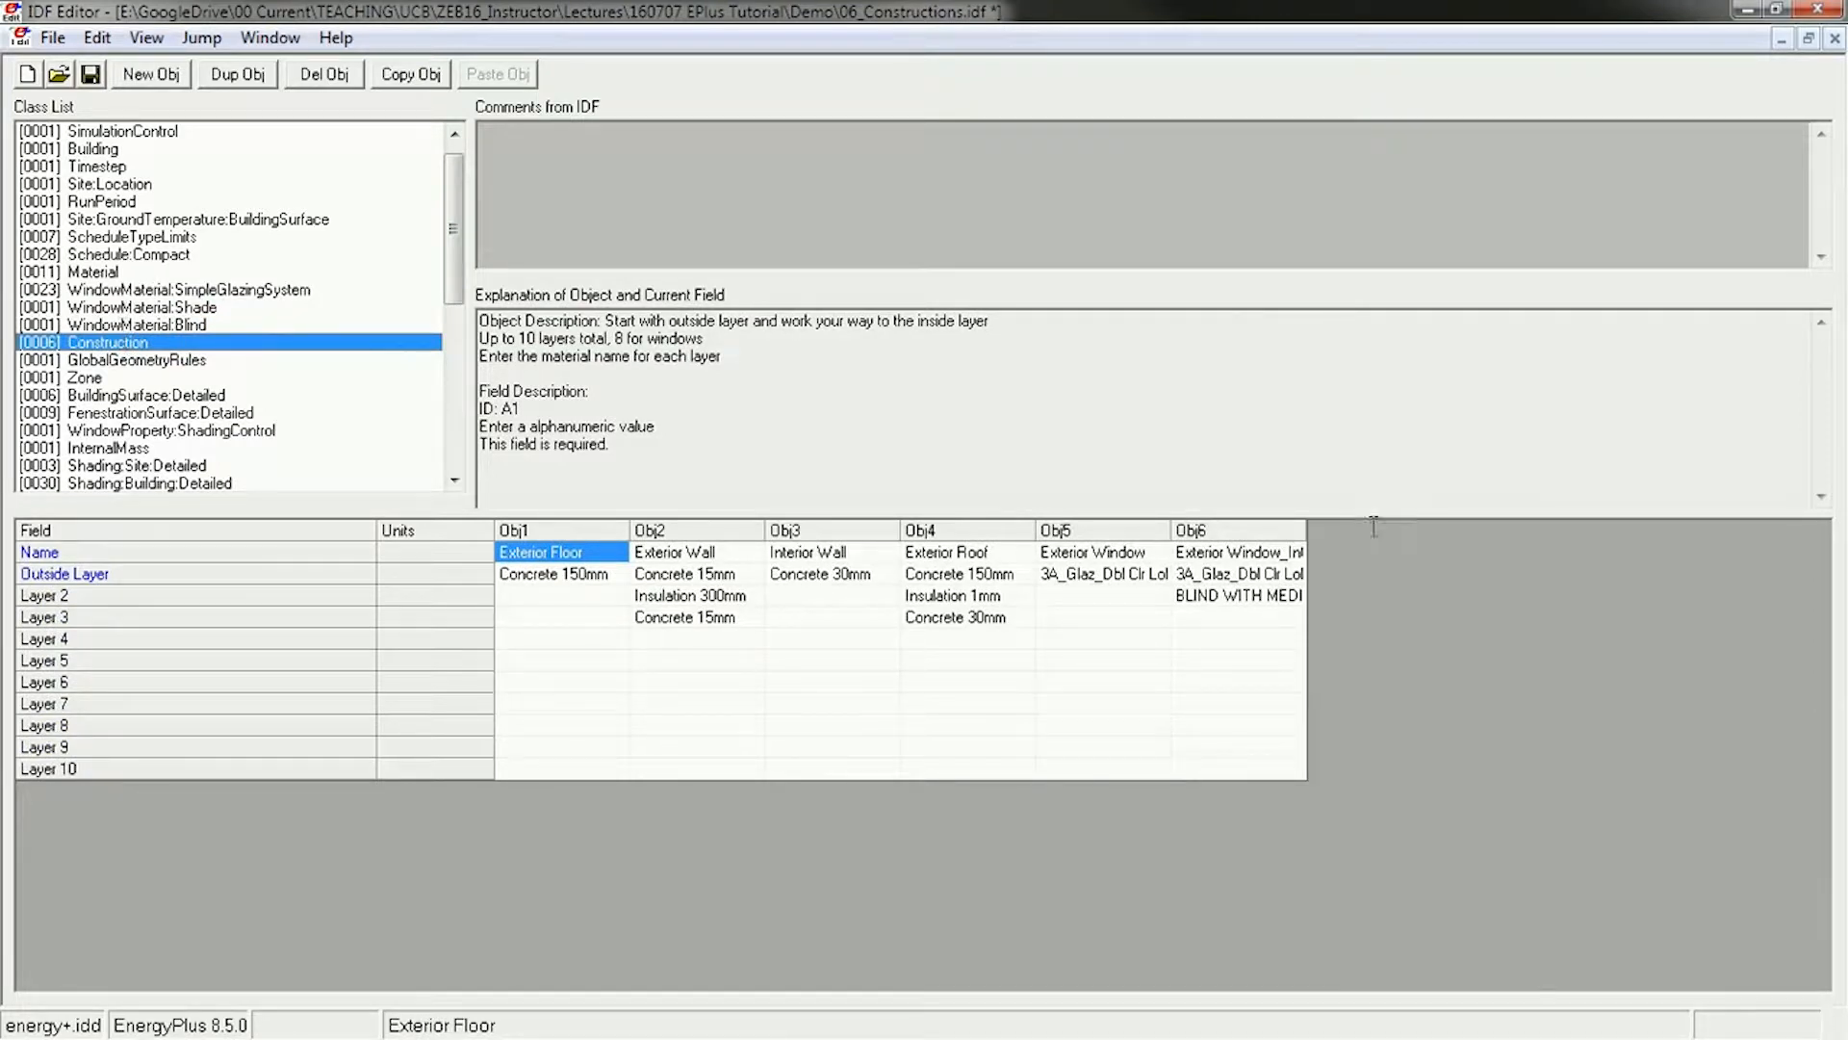
pyautogui.moveTo(1307, 527); pyautogui.dragTo(1502, 539)
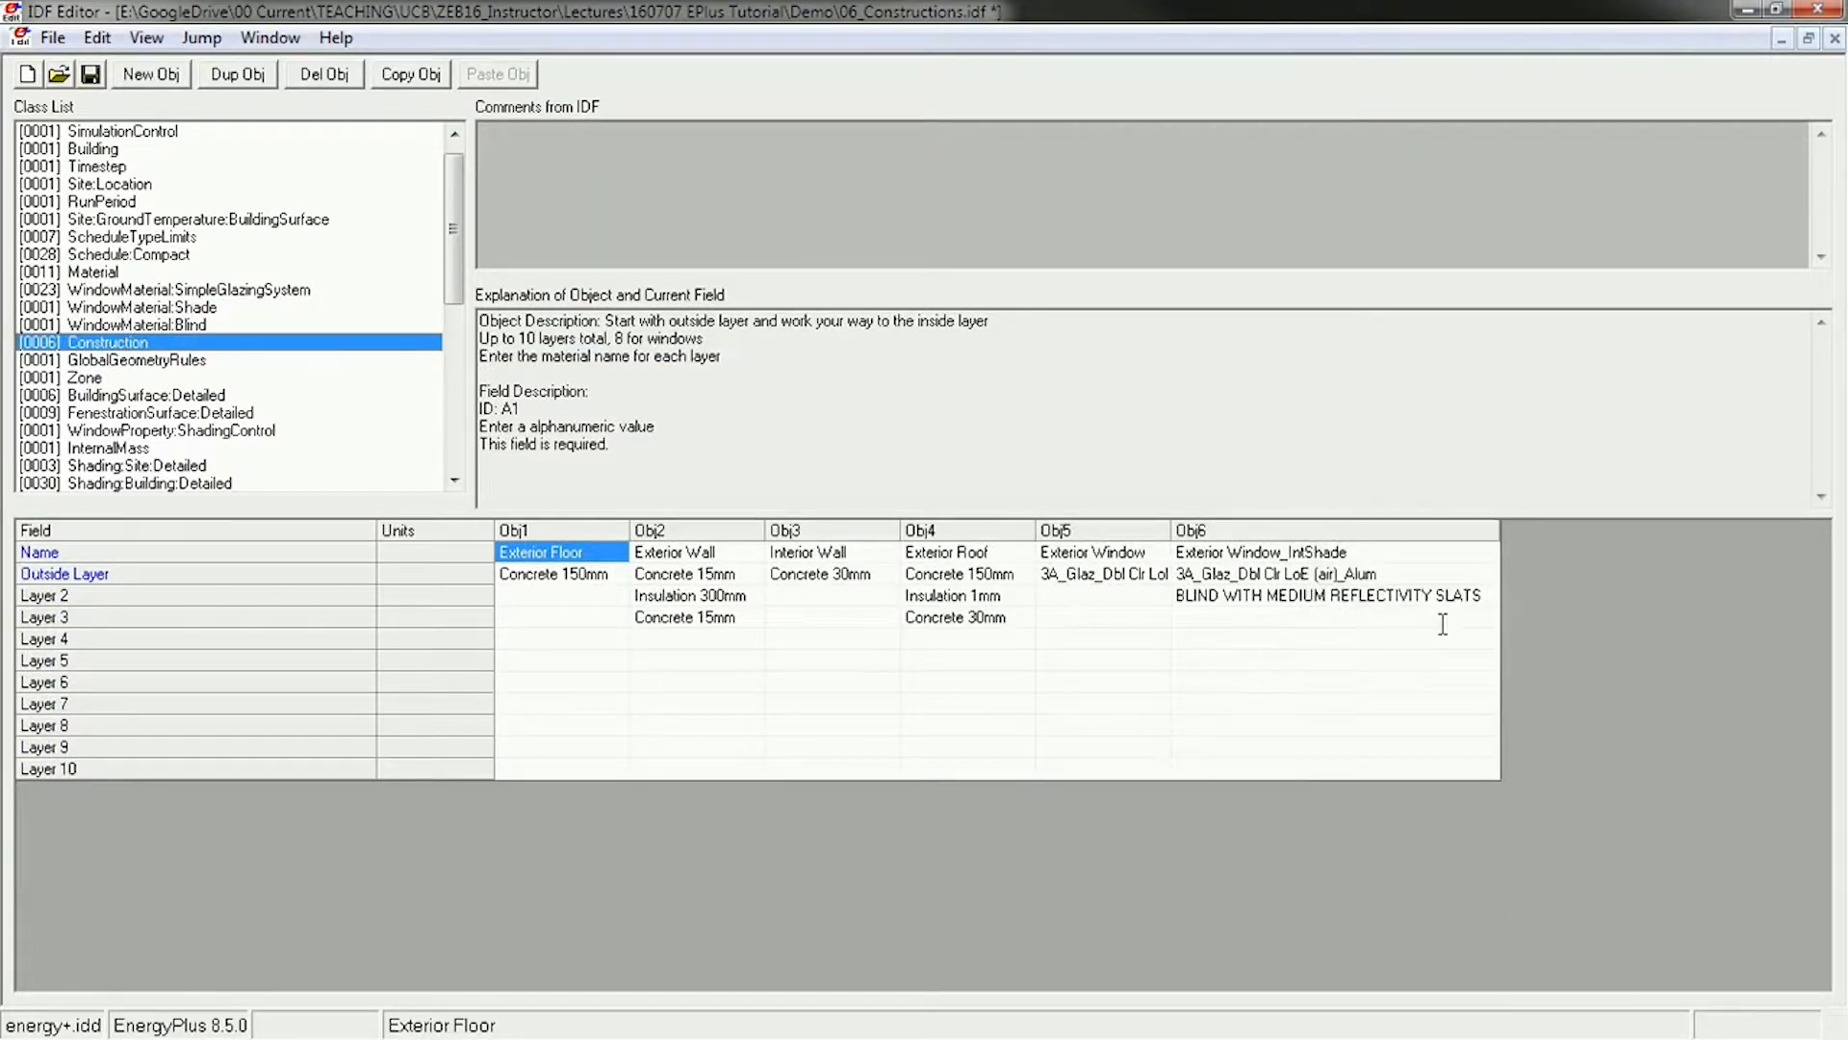
pyautogui.click(1473, 594)
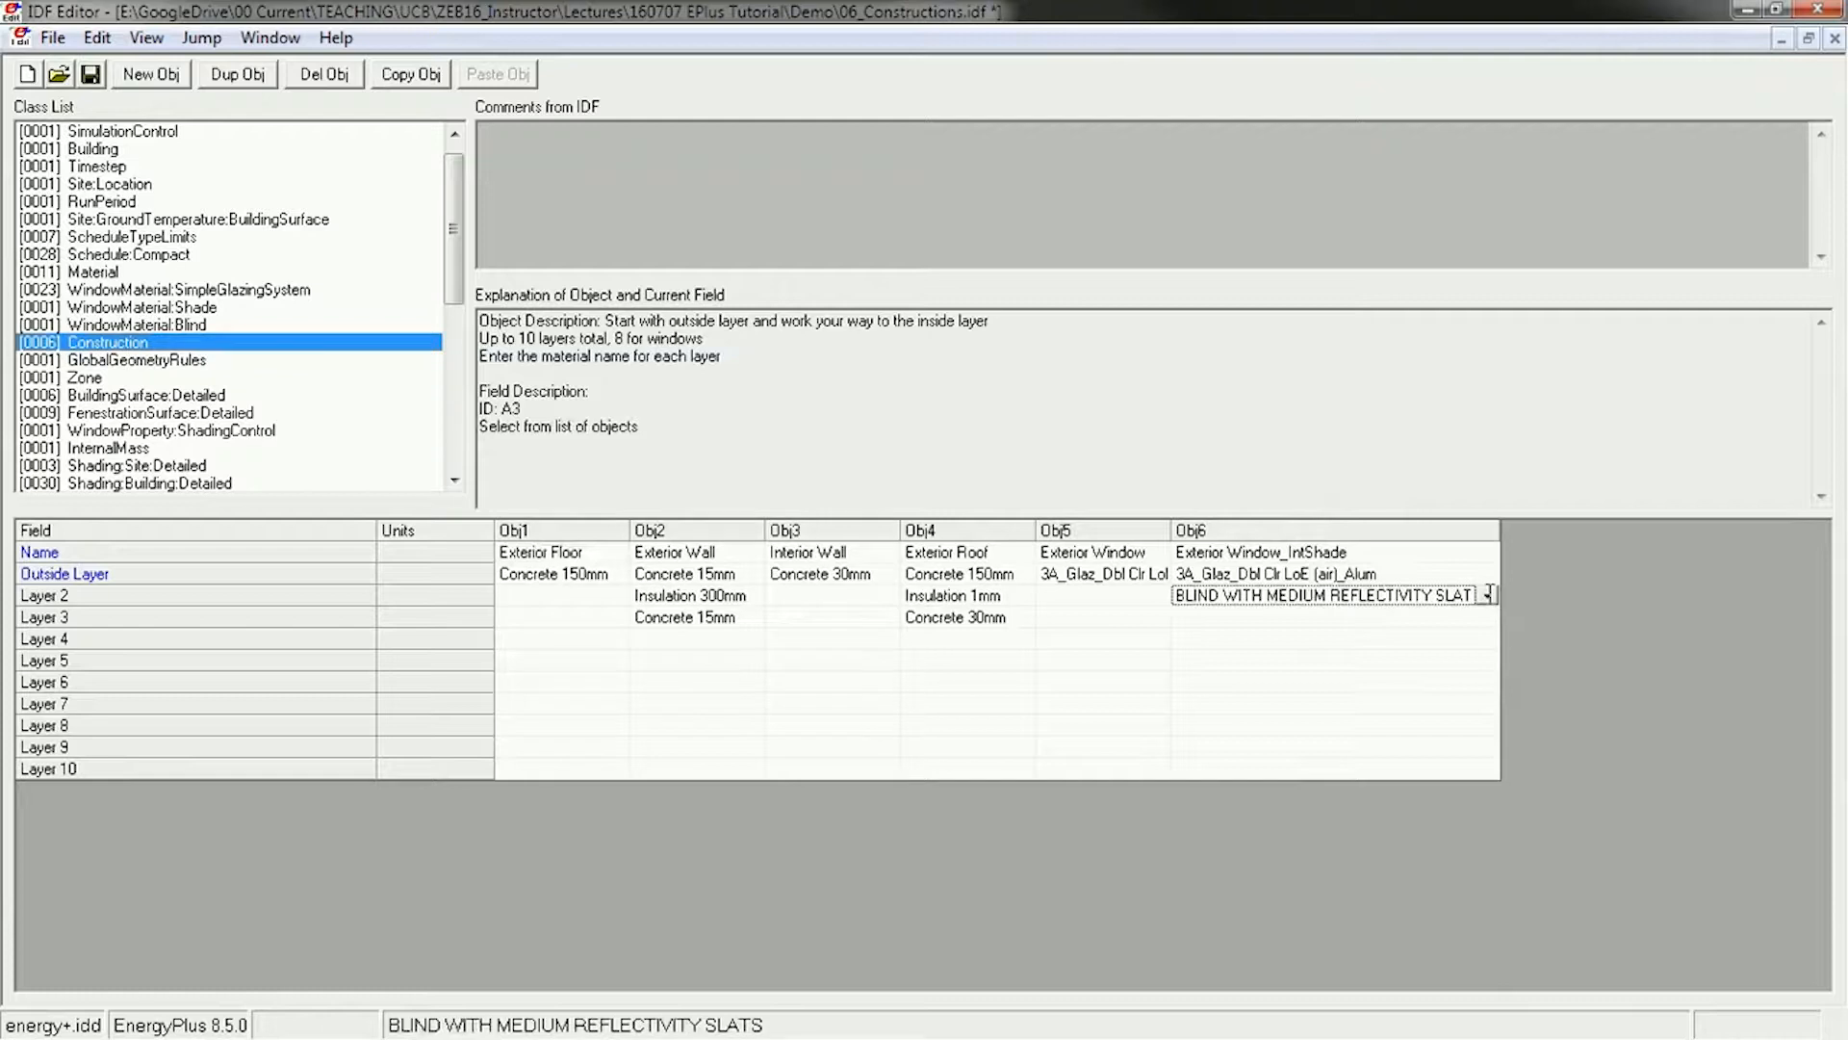
pyautogui.click(1487, 593)
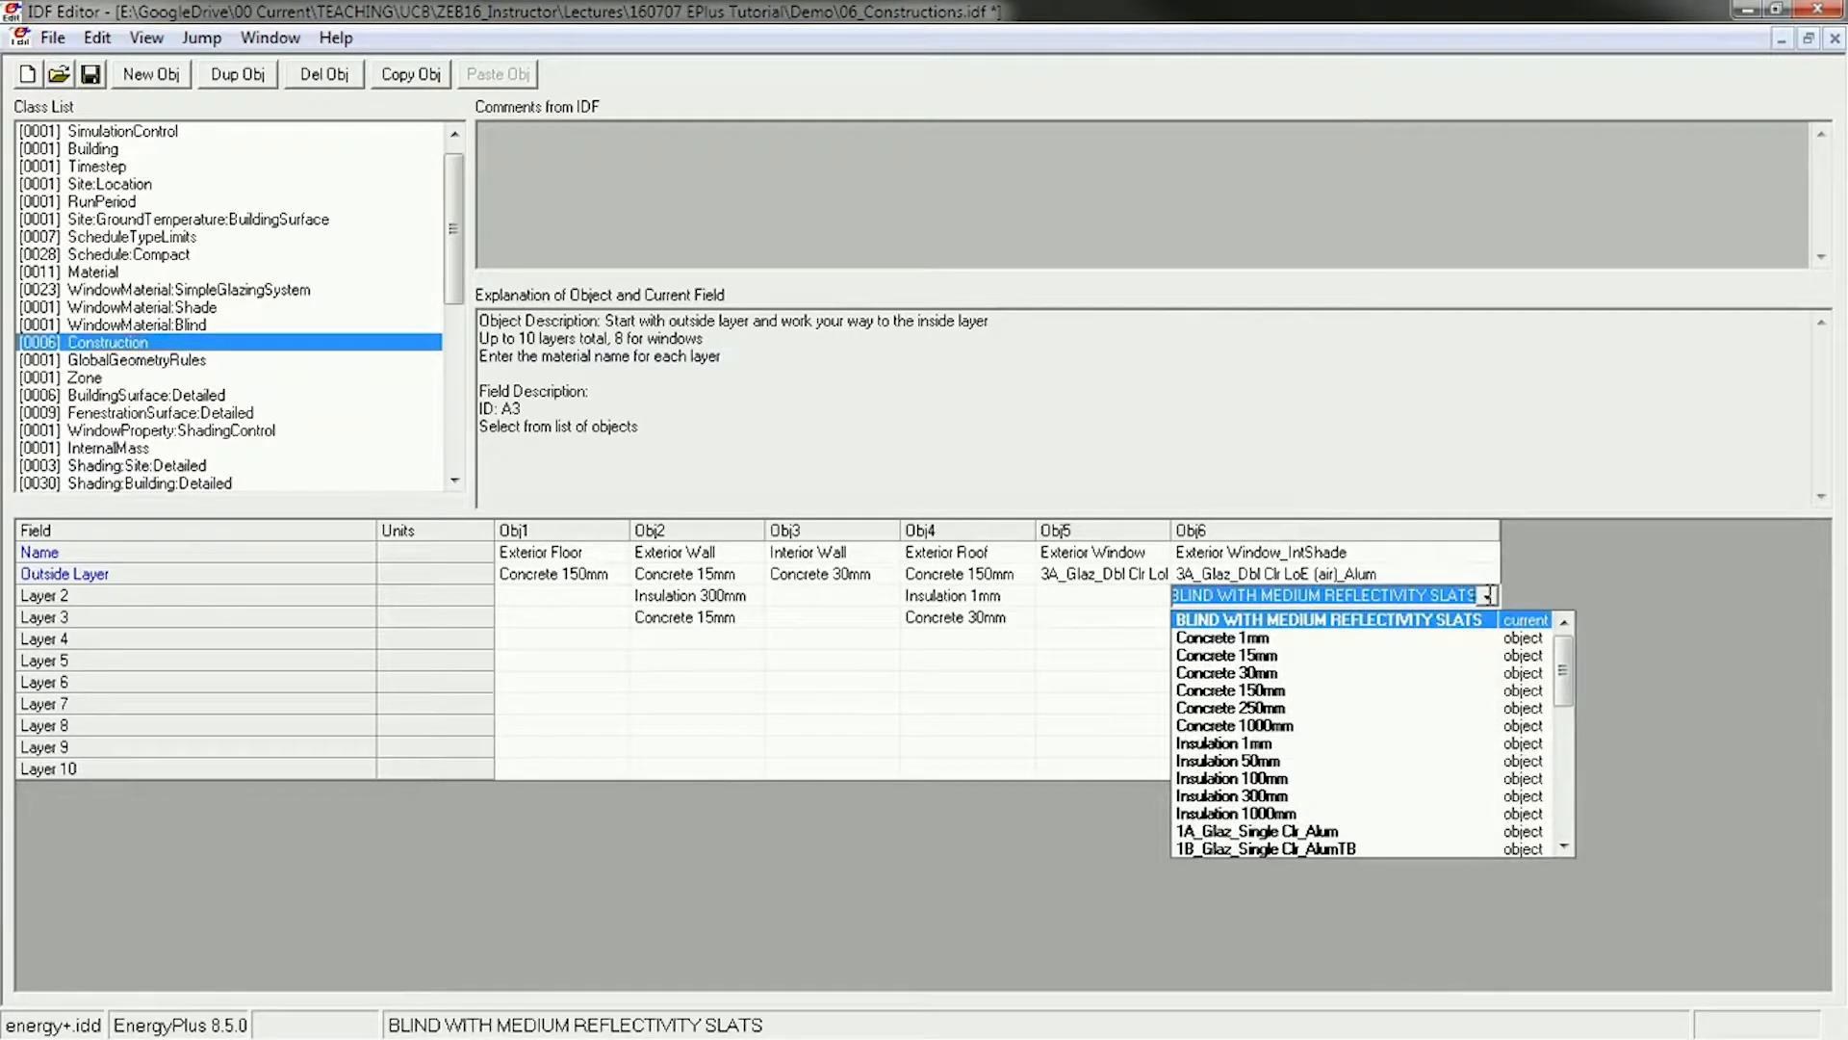
pyautogui.click(1487, 595)
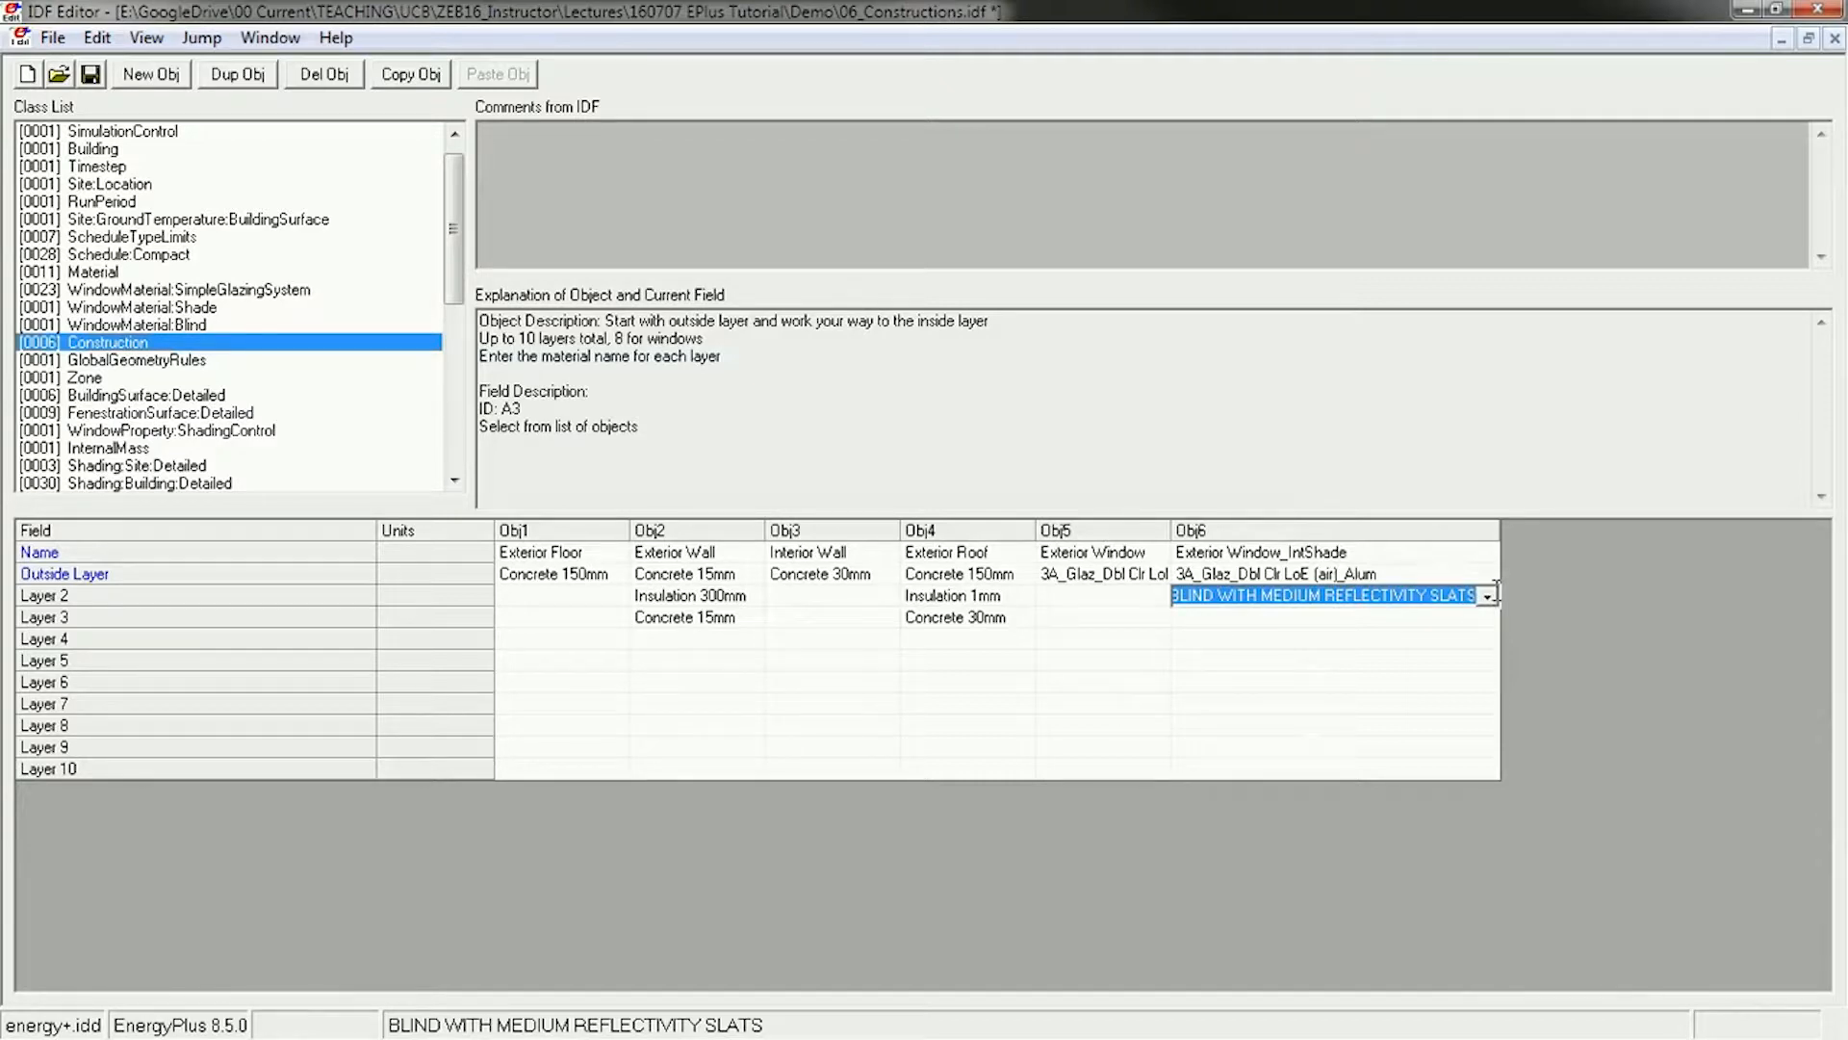
pyautogui.click(1468, 621)
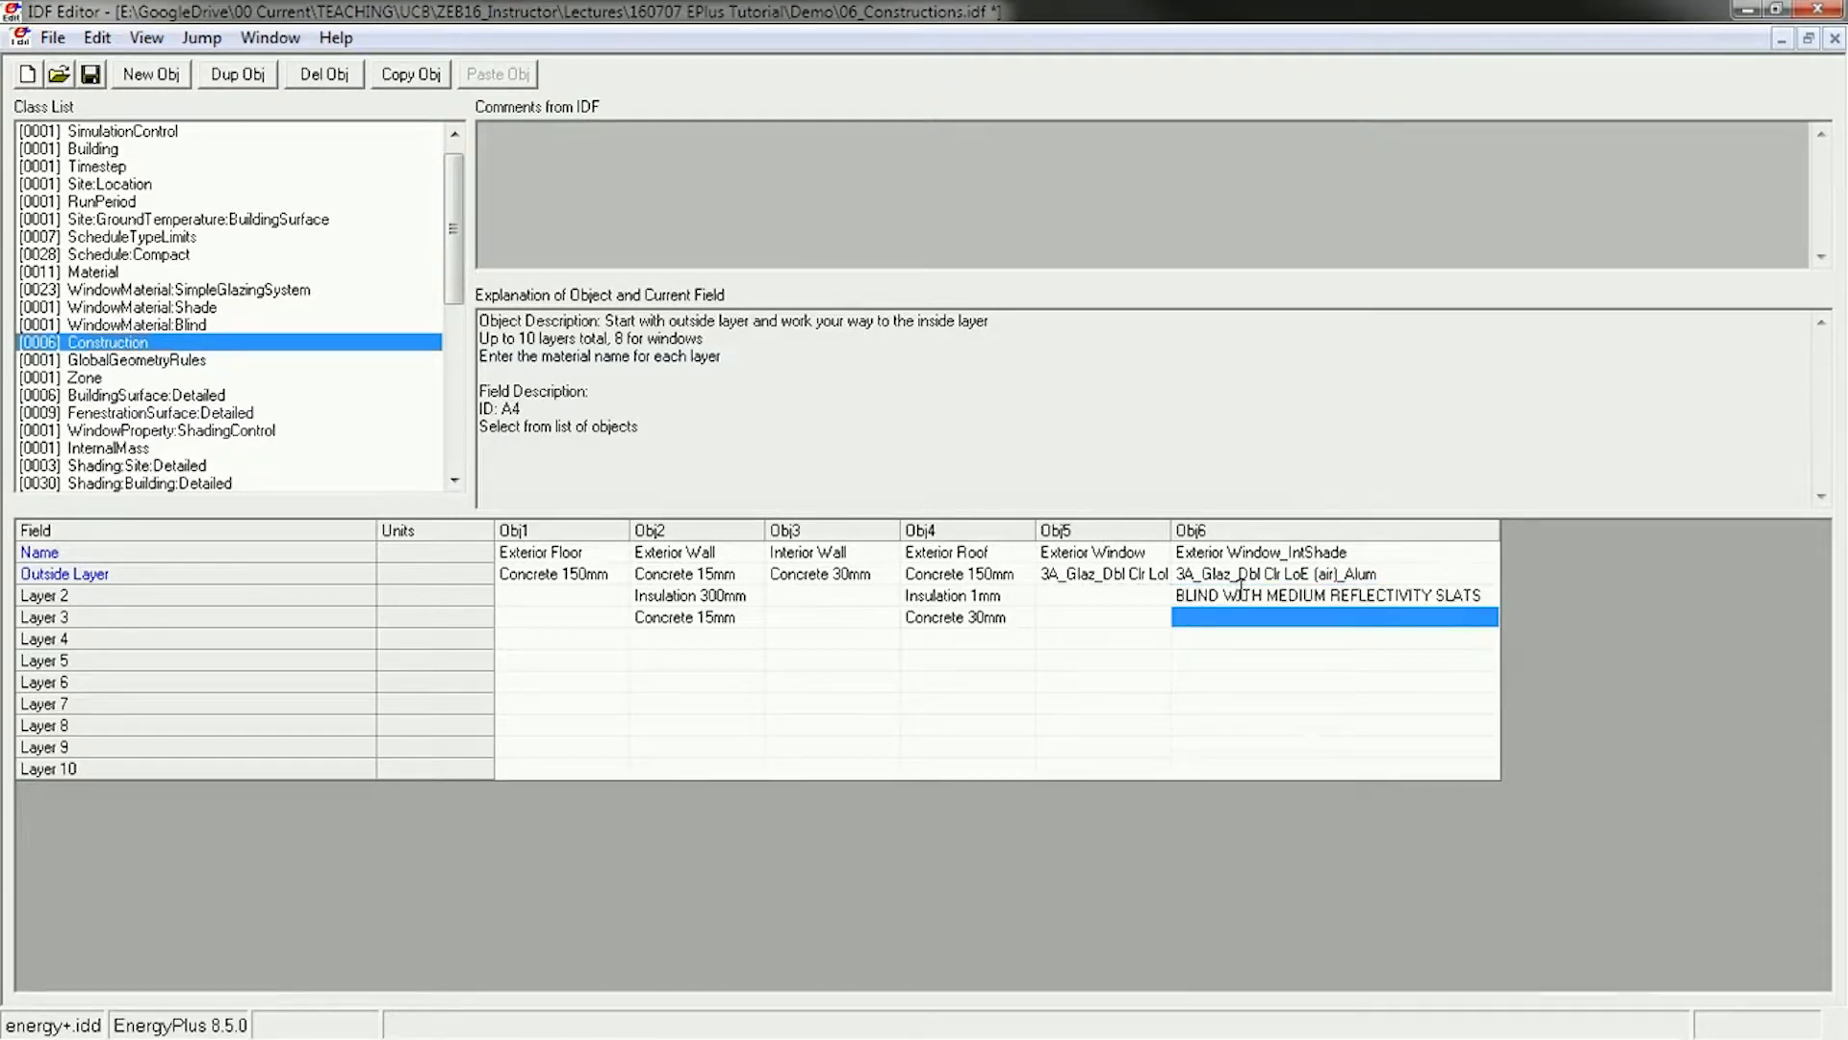
pyautogui.moveTo(1504, 532); pyautogui.dragTo(1601, 534)
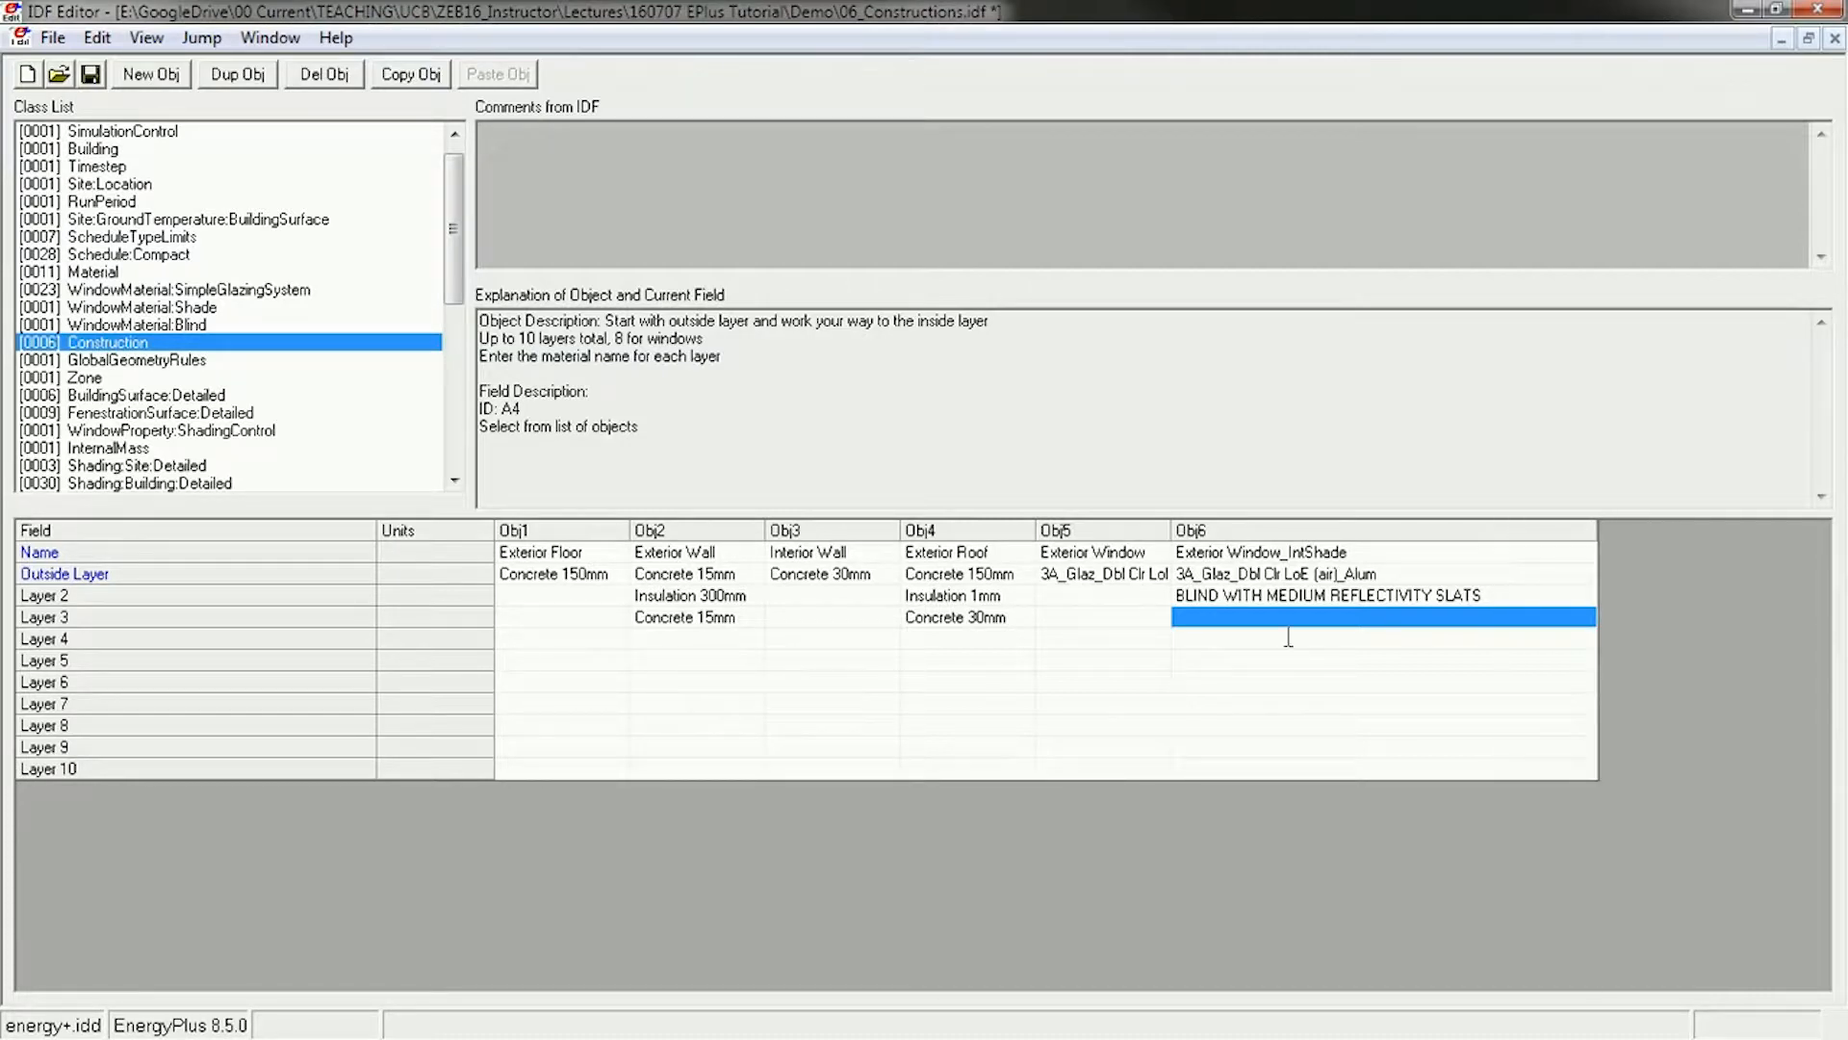
# Set layer 2 of the Exterior Window_IntShade construction to INTERIOR SHADE
pyautogui.click(1386, 596)
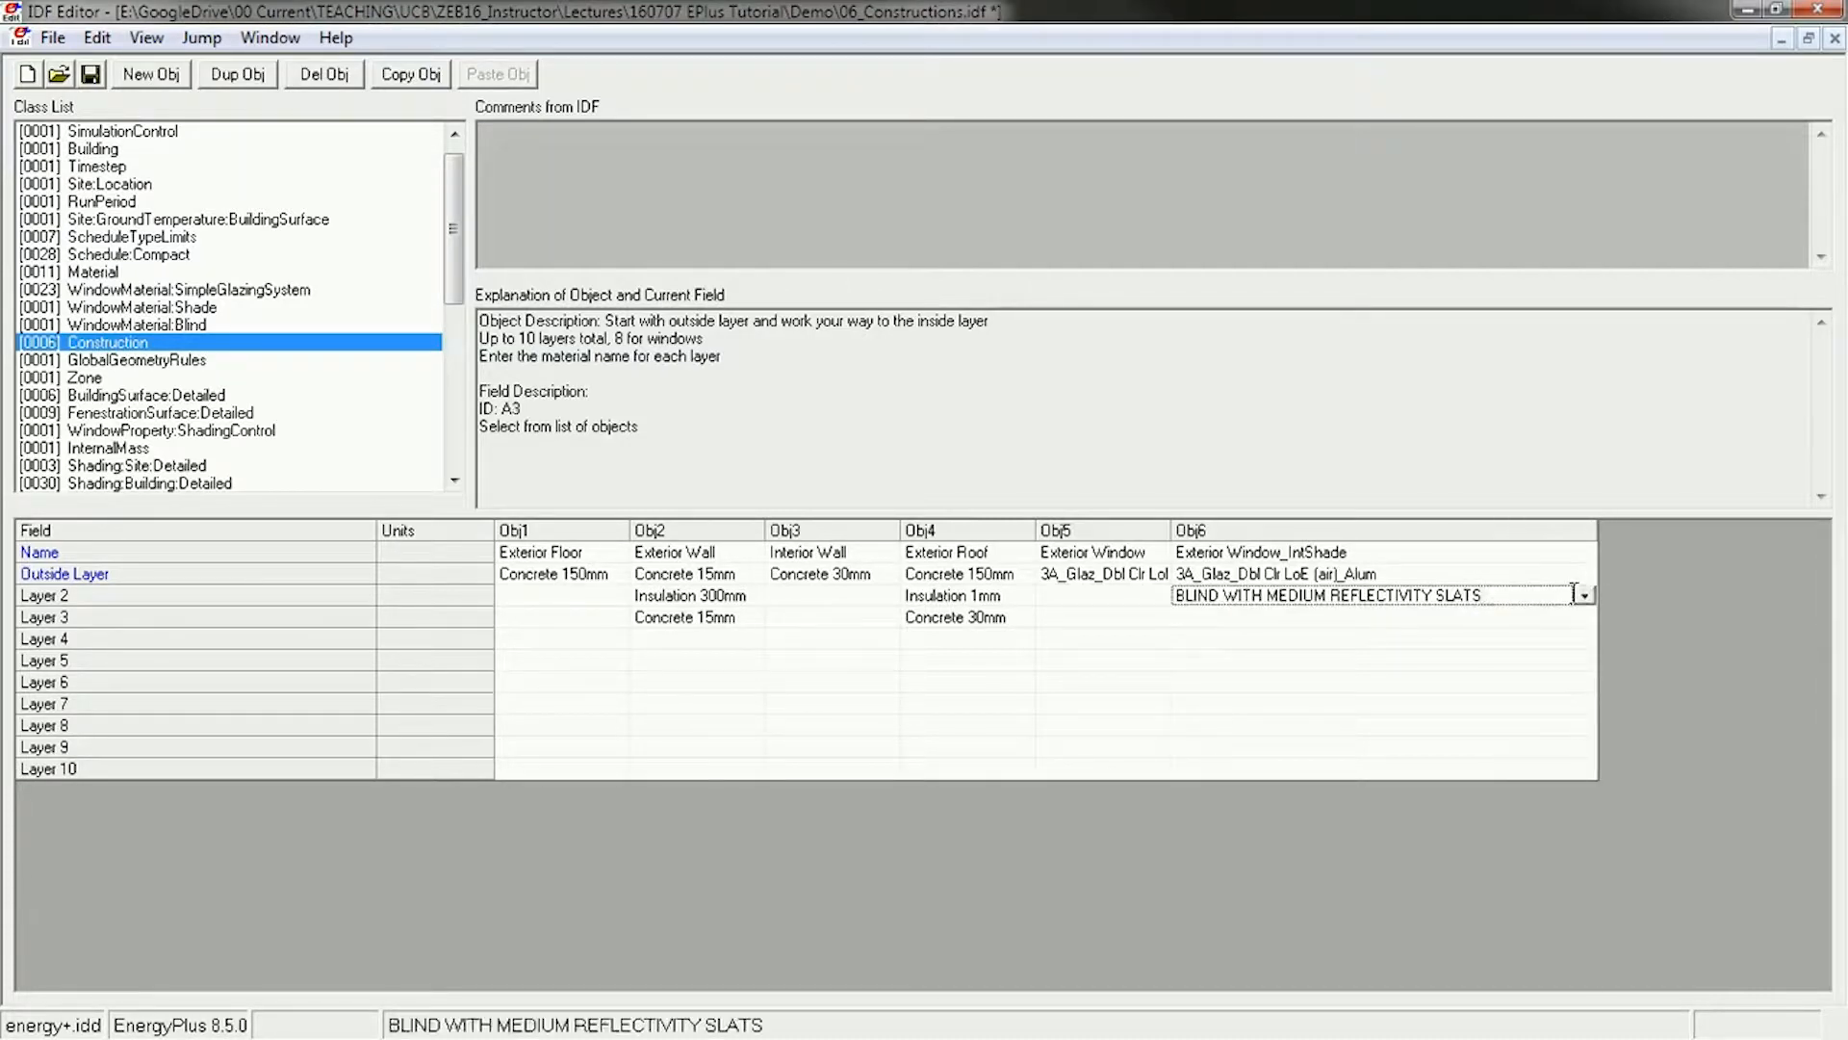
pyautogui.click(1584, 596)
pyautogui.scroll(-5, 1589, 730)
pyautogui.scroll(-3, 1590, 729)
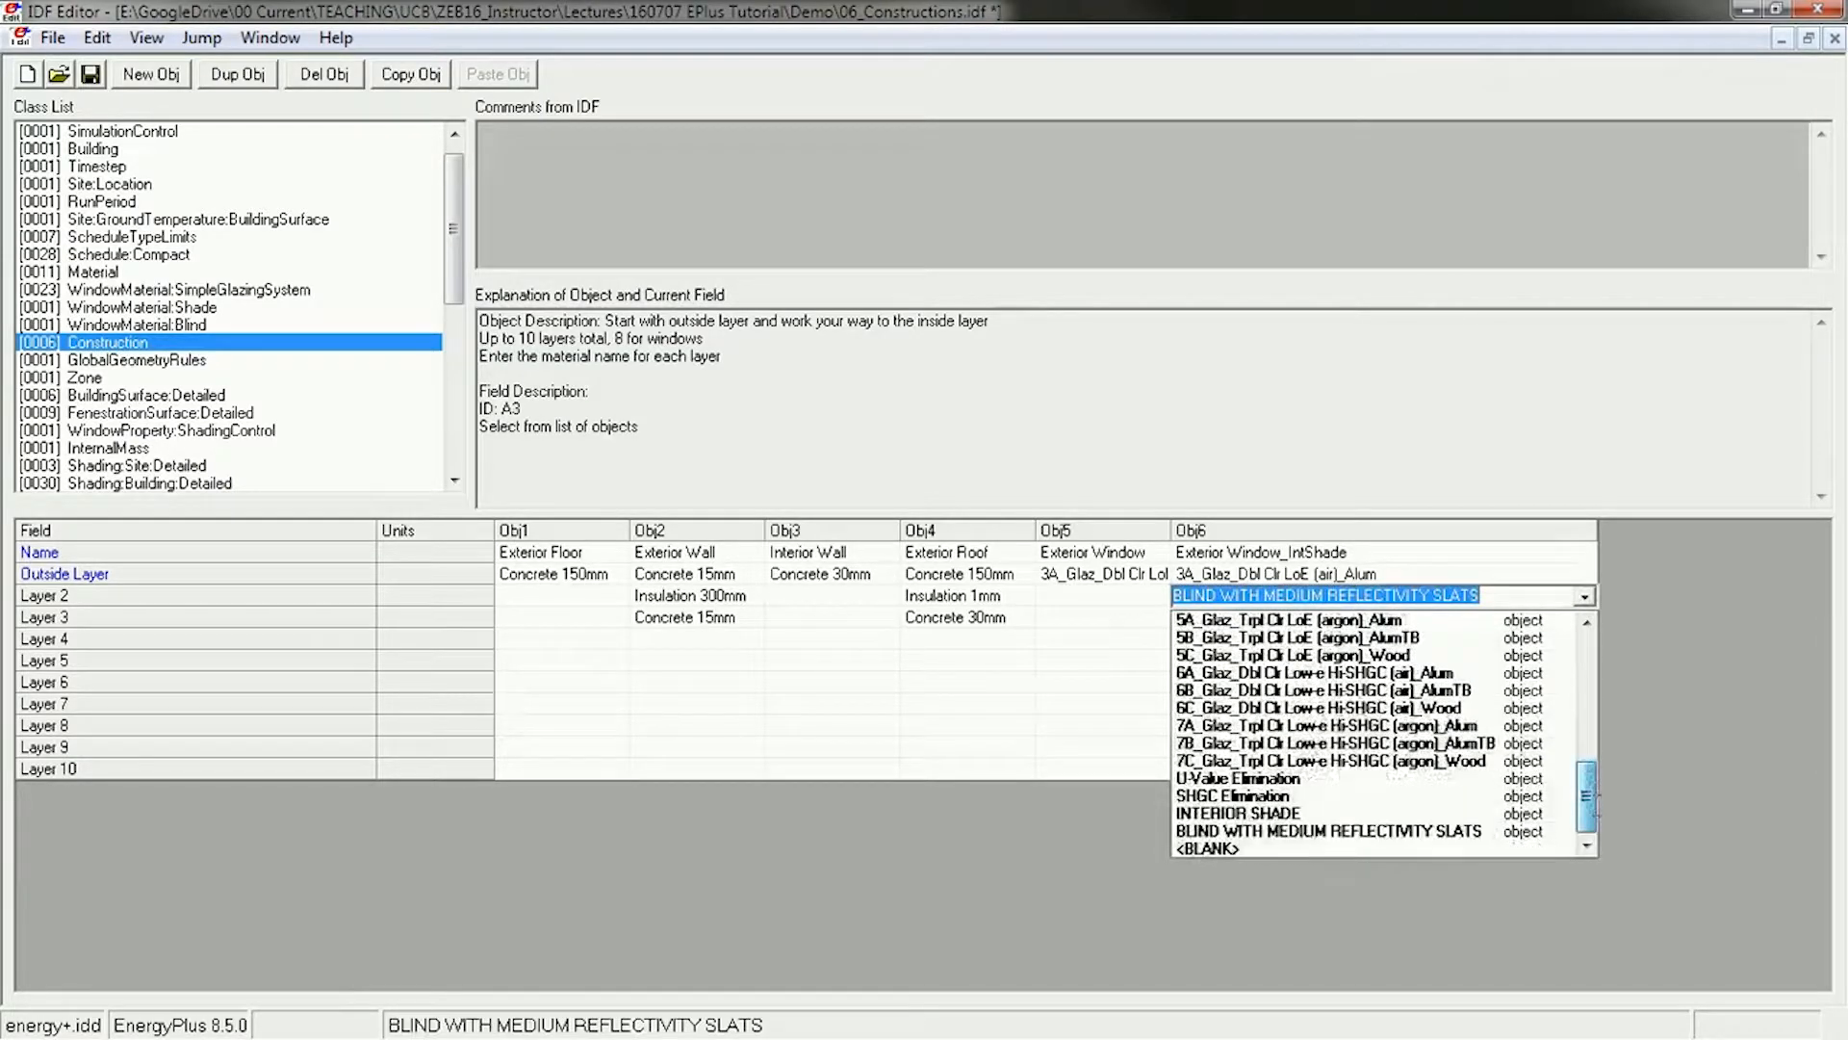
pyautogui.click(1253, 811)
pyautogui.click(1346, 709)
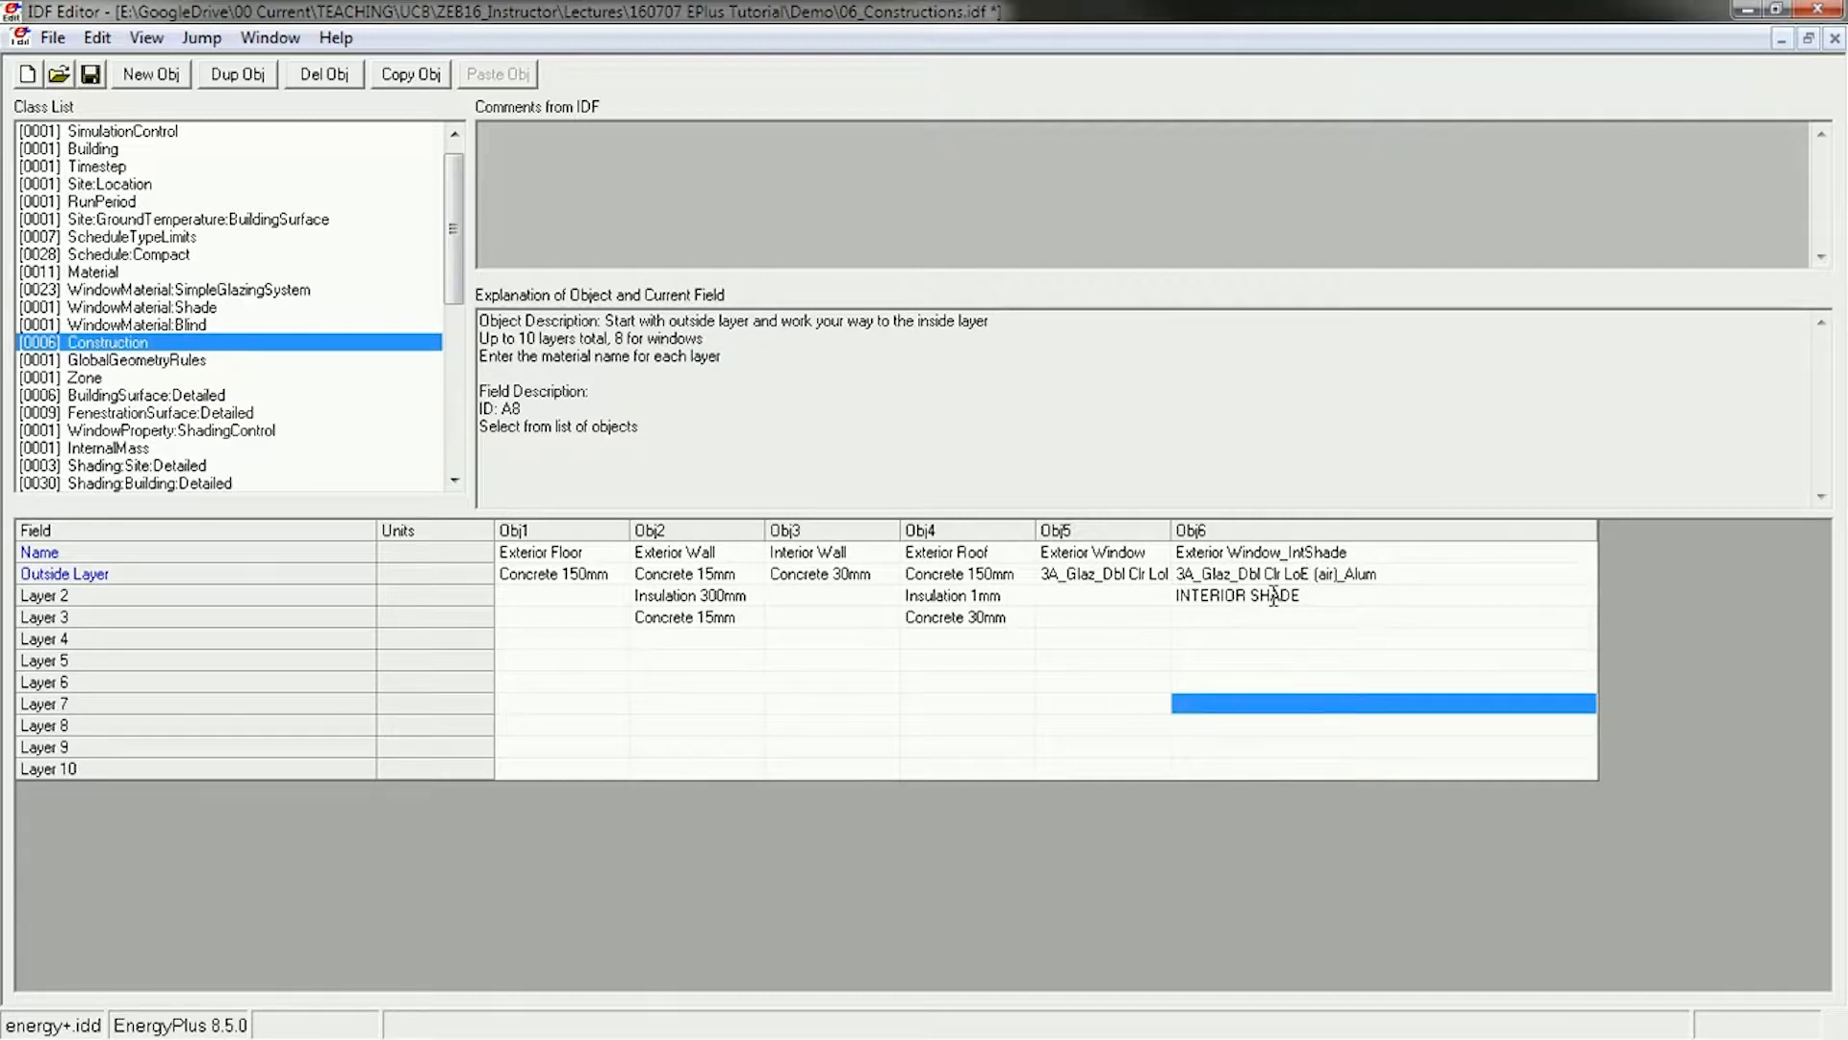
# Set layer 2 of the Exterior Window_IntShade construction to BLIND WITH MEDIUM REFLECTIVITY SLATS
pyautogui.click(1546, 596)
pyautogui.moveTo(1589, 666); pyautogui.dragTo(1592, 821)
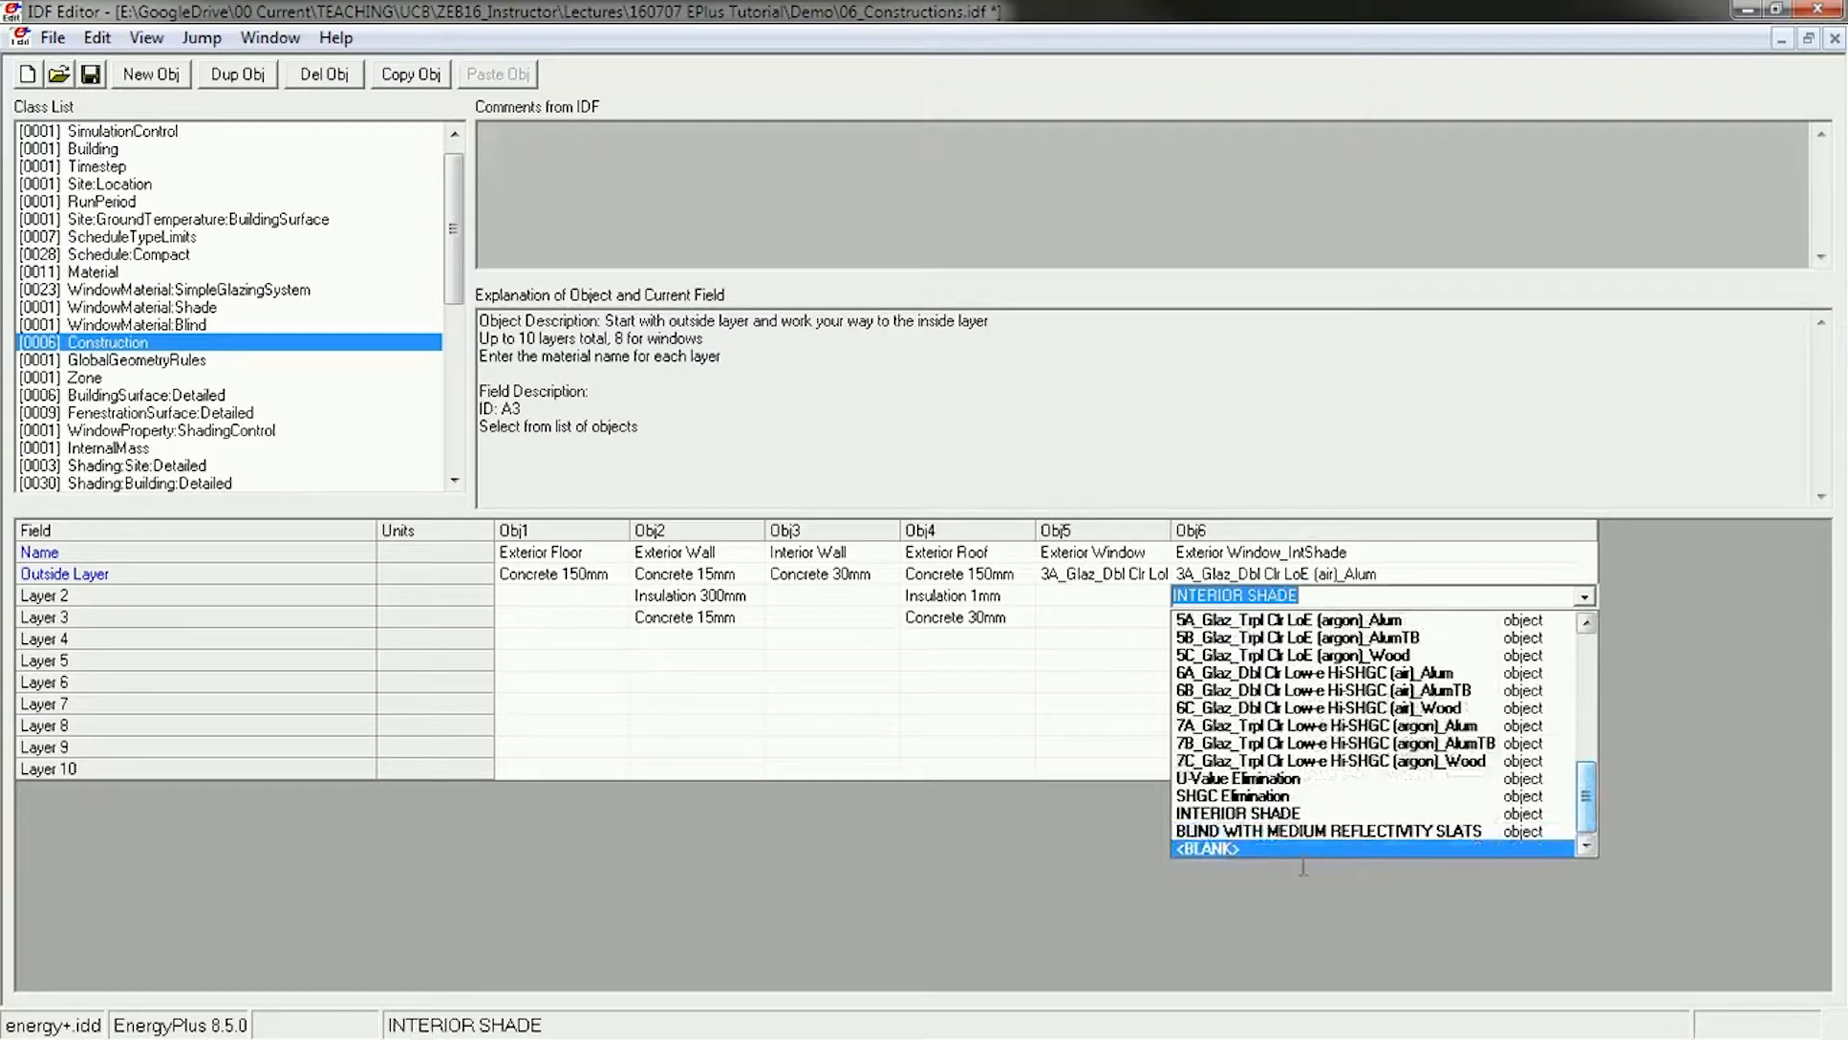
pyautogui.click(1251, 831)
pyautogui.click(1247, 768)
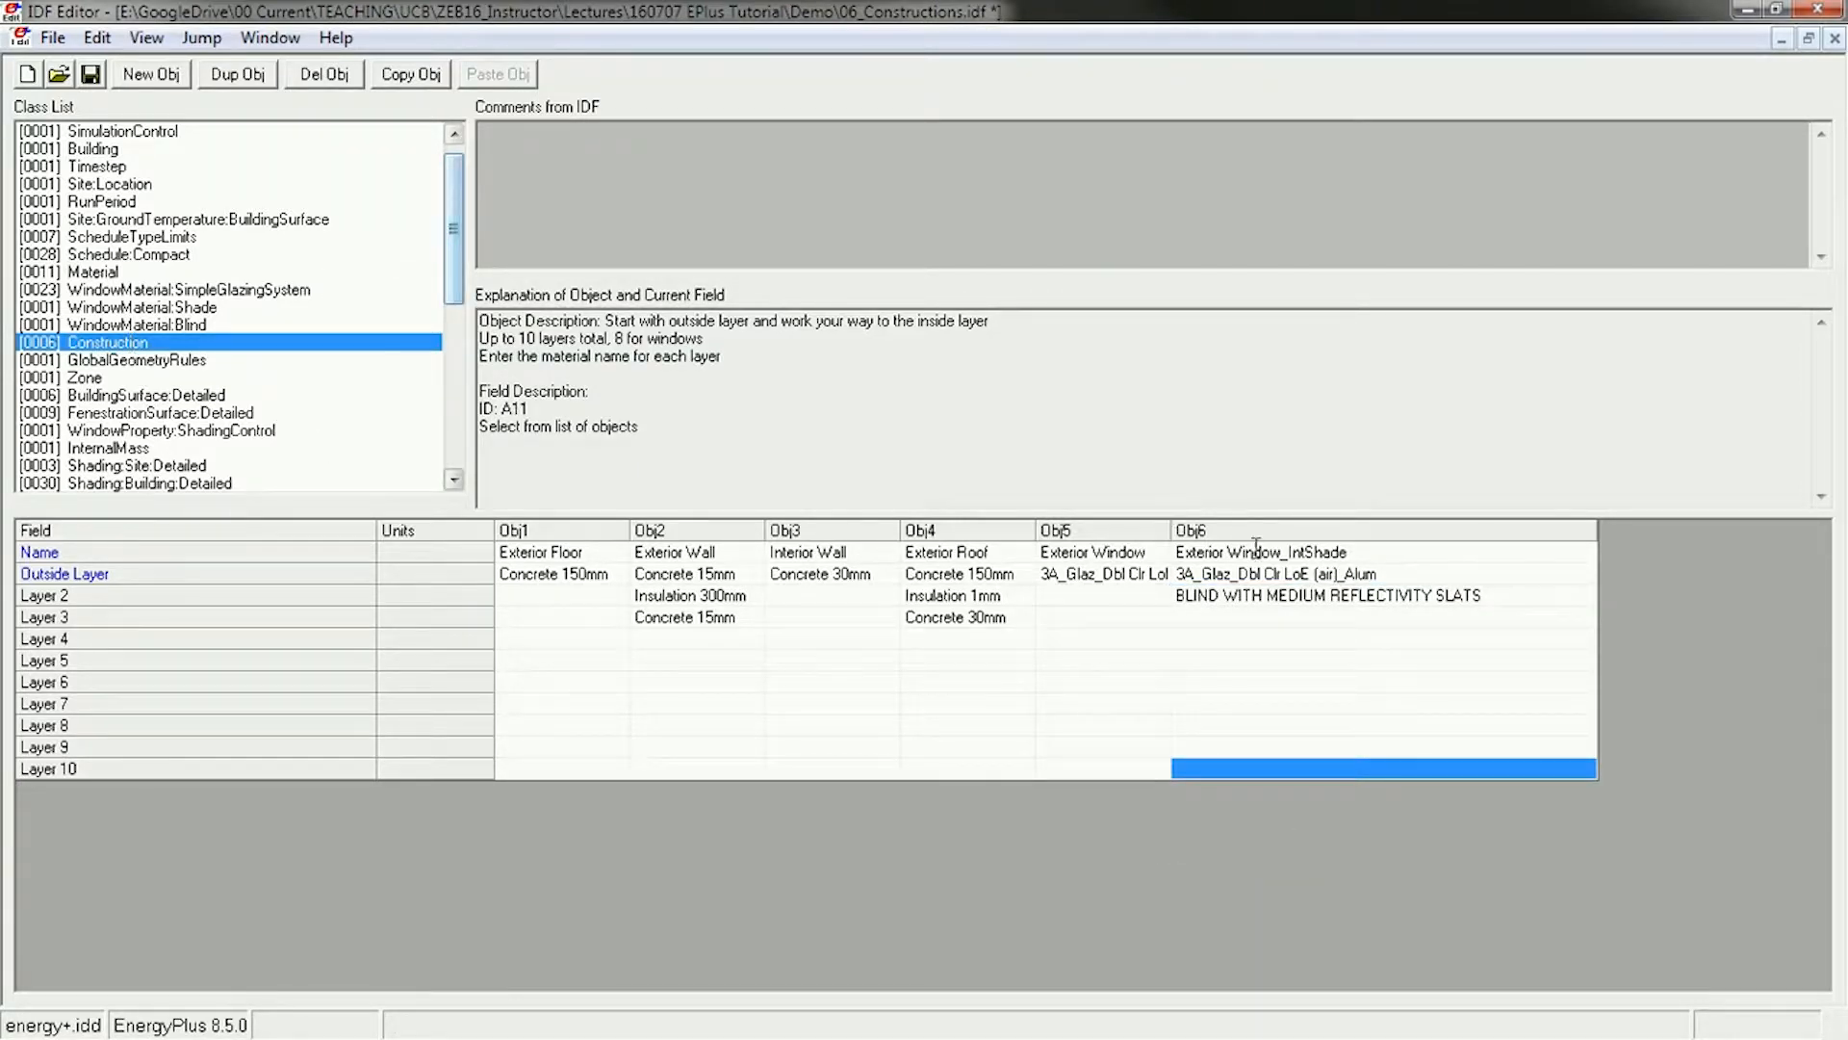
# Compare the layers of the Exterior Window construction with those of Exterior Window_IntShade, widening the Exterior Window column
pyautogui.click(1062, 532)
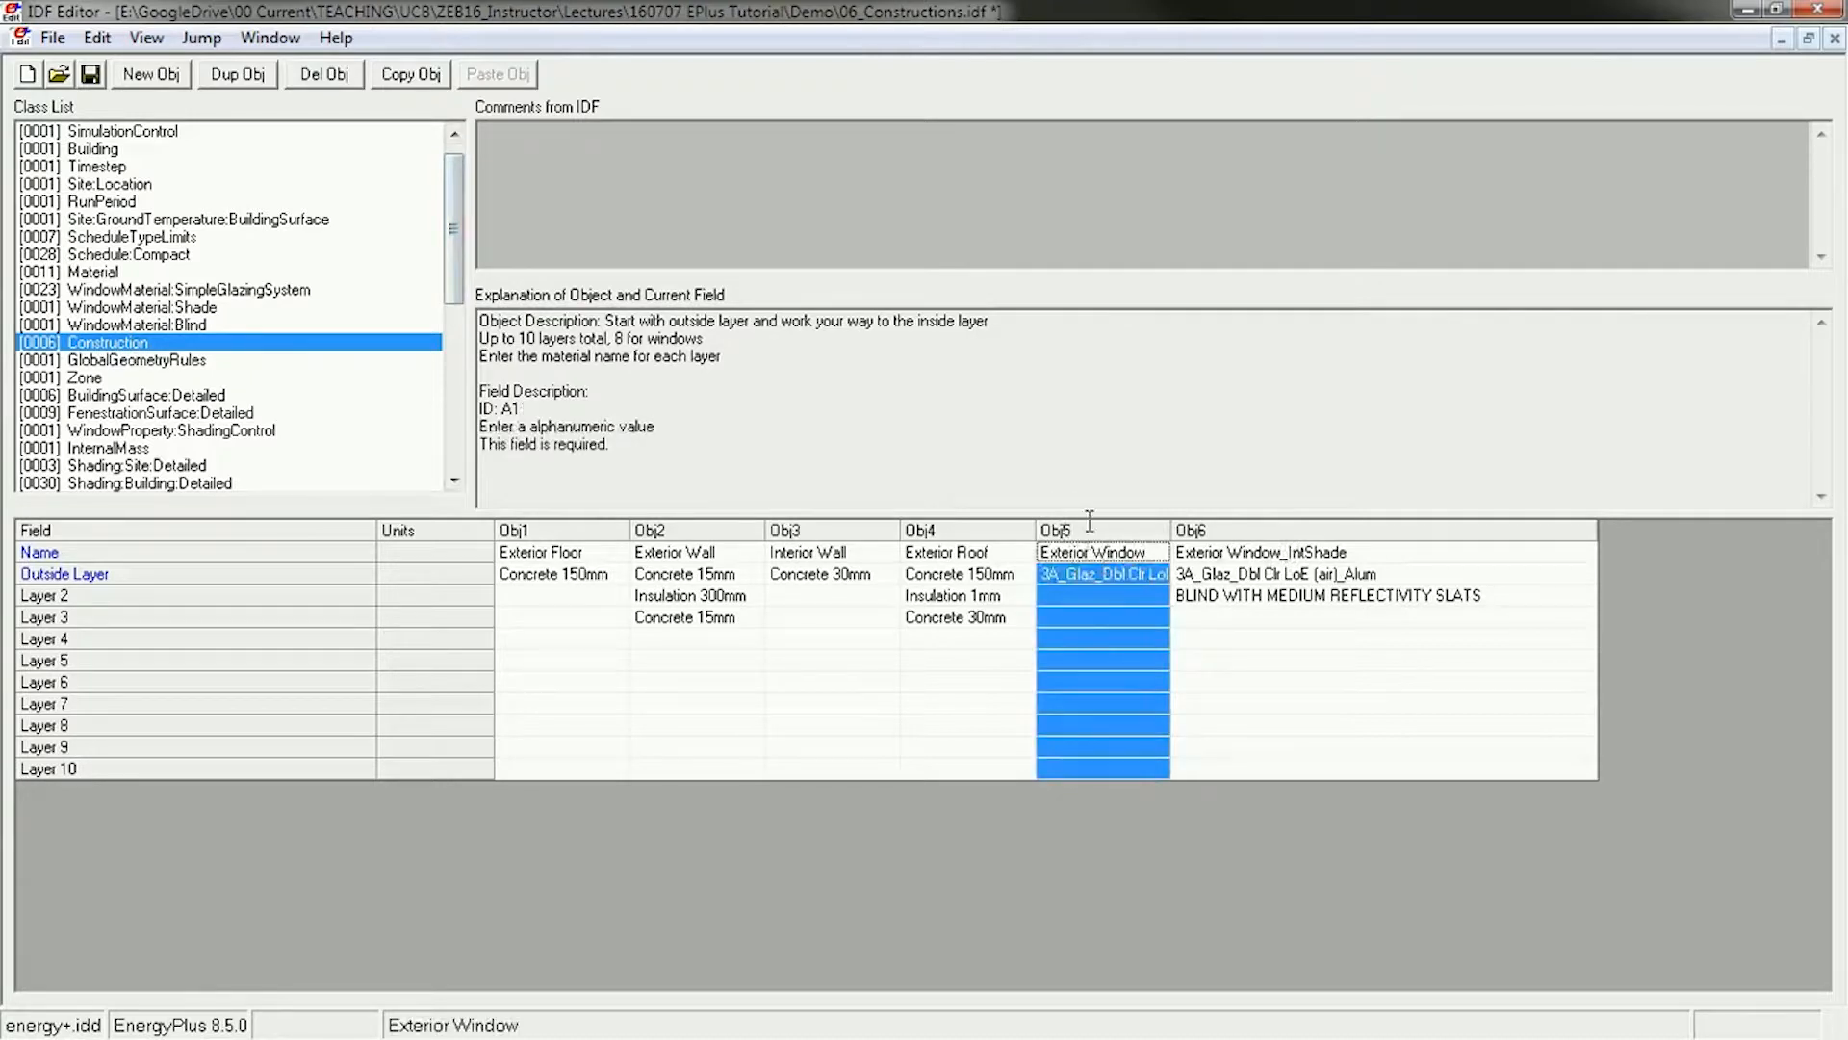
pyautogui.click(1281, 532)
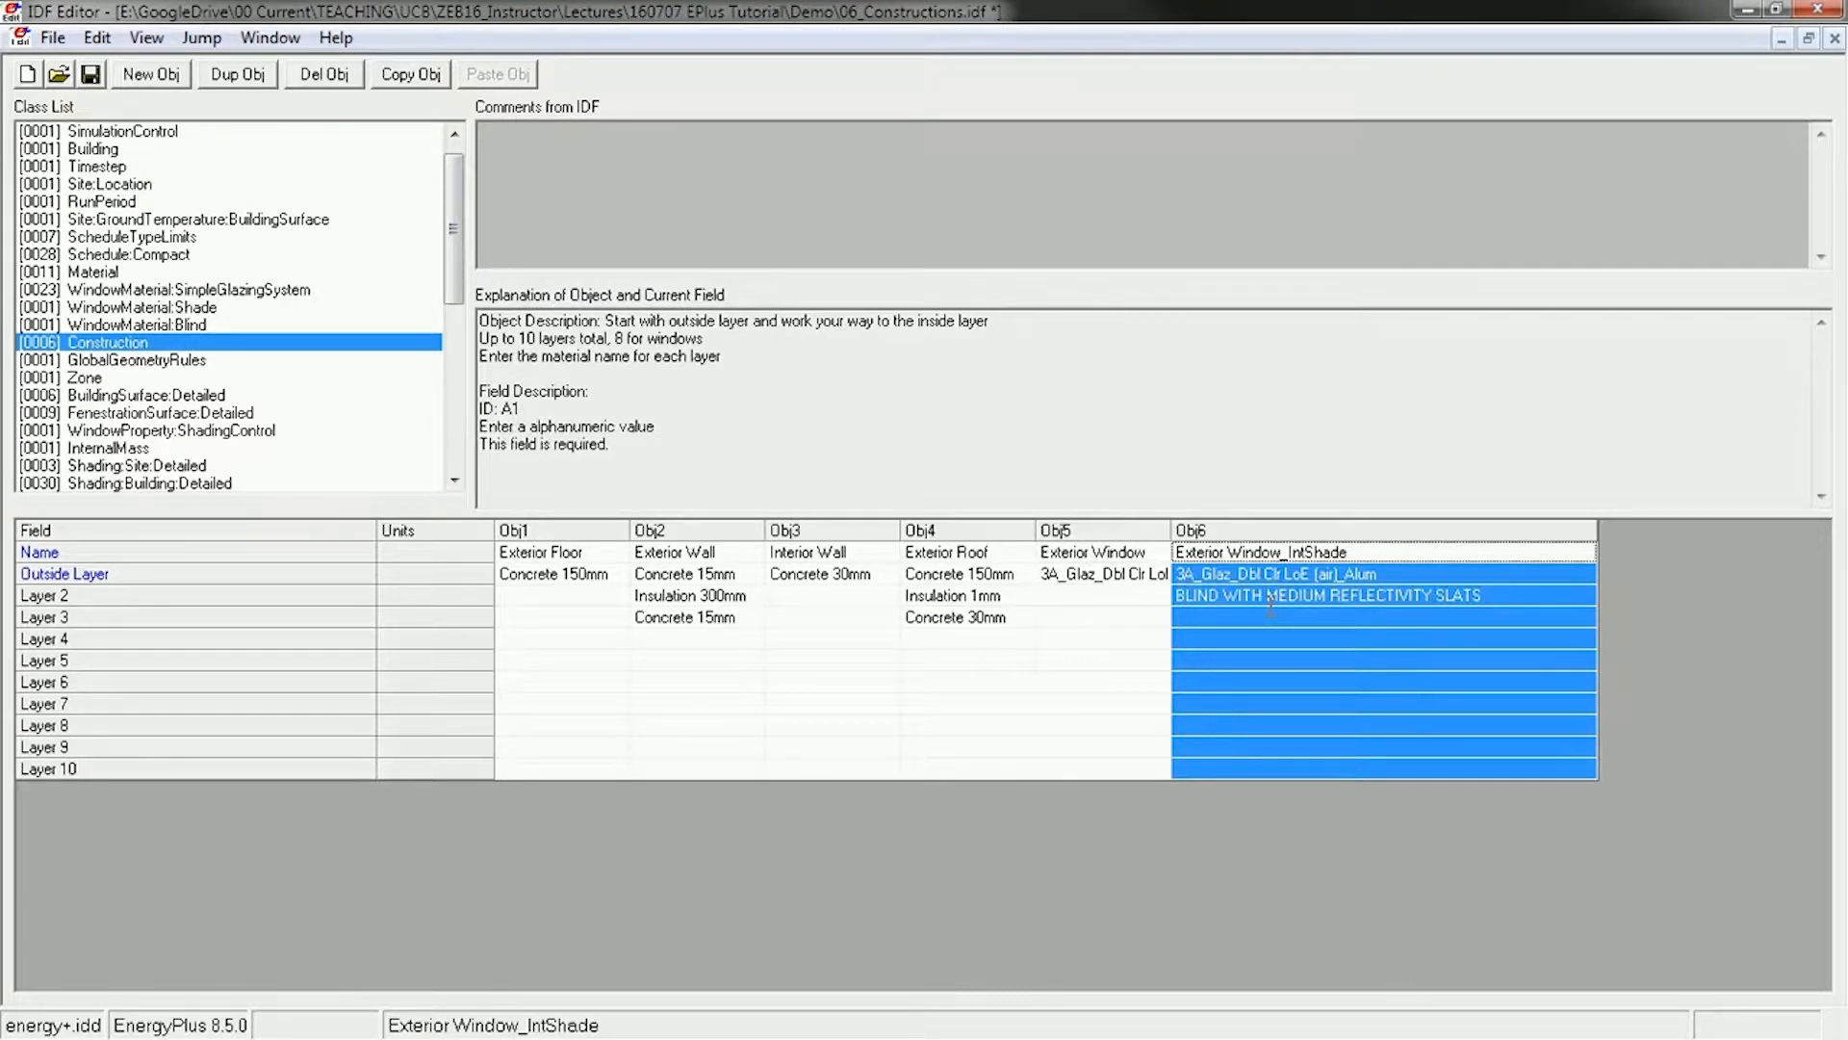
pyautogui.click(1146, 616)
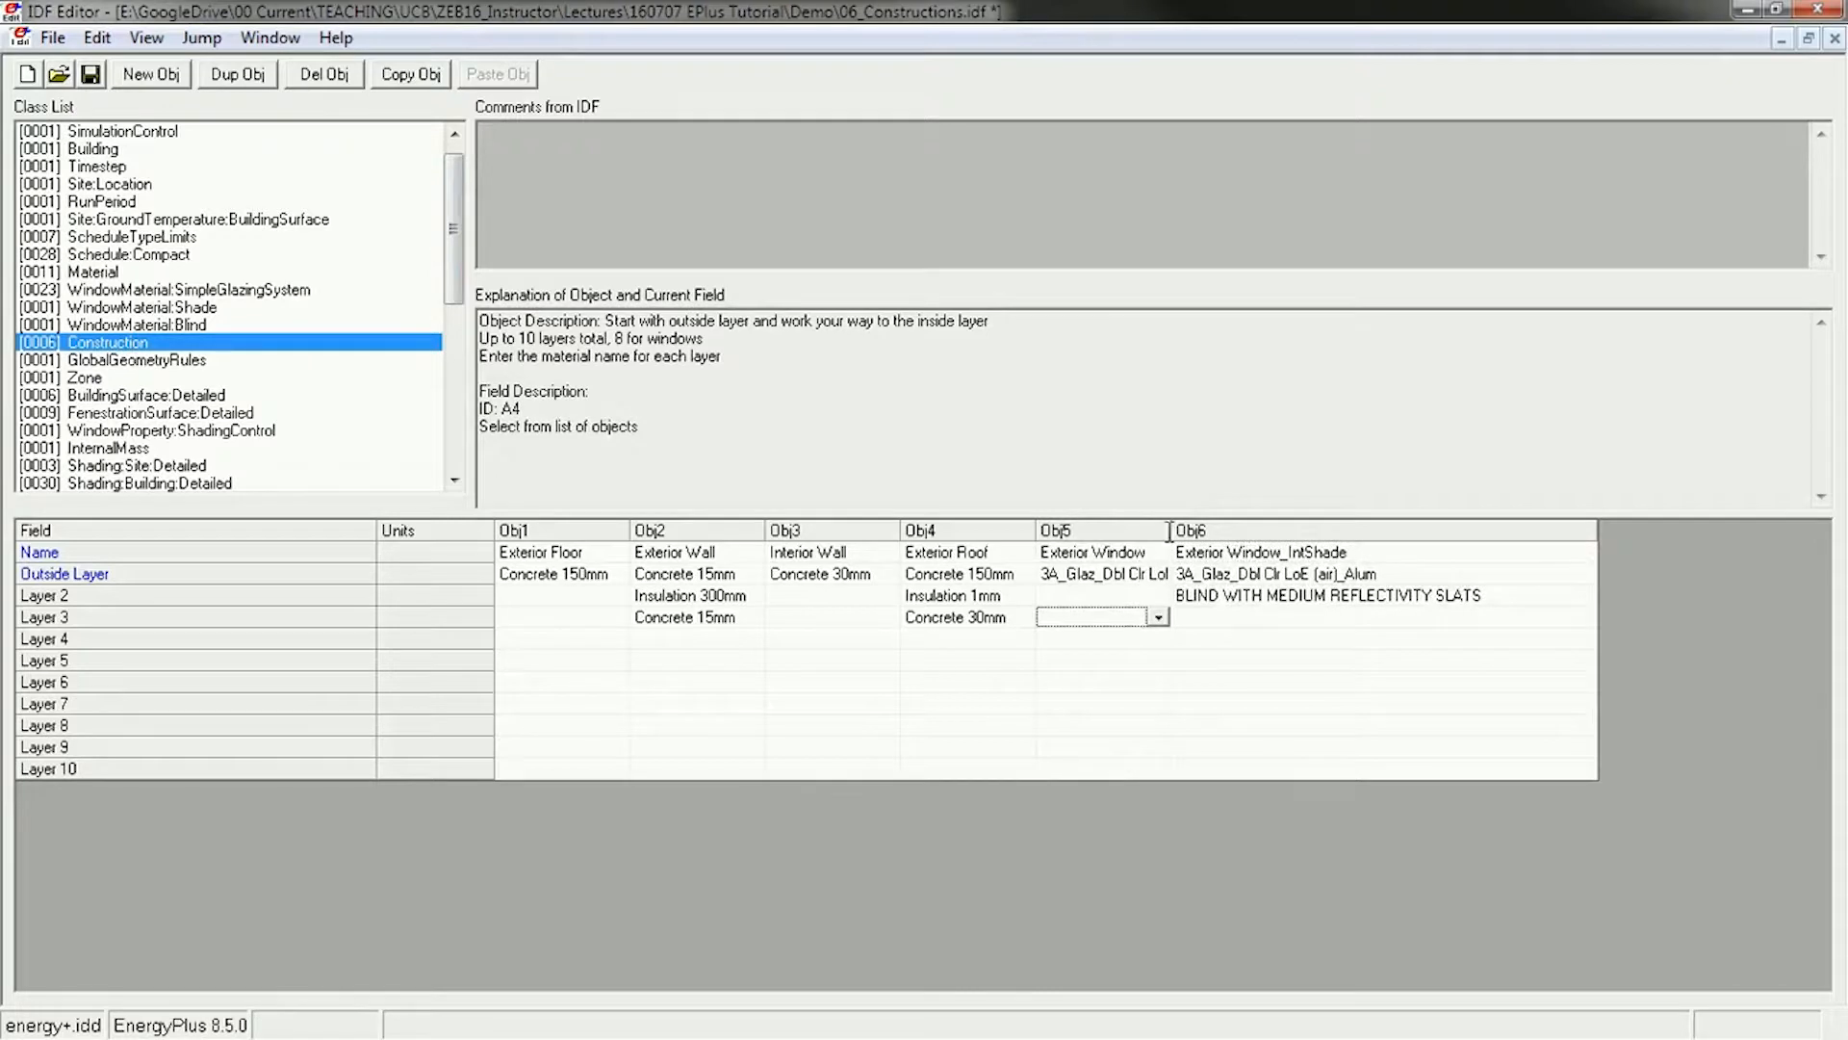
pyautogui.moveTo(1172, 530); pyautogui.dragTo(1213, 529)
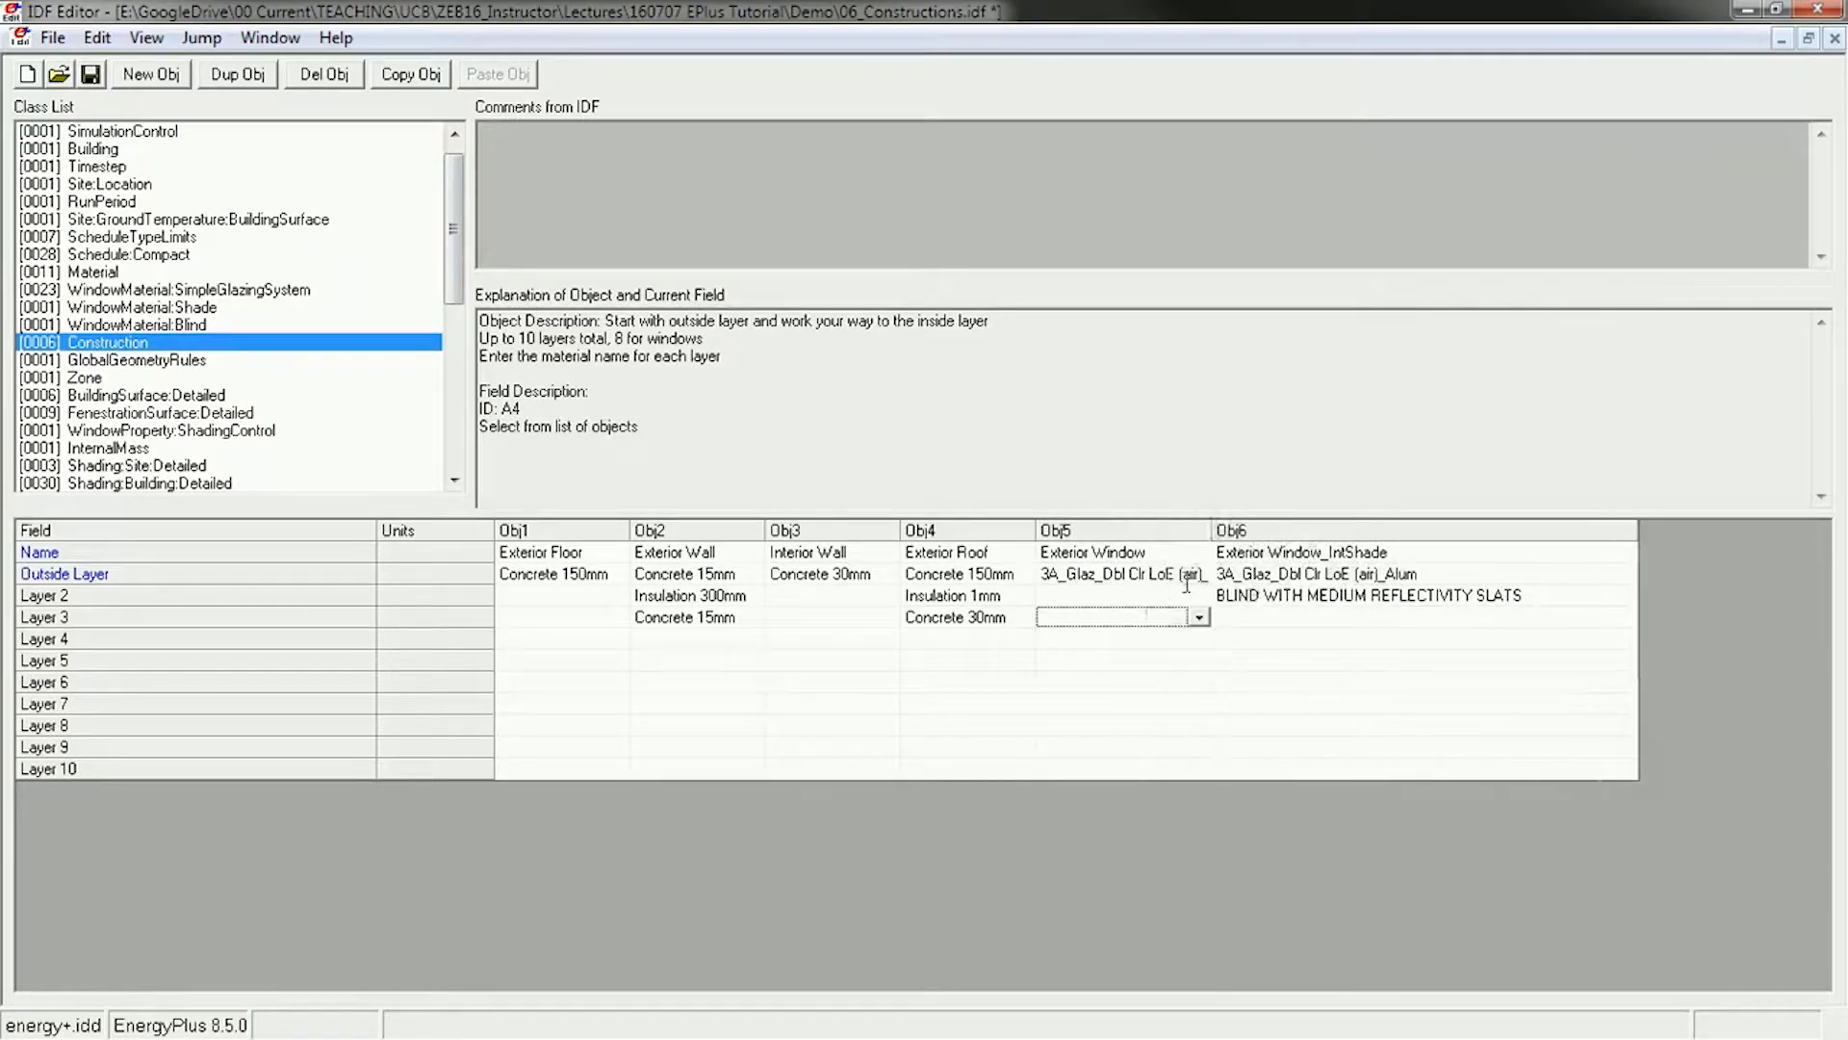
pyautogui.click(1103, 531)
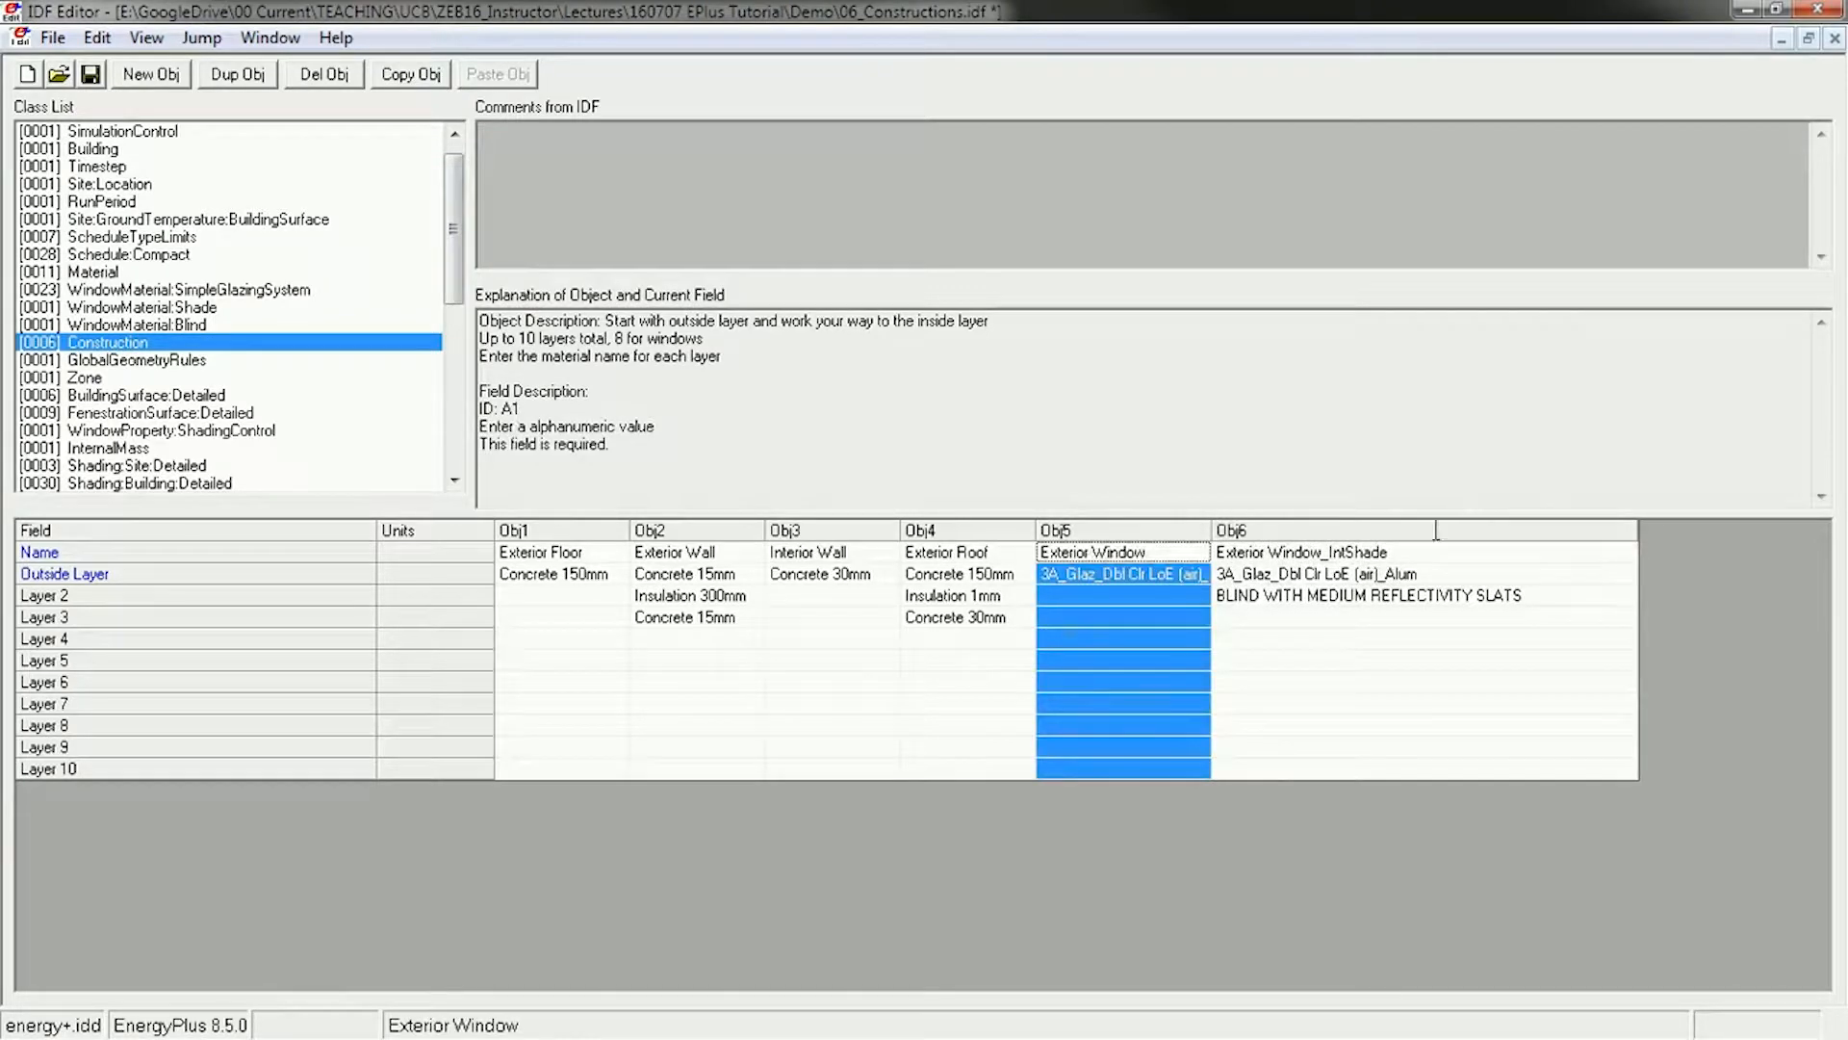
pyautogui.click(1329, 530)
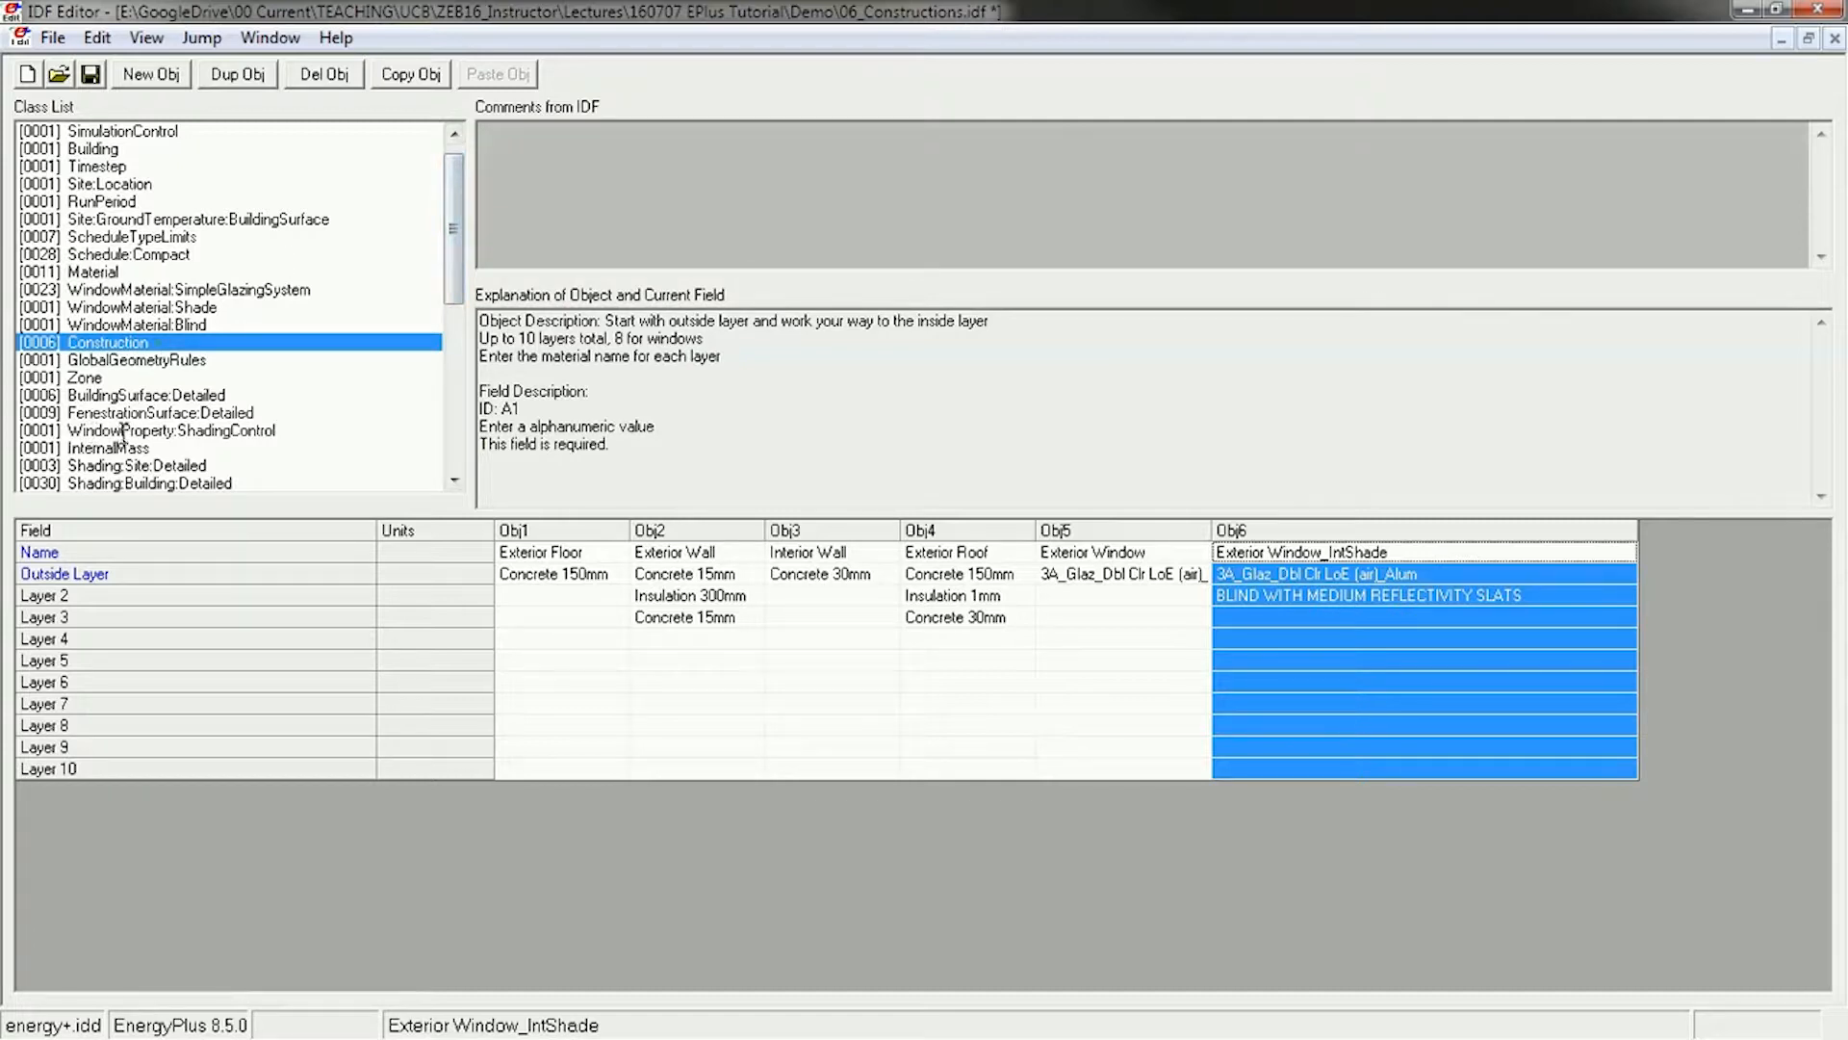
# Open the WindowProperty:ShadingControl object and set the shading type of IntShade Control to InteriorShade
pyautogui.click(160, 430)
pyautogui.moveTo(627, 531); pyautogui.dragTo(770, 530)
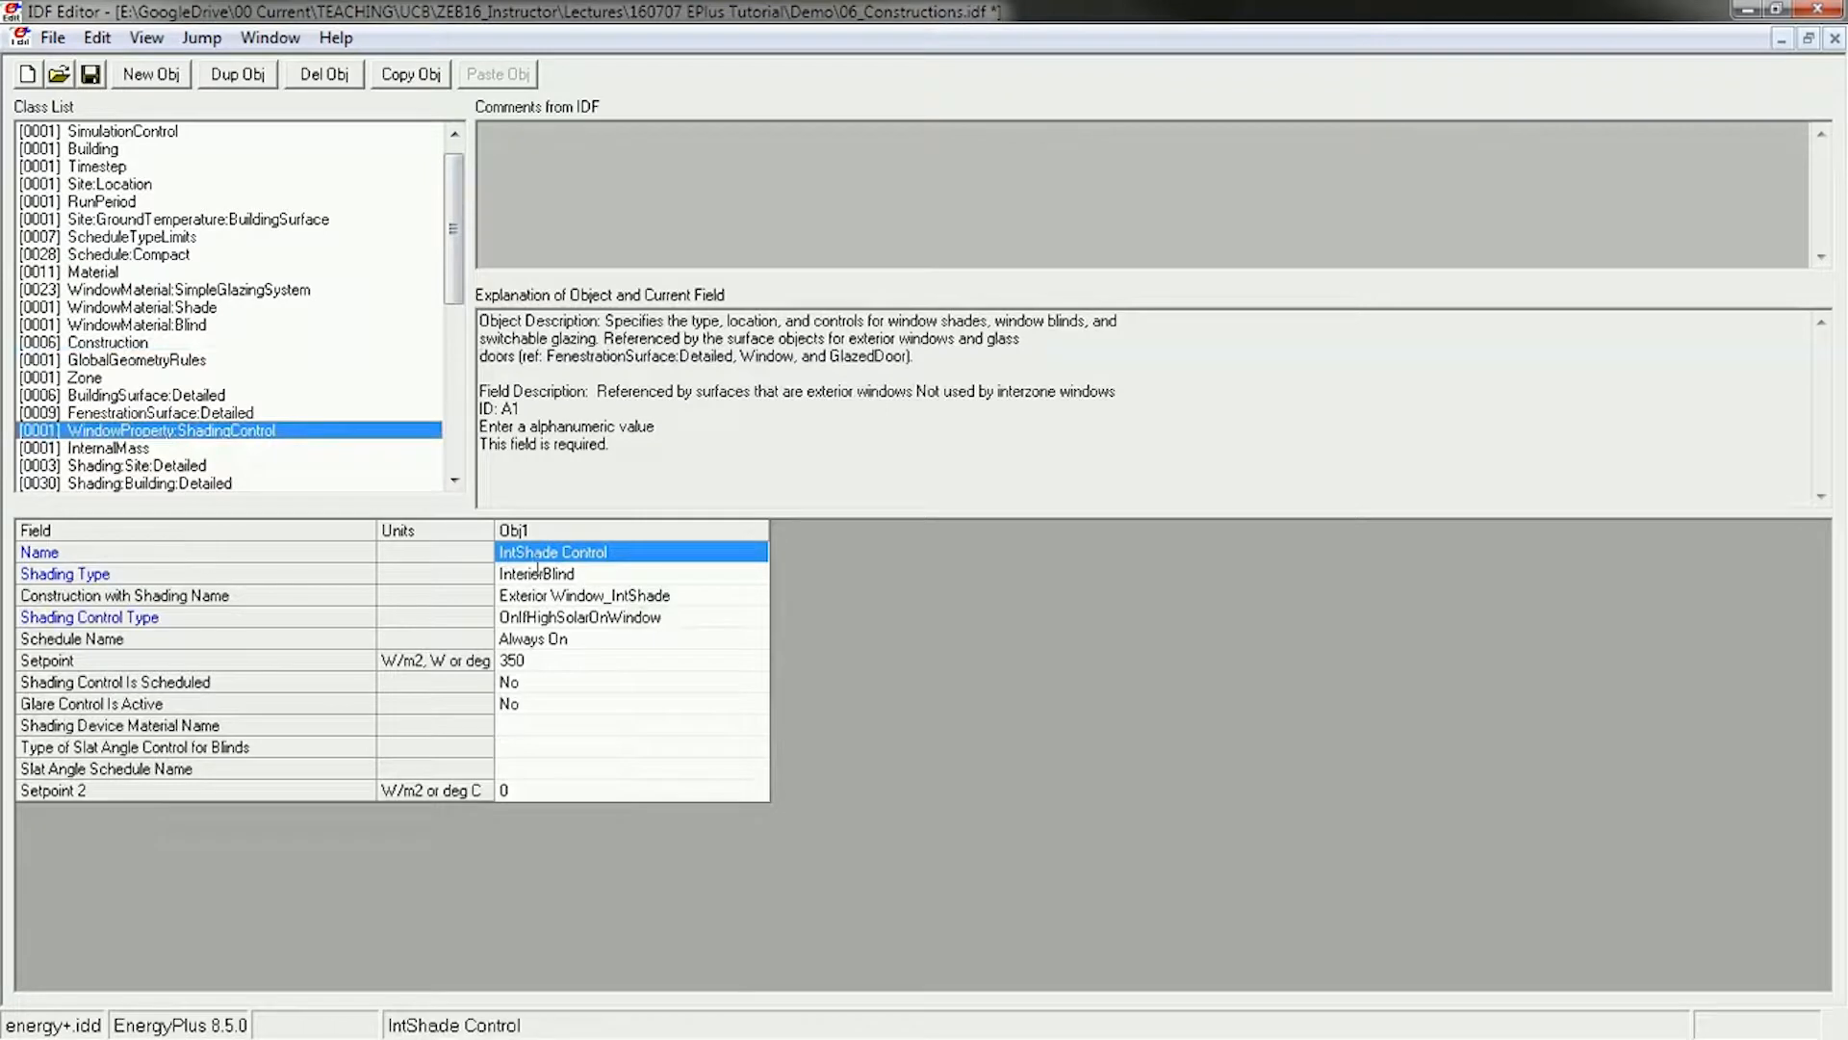
pyautogui.click(583, 574)
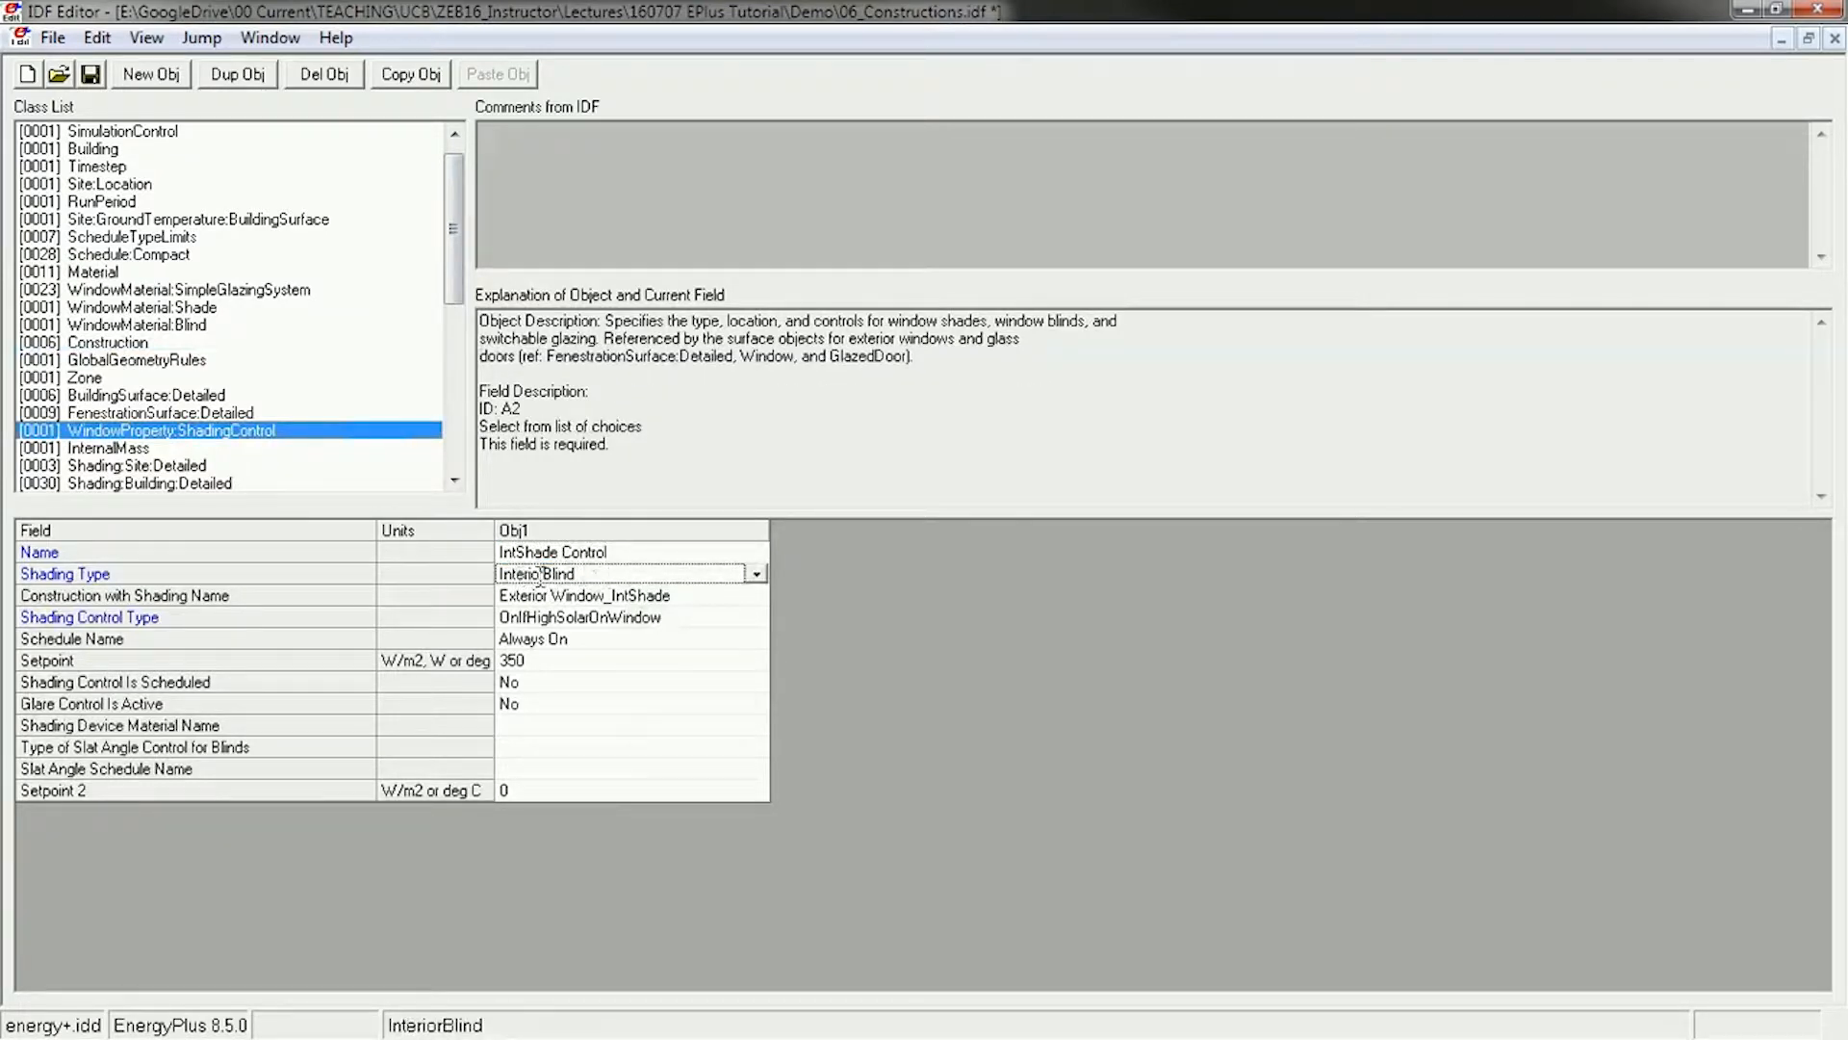
pyautogui.click(755, 575)
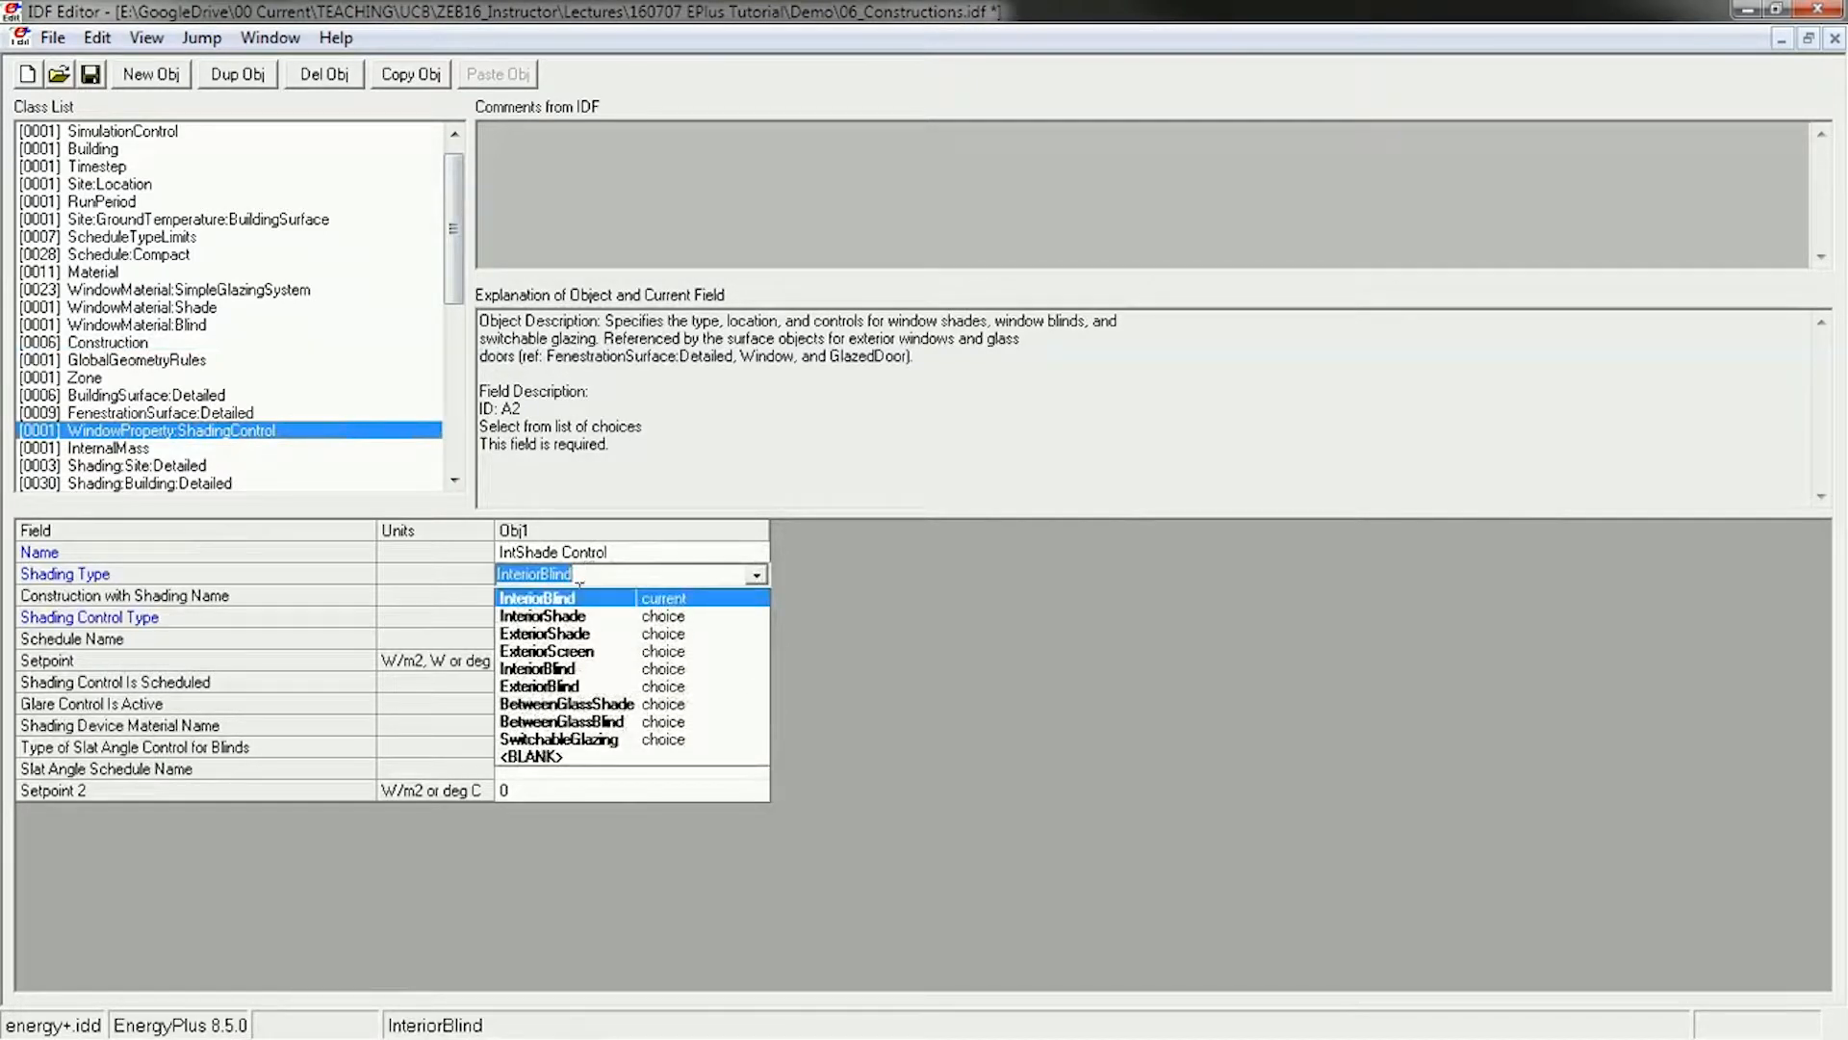
pyautogui.click(584, 616)
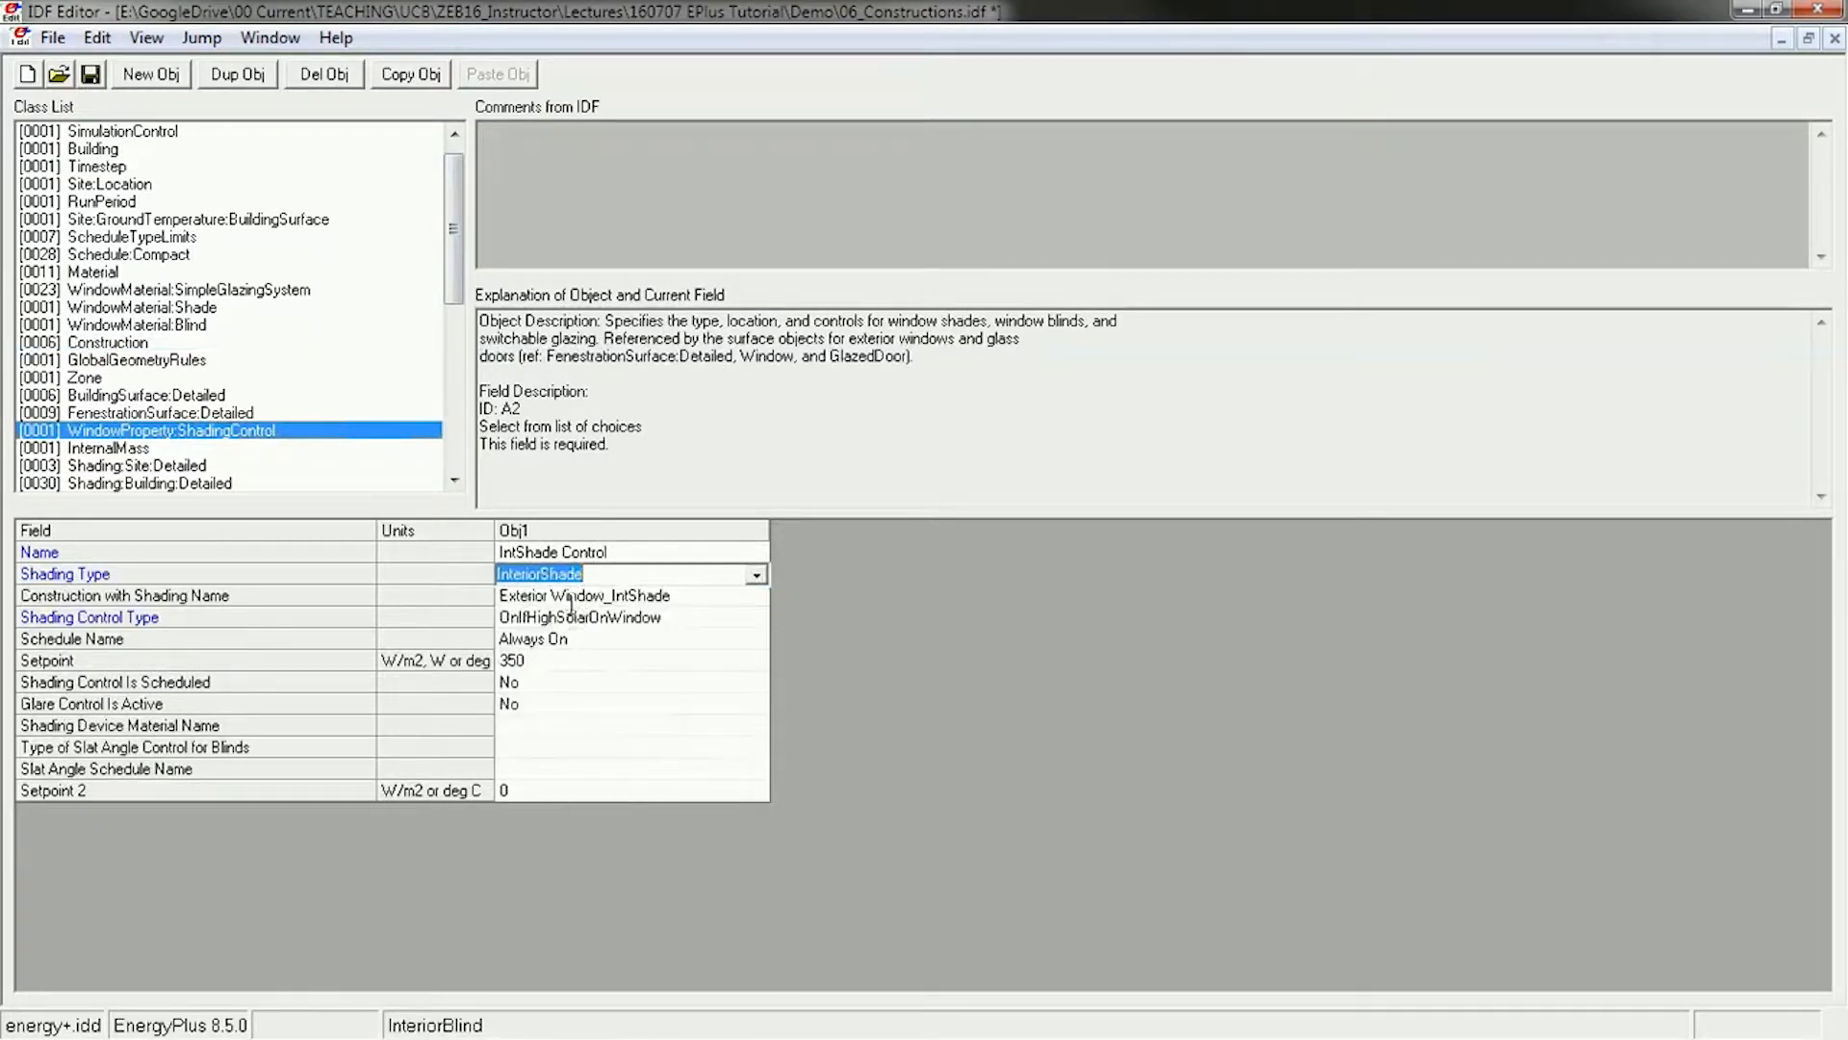
# Set the shading type of IntShade Control to InteriorBlind and check its schedule and Construction with Shading Name fields
pyautogui.click(756, 575)
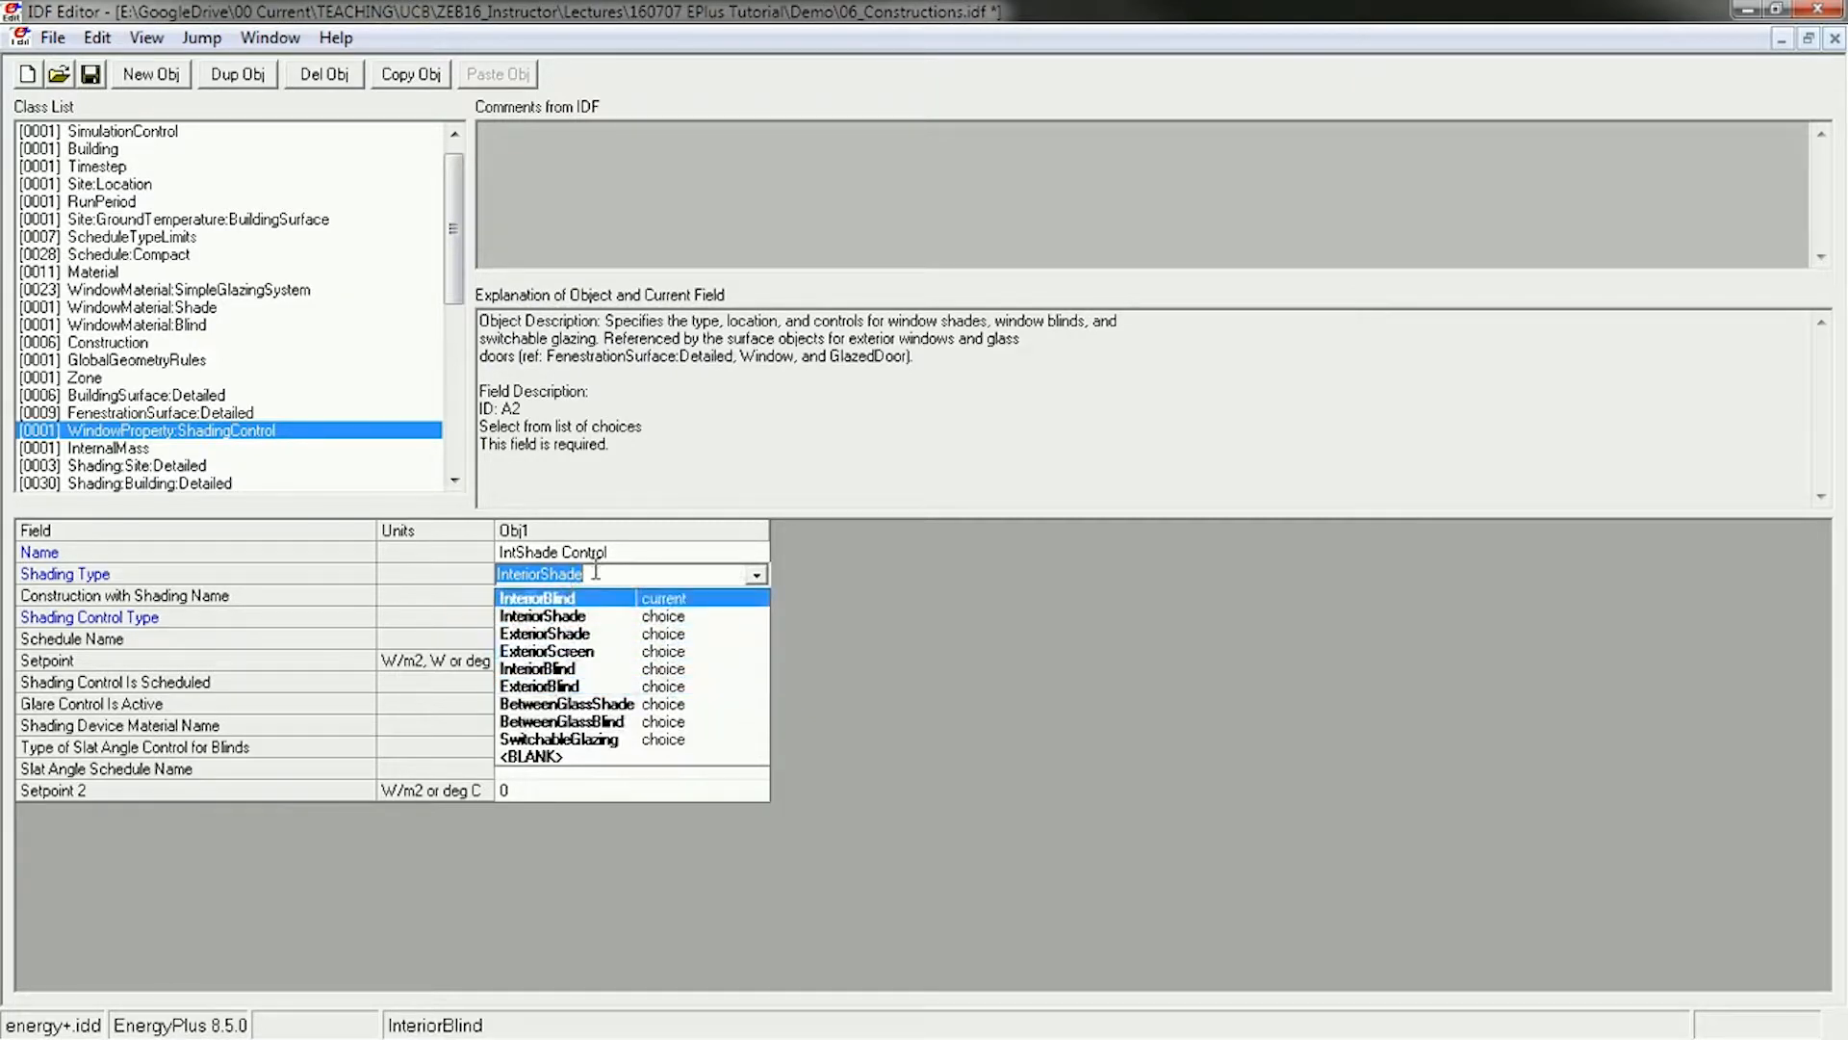
pyautogui.click(556, 668)
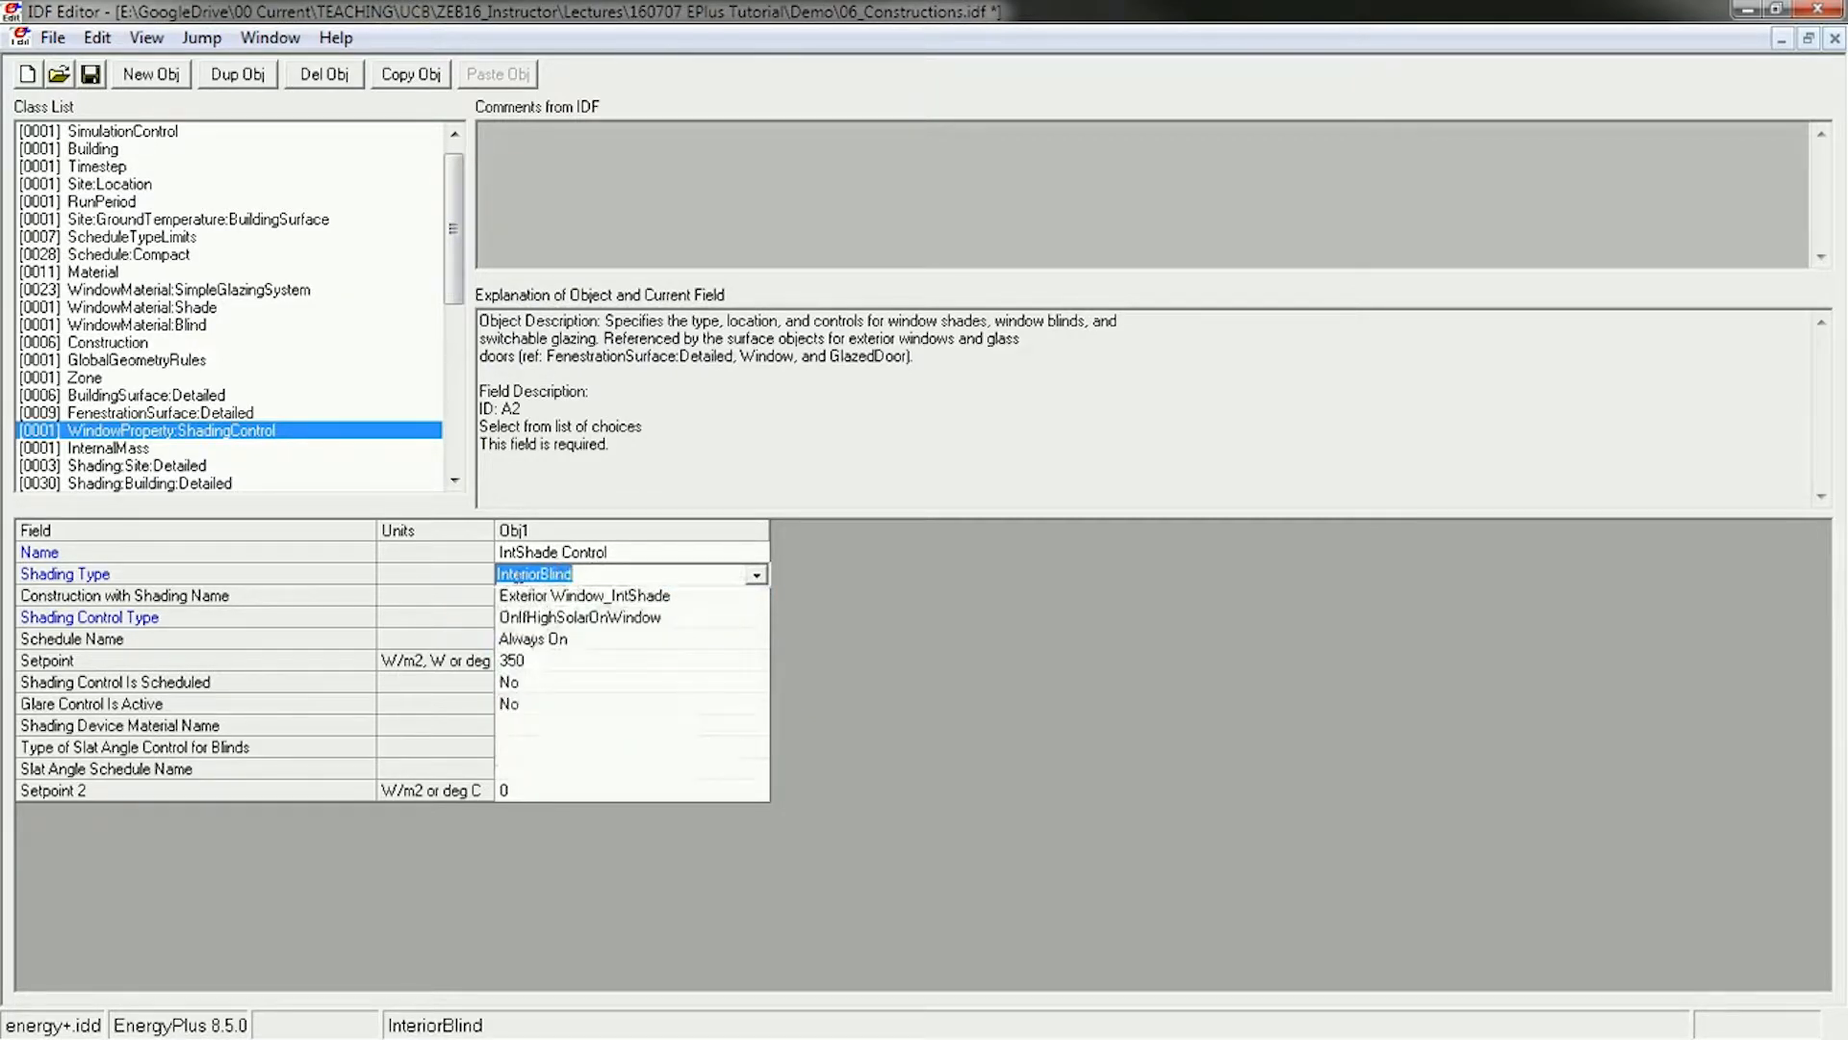
pyautogui.click(594, 638)
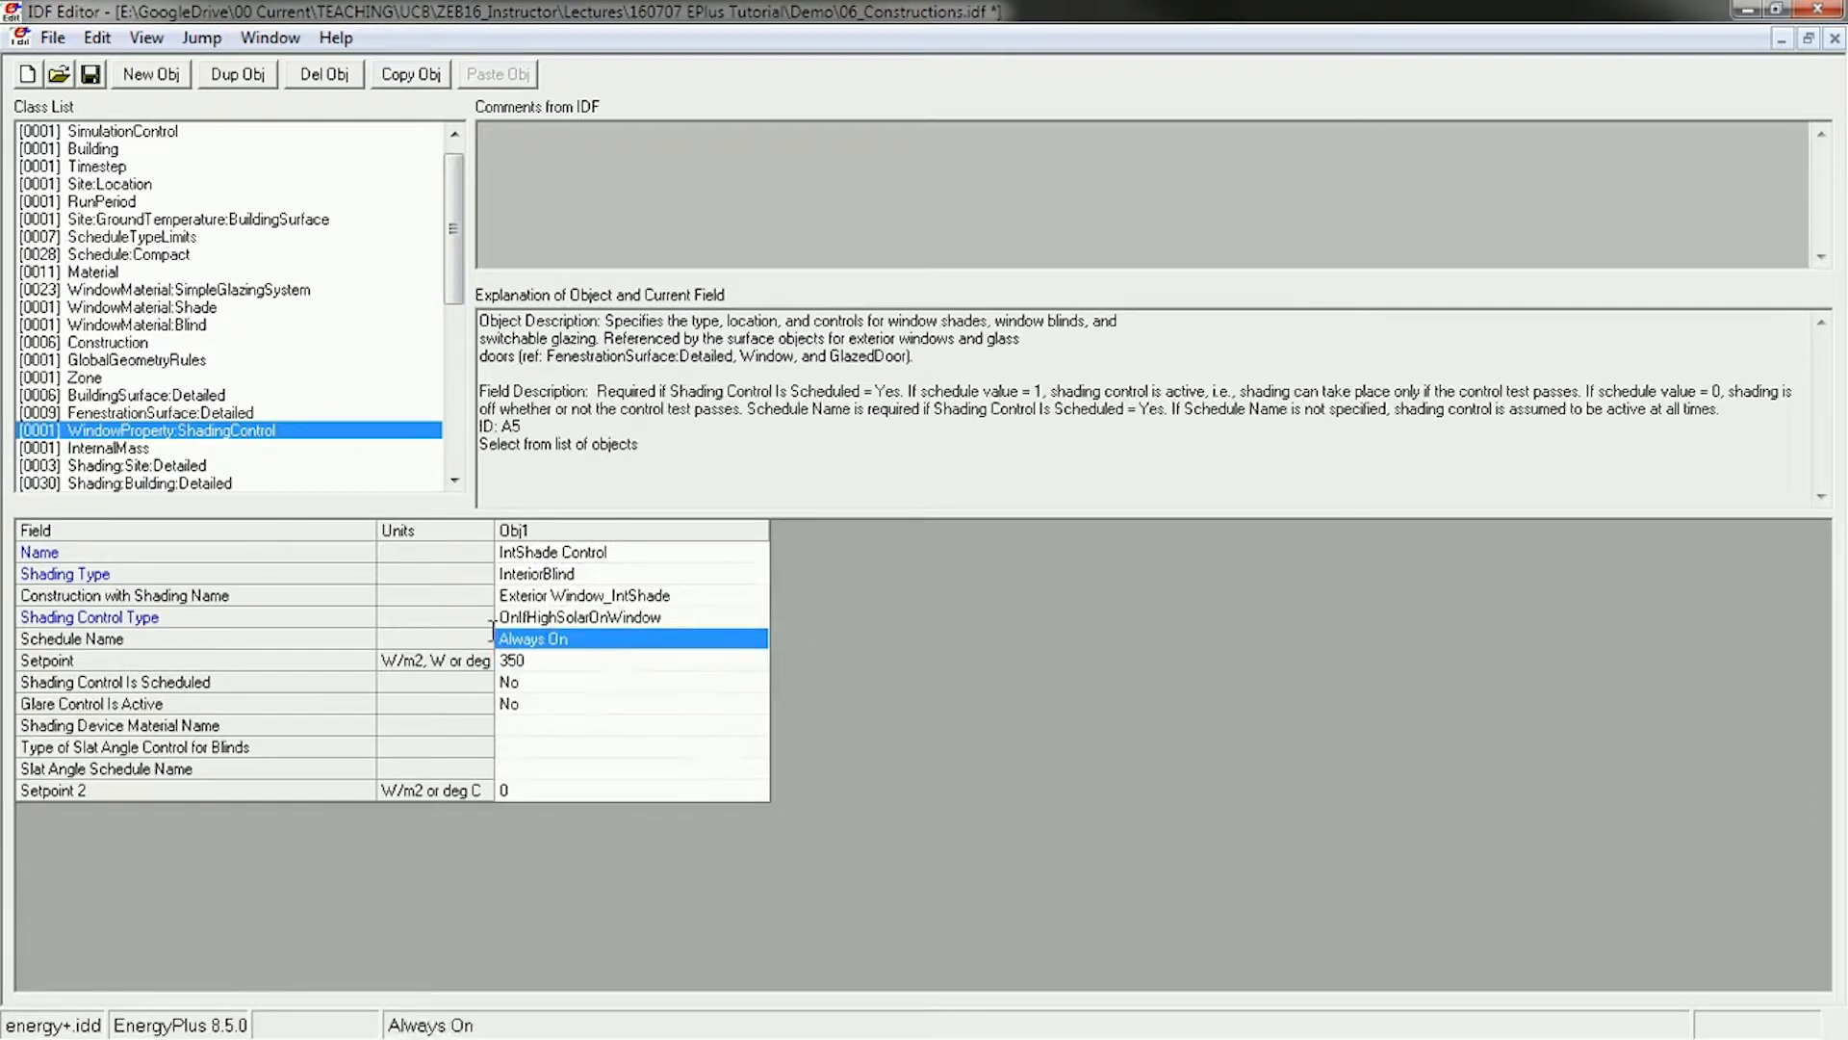
pyautogui.click(51, 594)
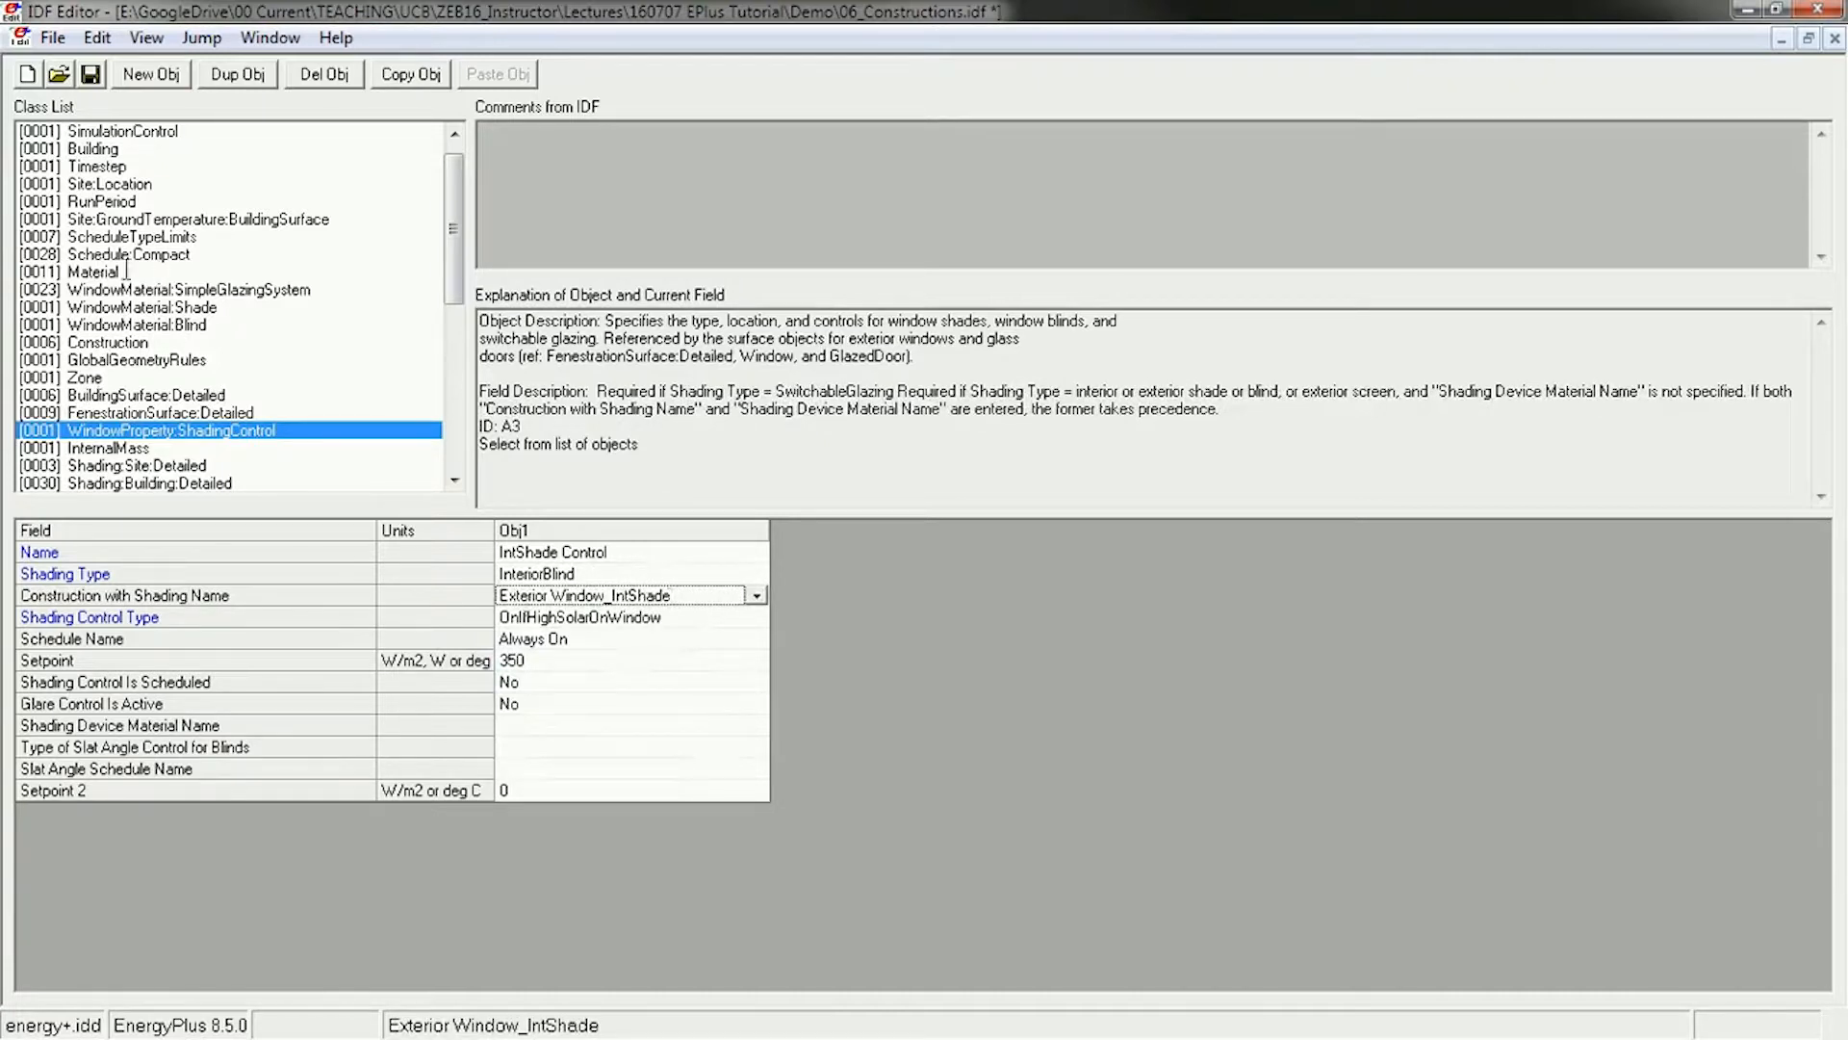
# Review the layers of the Exterior Window_IntShade construction, then return to WindowProperty:ShadingControl and check the Setpoint field of IntShade Control
pyautogui.click(114, 342)
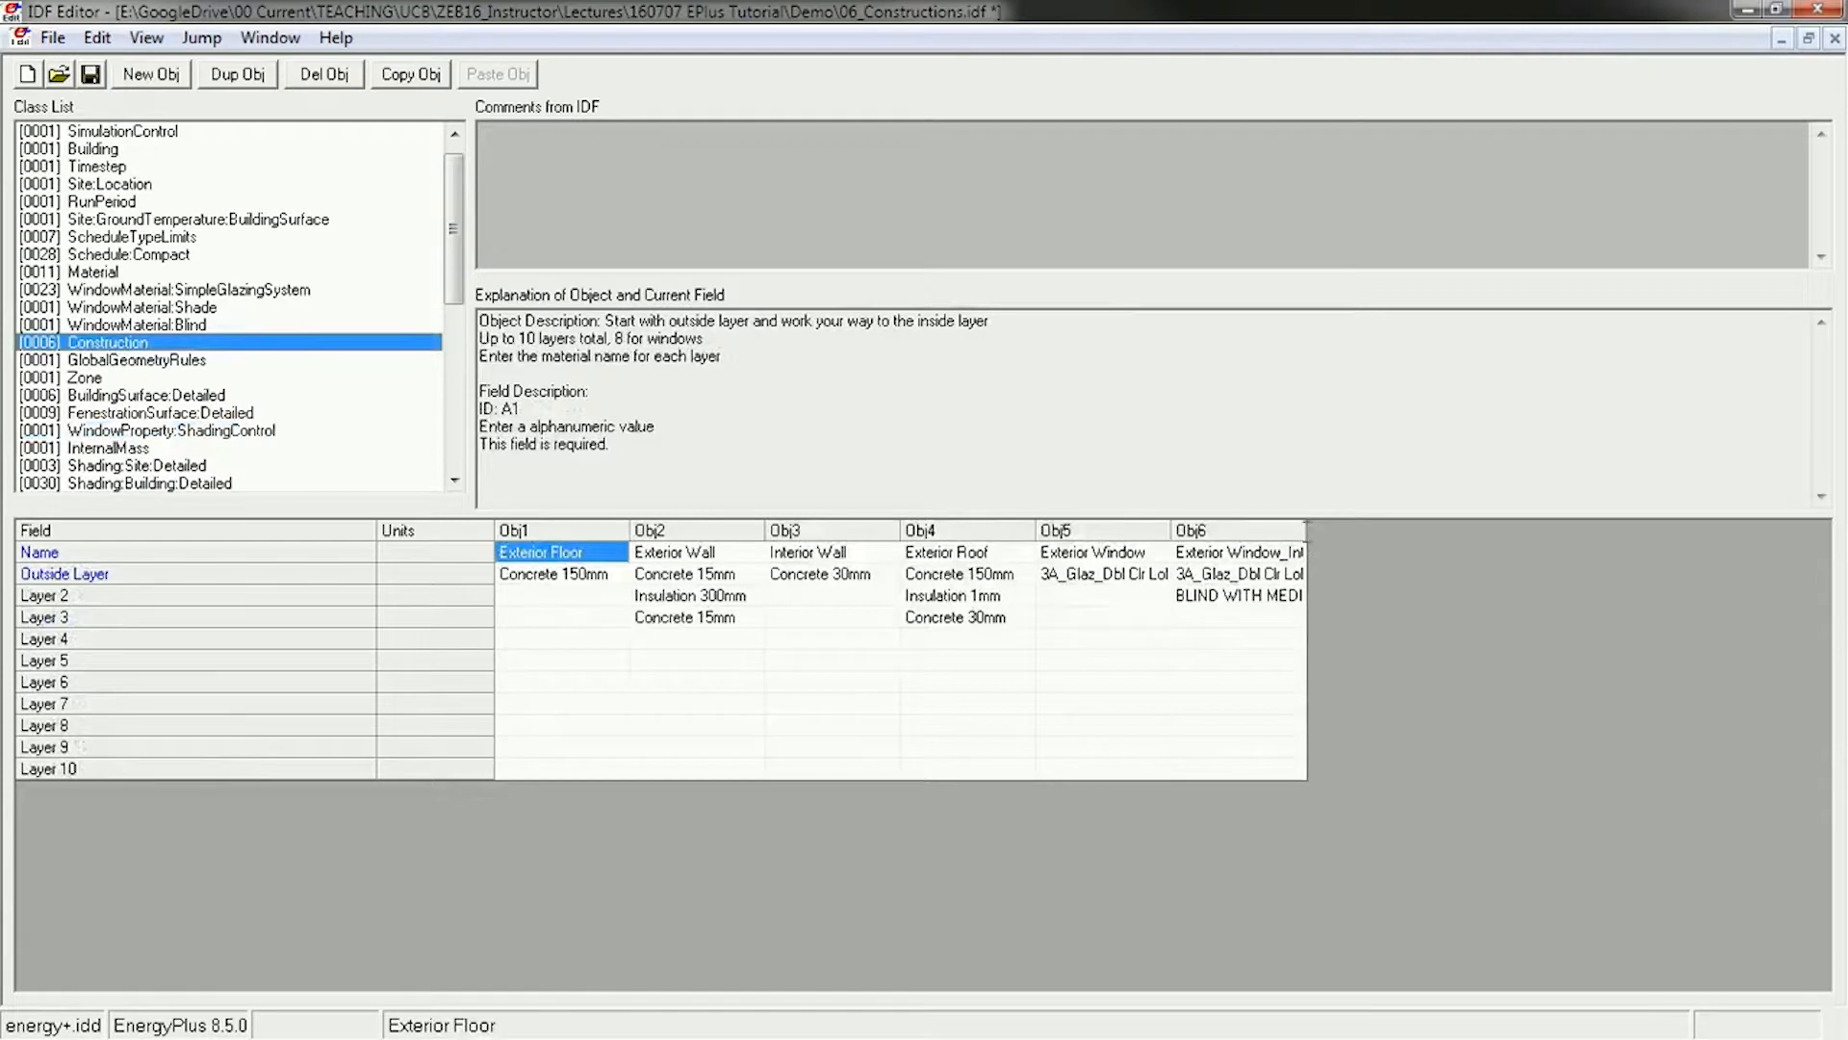
pyautogui.click(1311, 551)
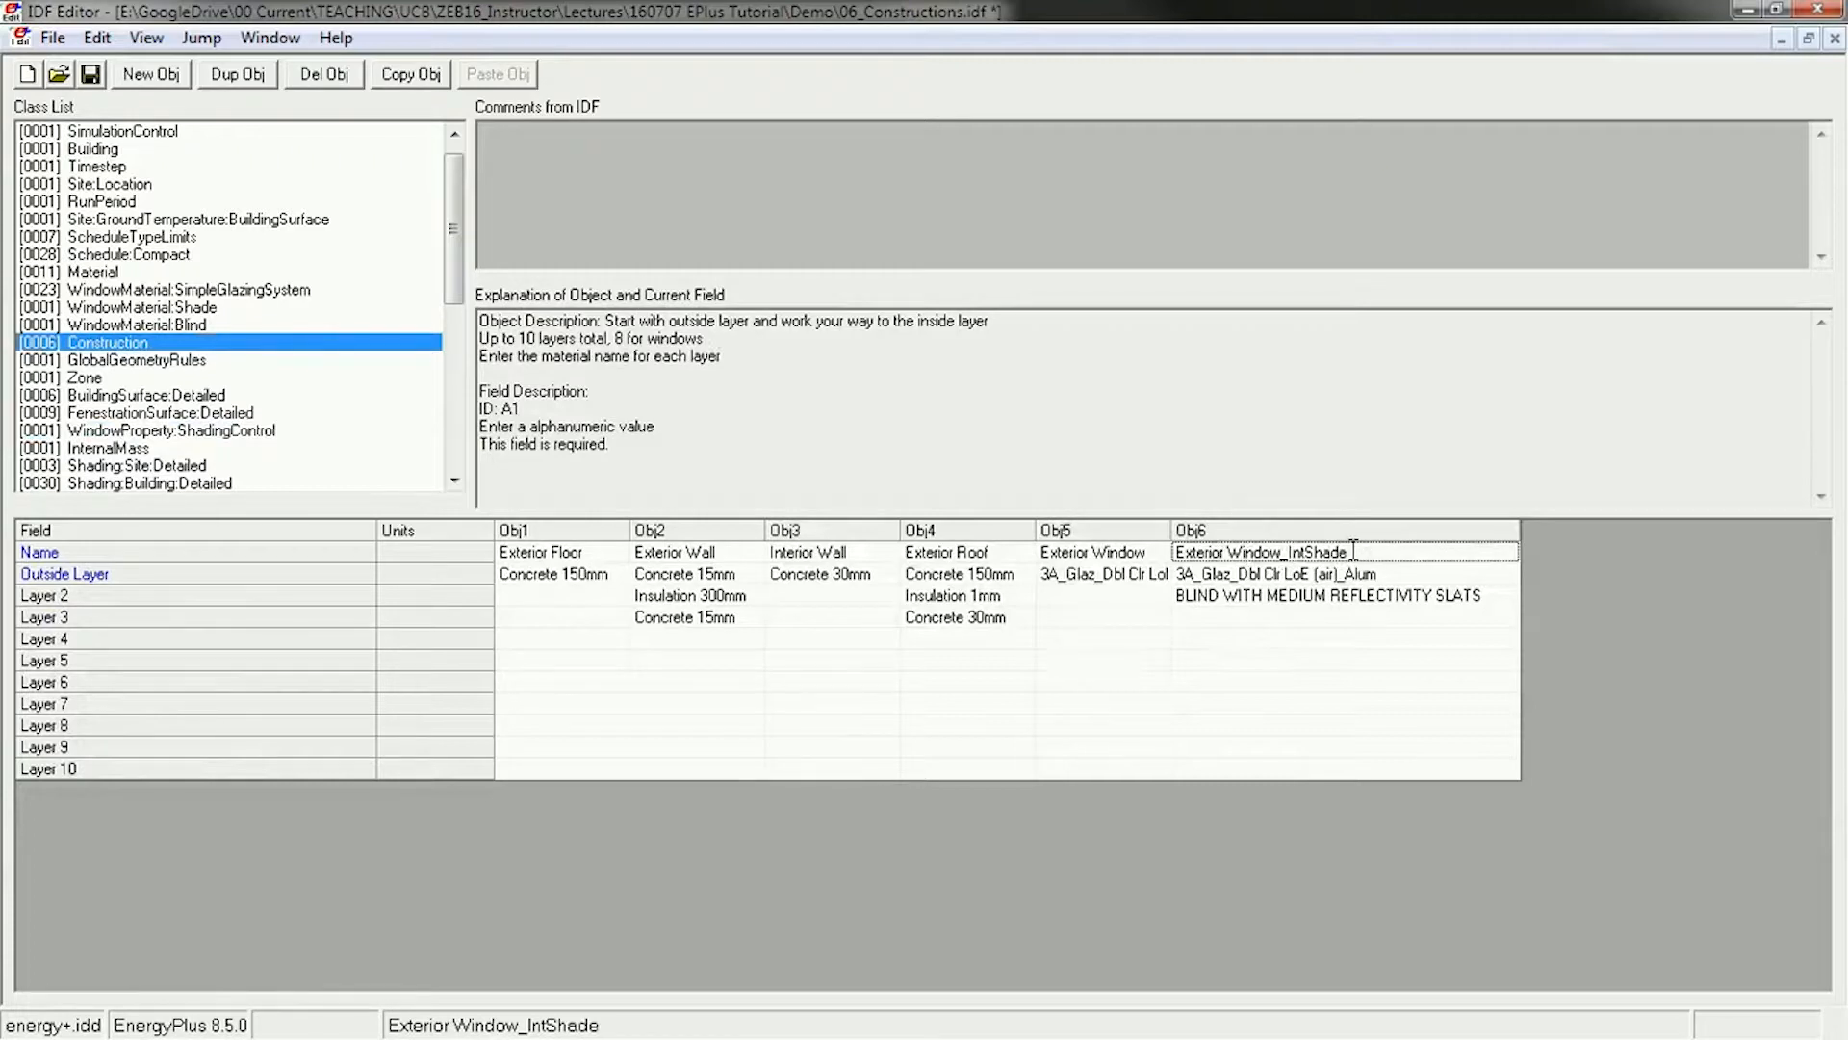
pyautogui.click(219, 431)
pyautogui.moveTo(632, 530); pyautogui.dragTo(770, 529)
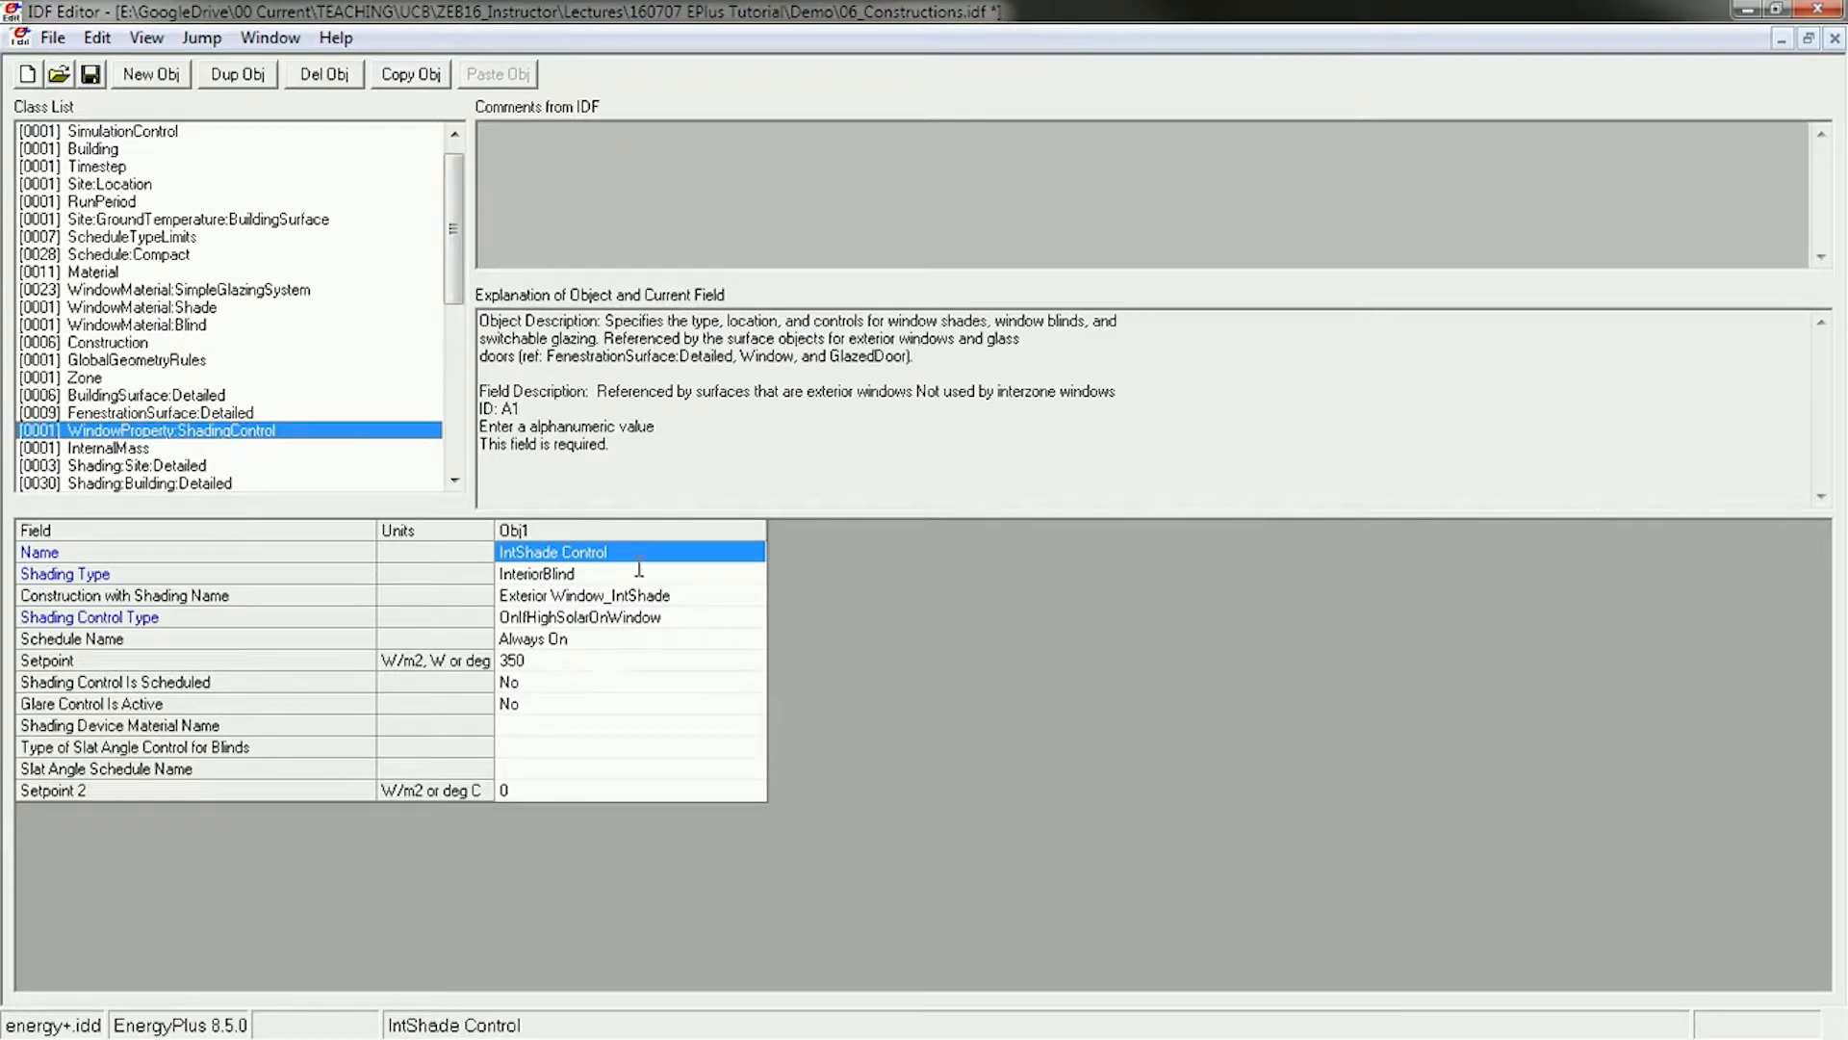
pyautogui.click(529, 661)
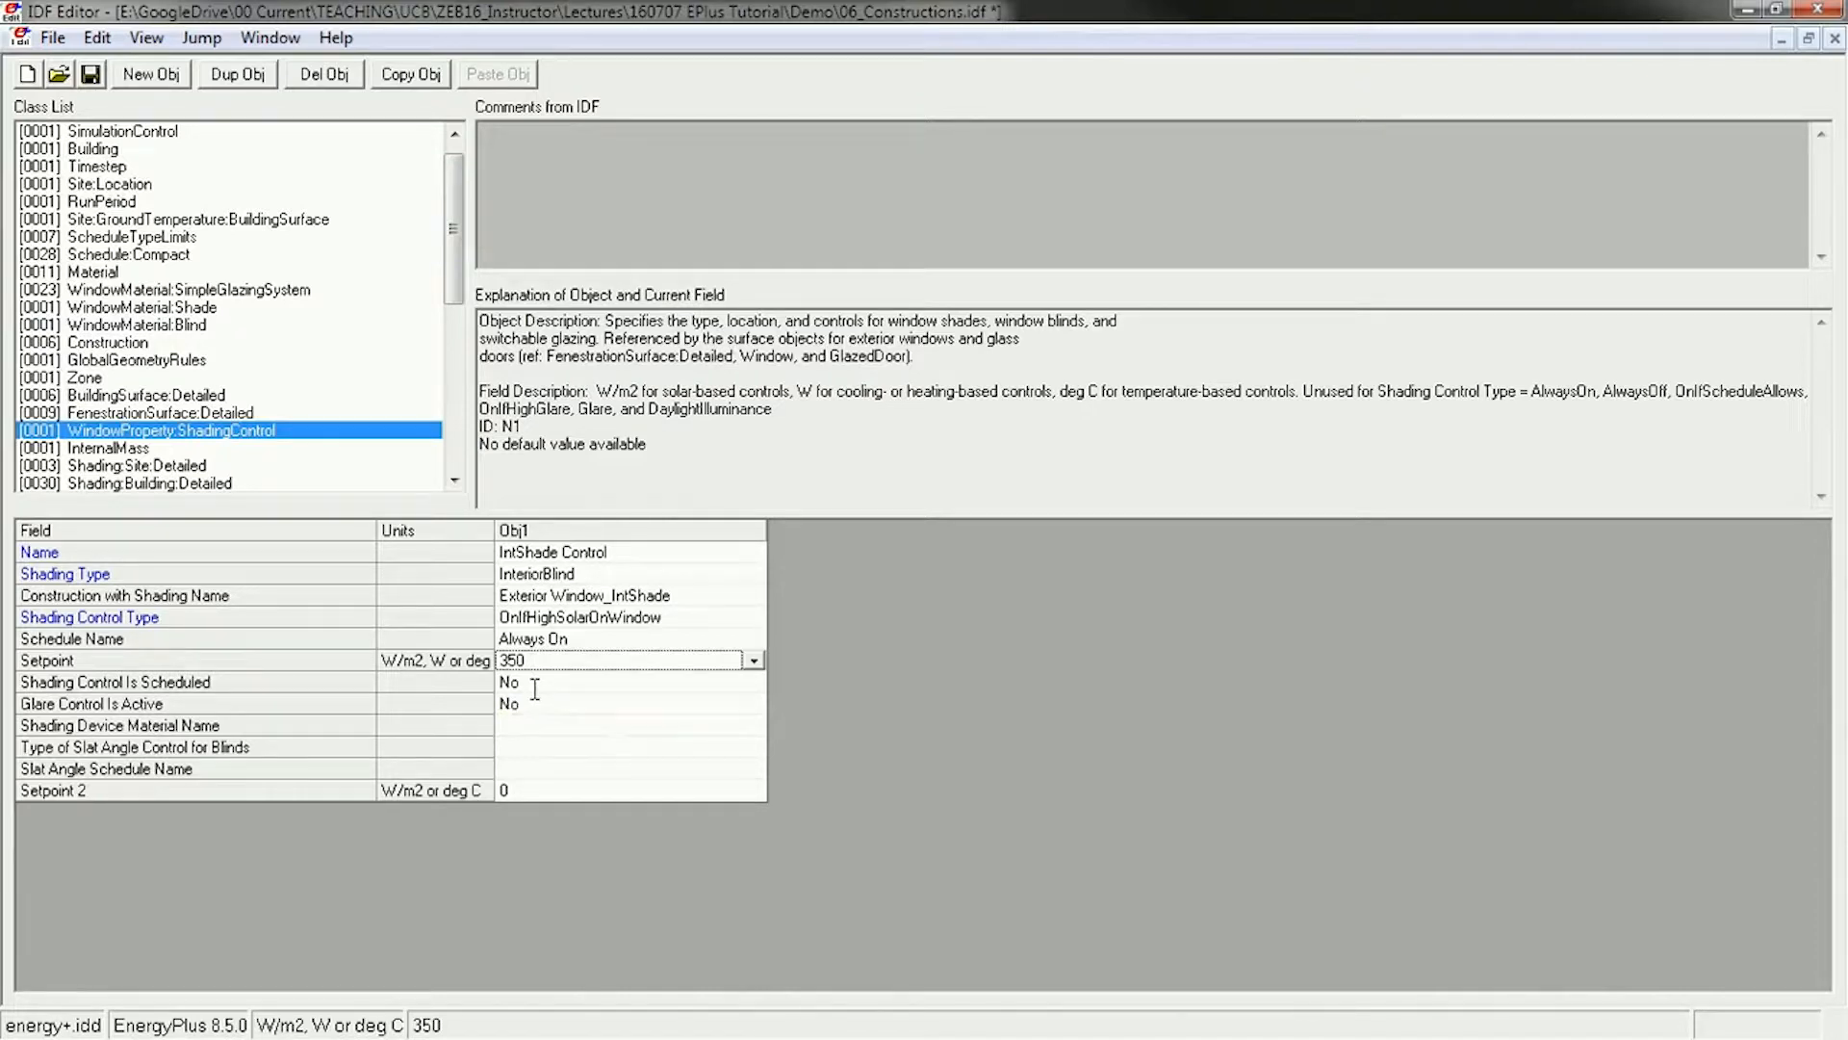
# Set the Schedule Name of IntShade Control to Always Off
pyautogui.click(592, 636)
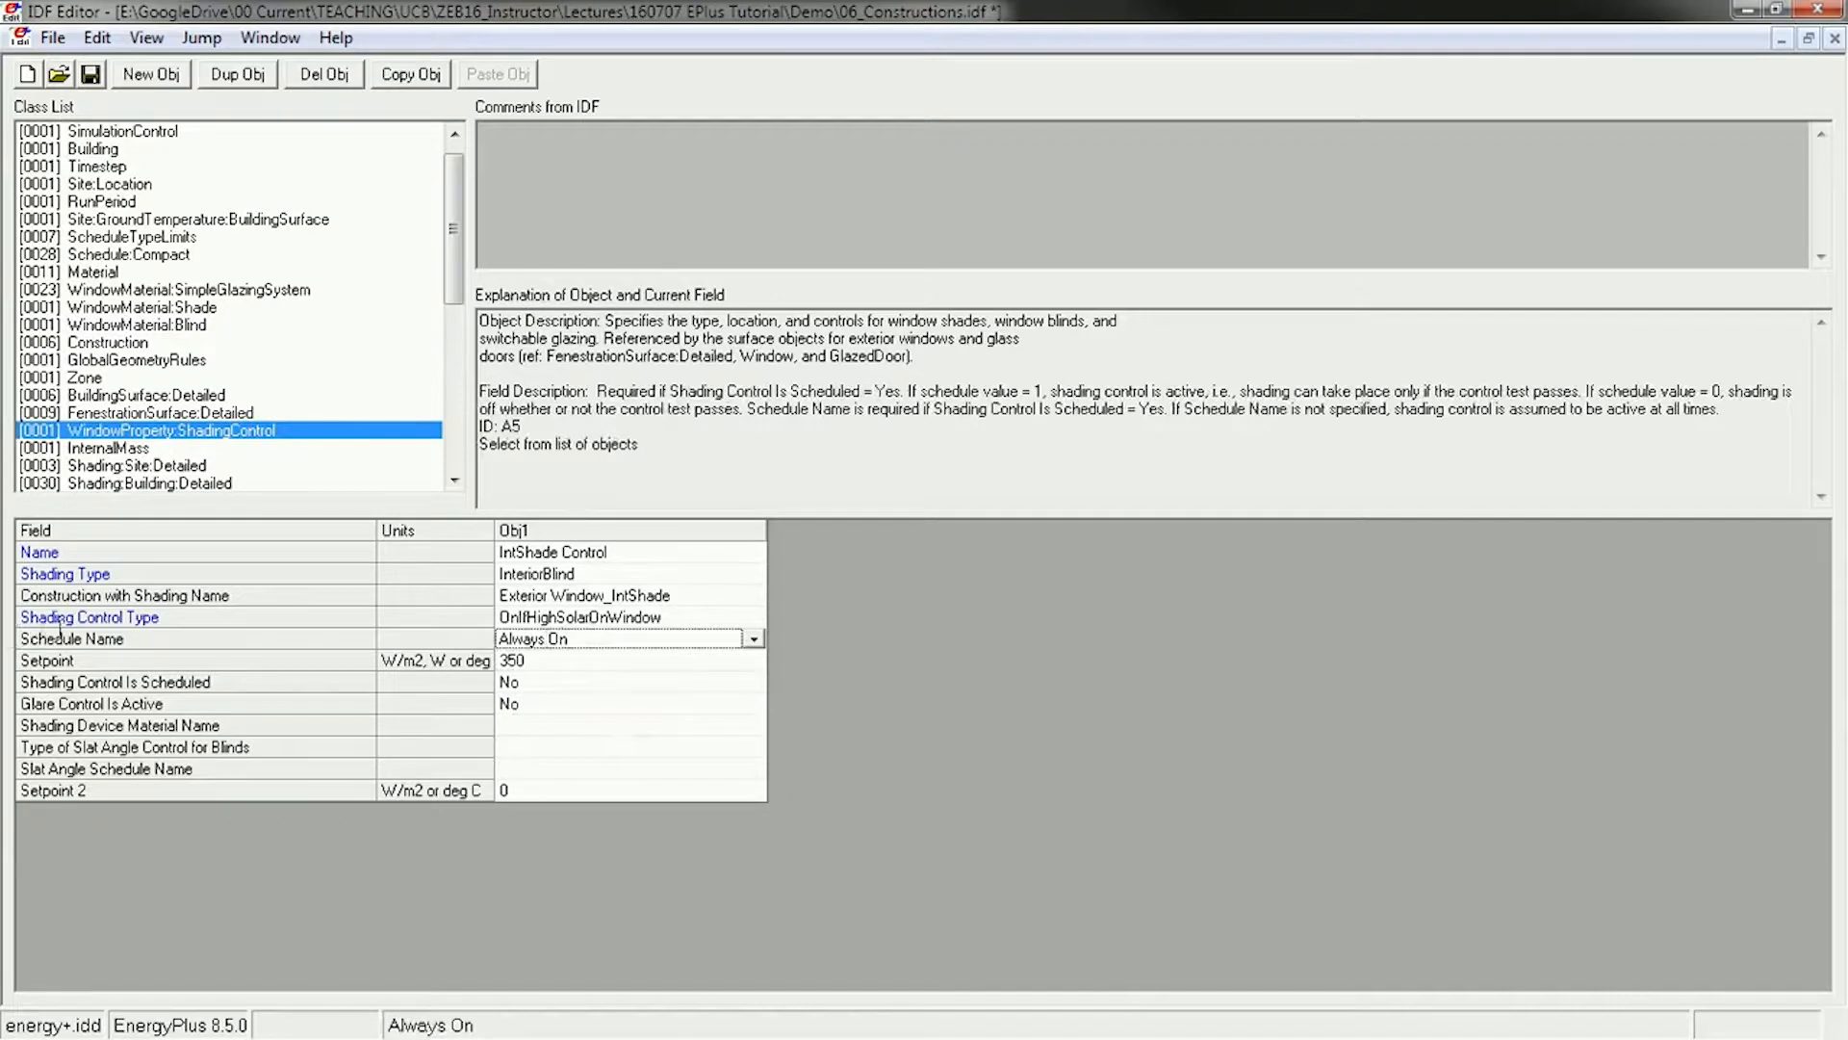
pyautogui.click(753, 638)
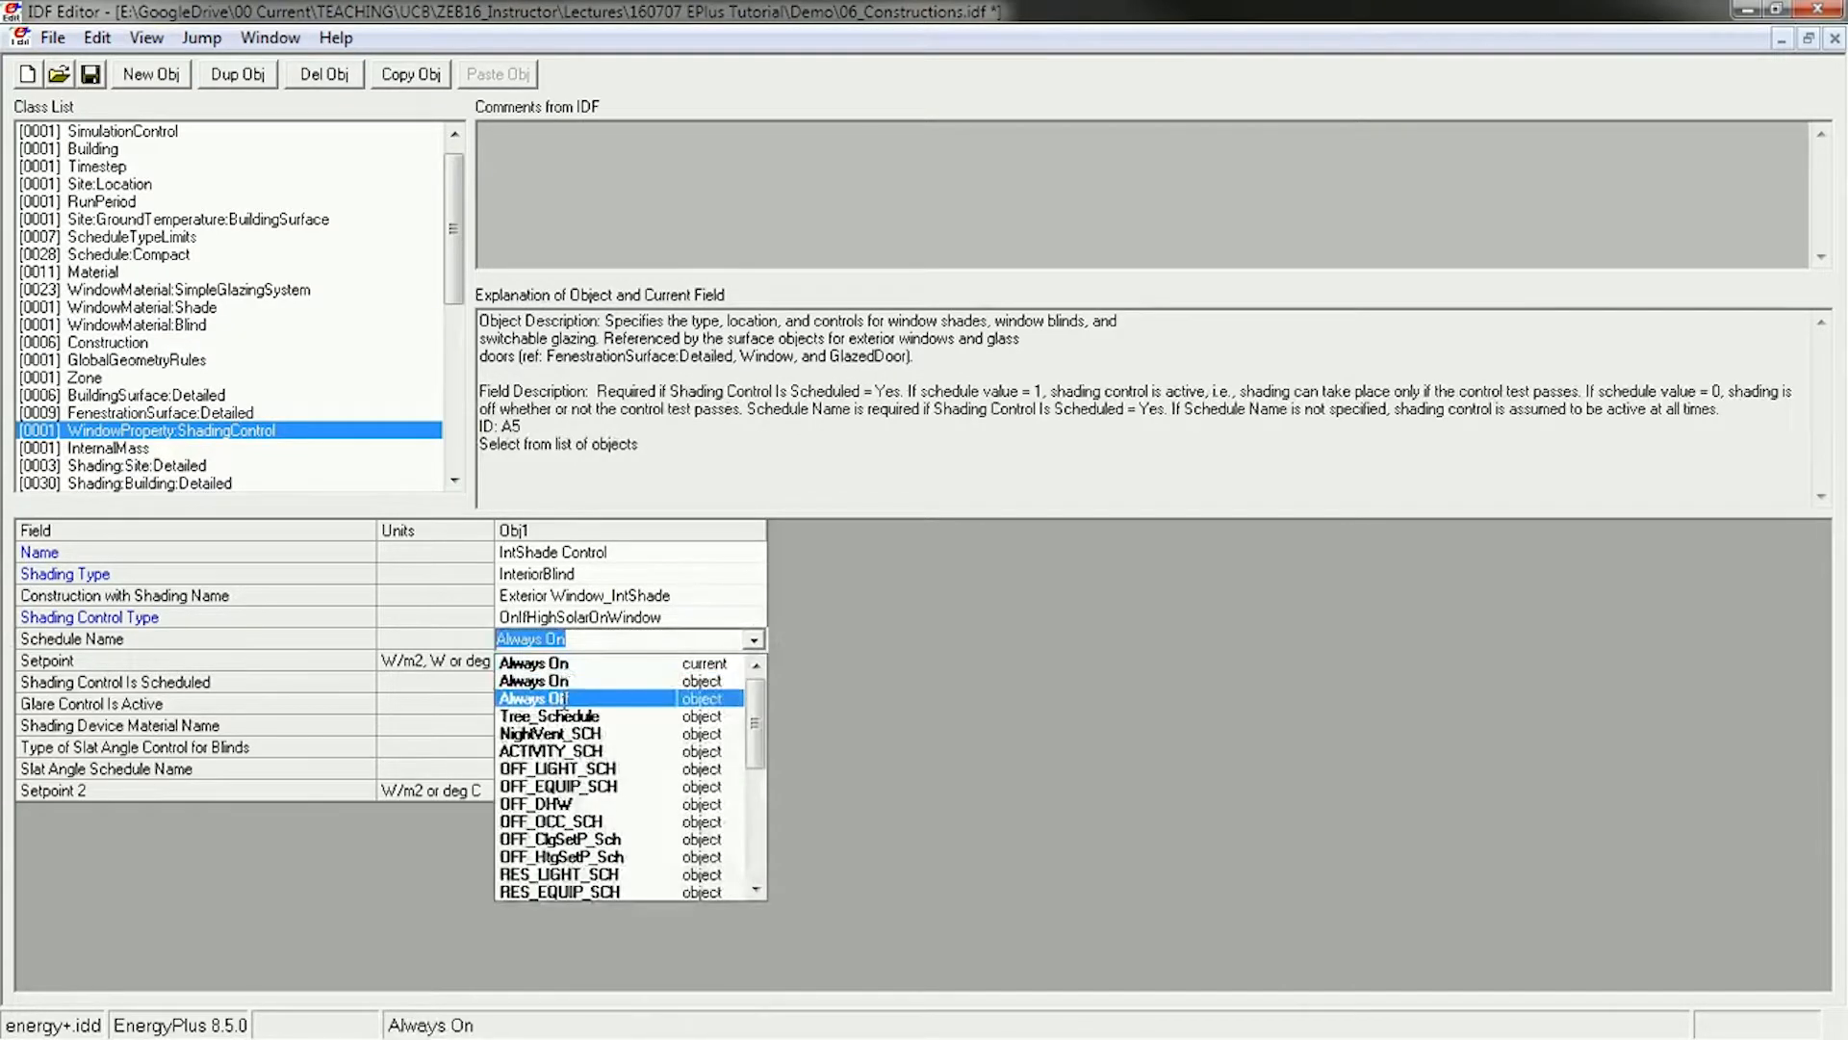
pyautogui.click(575, 698)
pyautogui.click(591, 685)
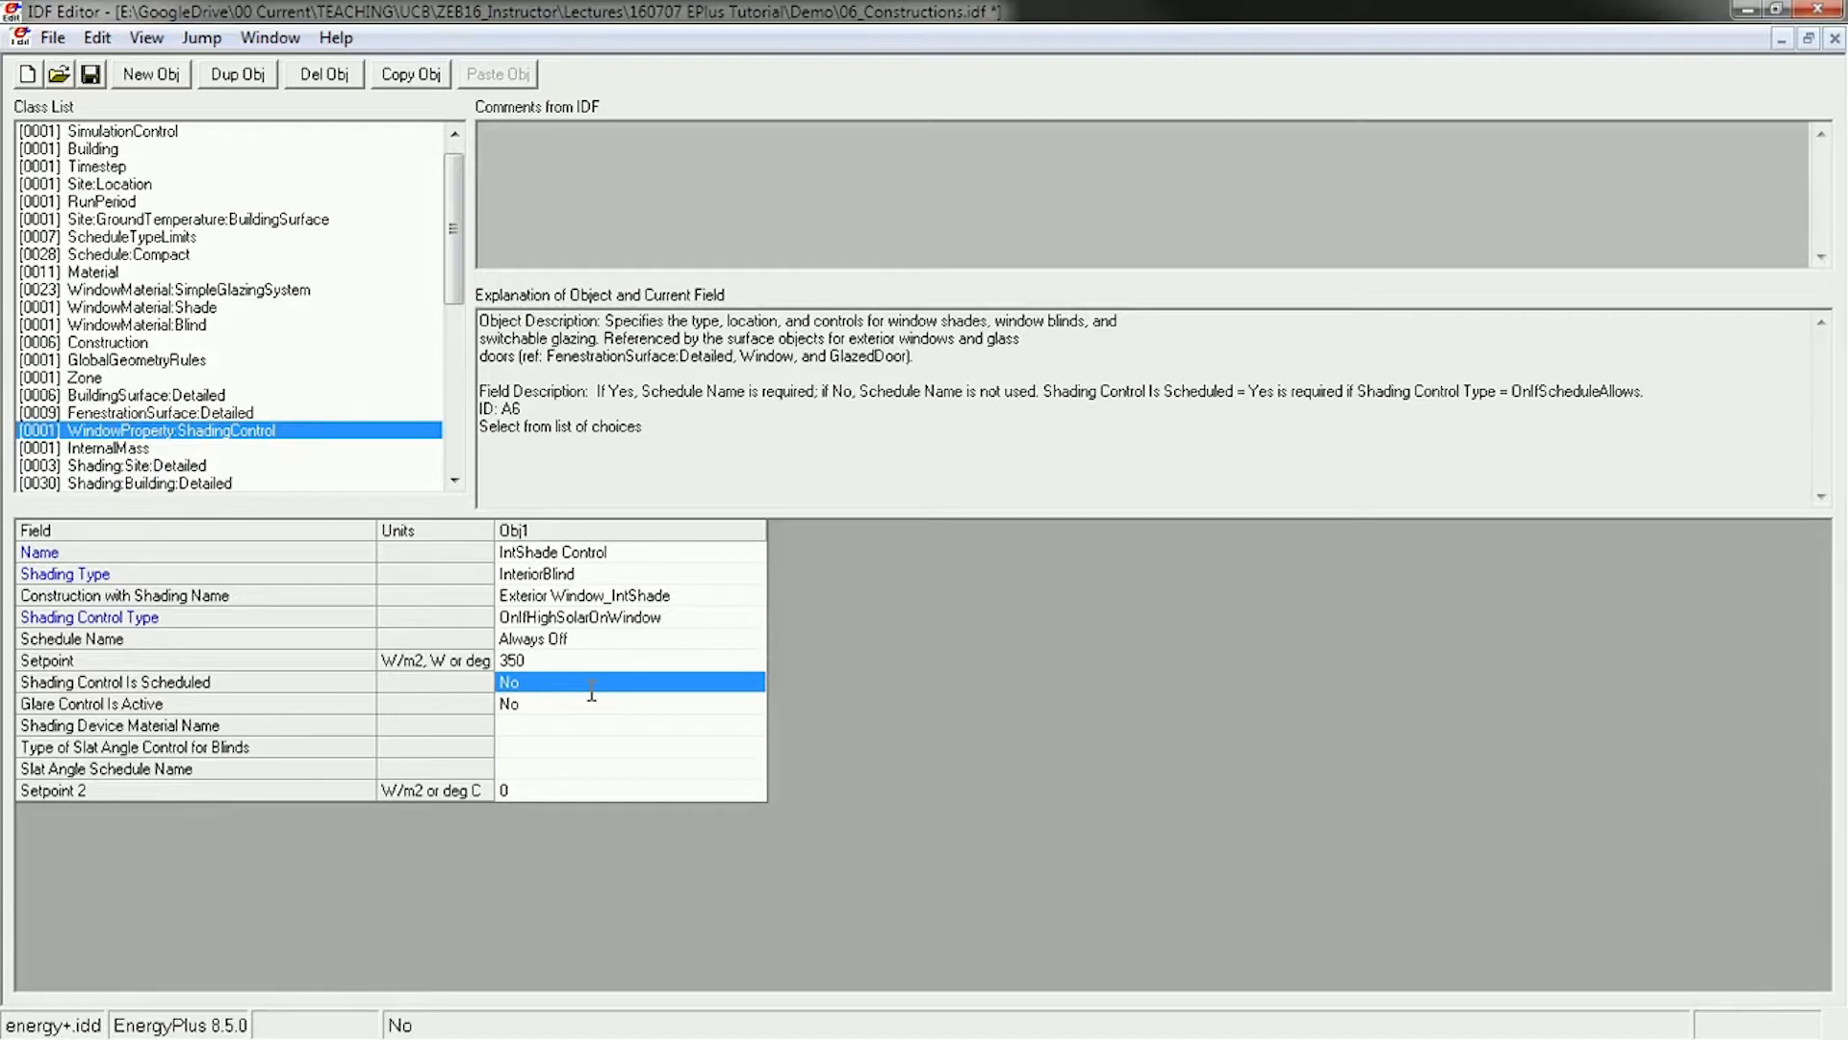
# Restore the Schedule Name of IntShade Control to Always On
pyautogui.click(572, 638)
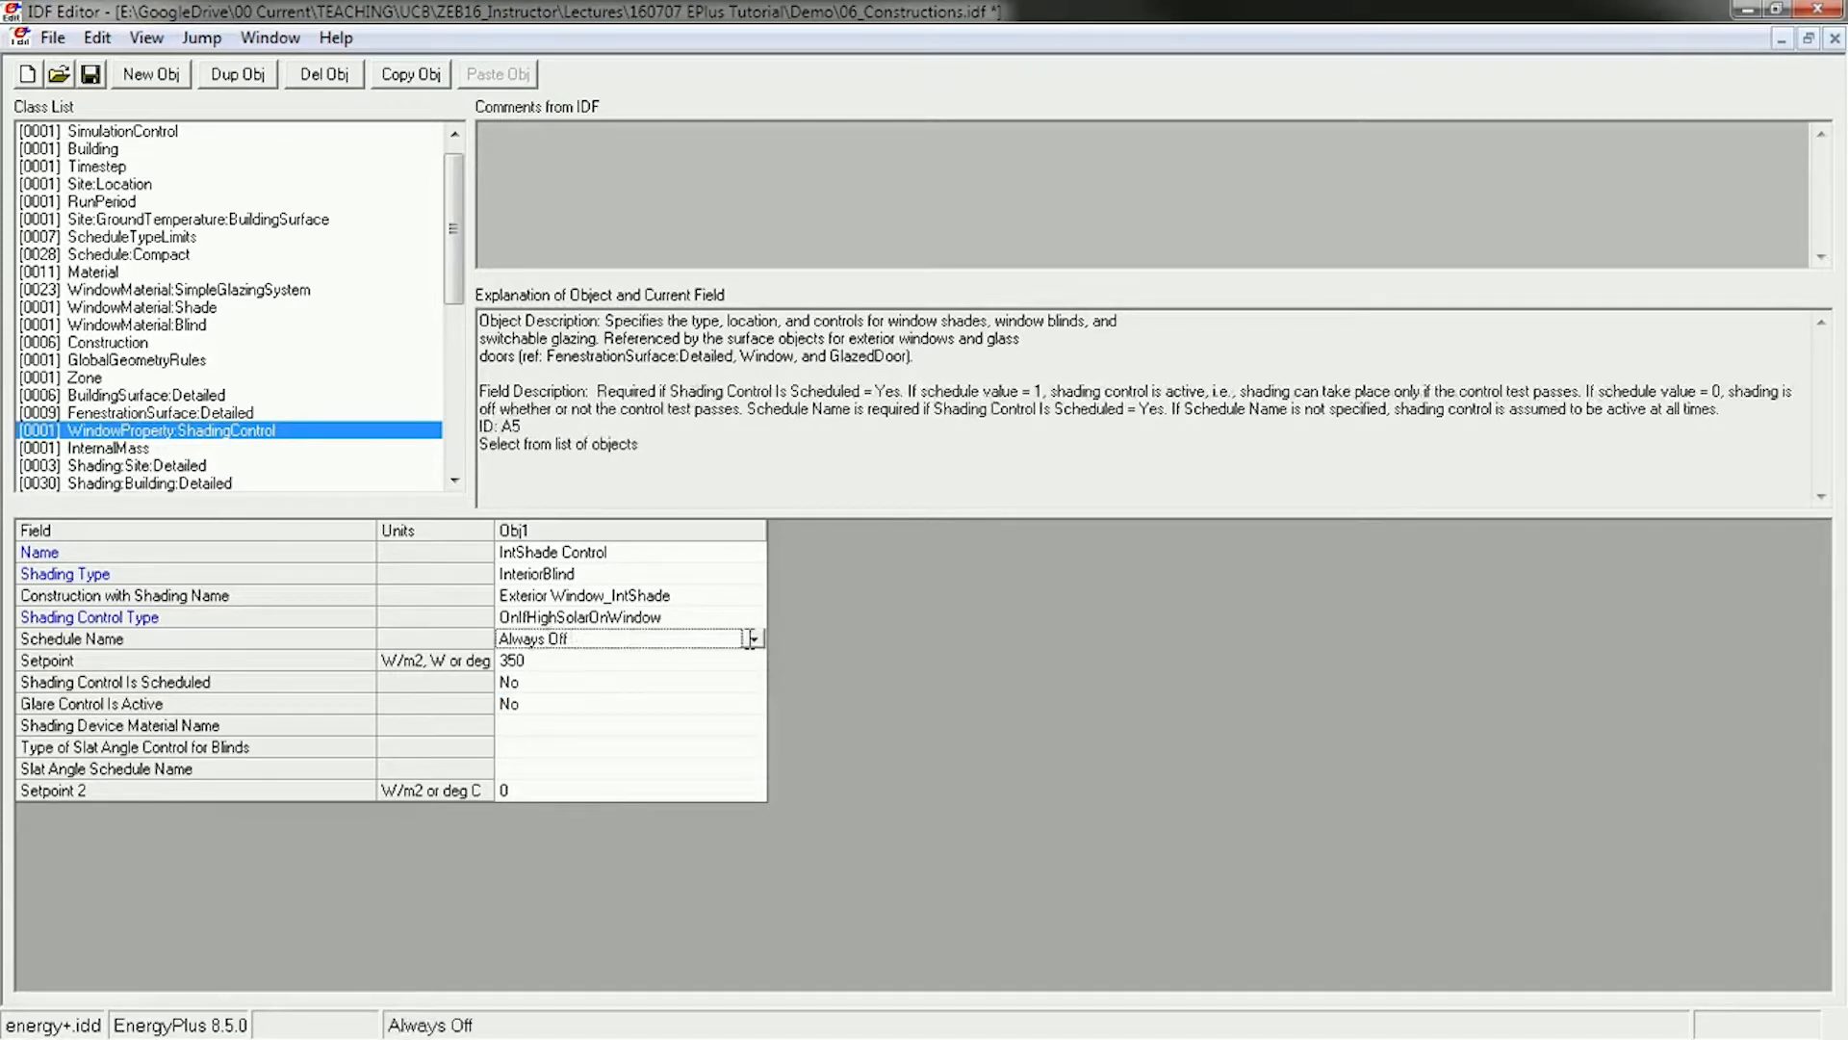
pyautogui.click(754, 639)
pyautogui.click(616, 681)
pyautogui.click(616, 681)
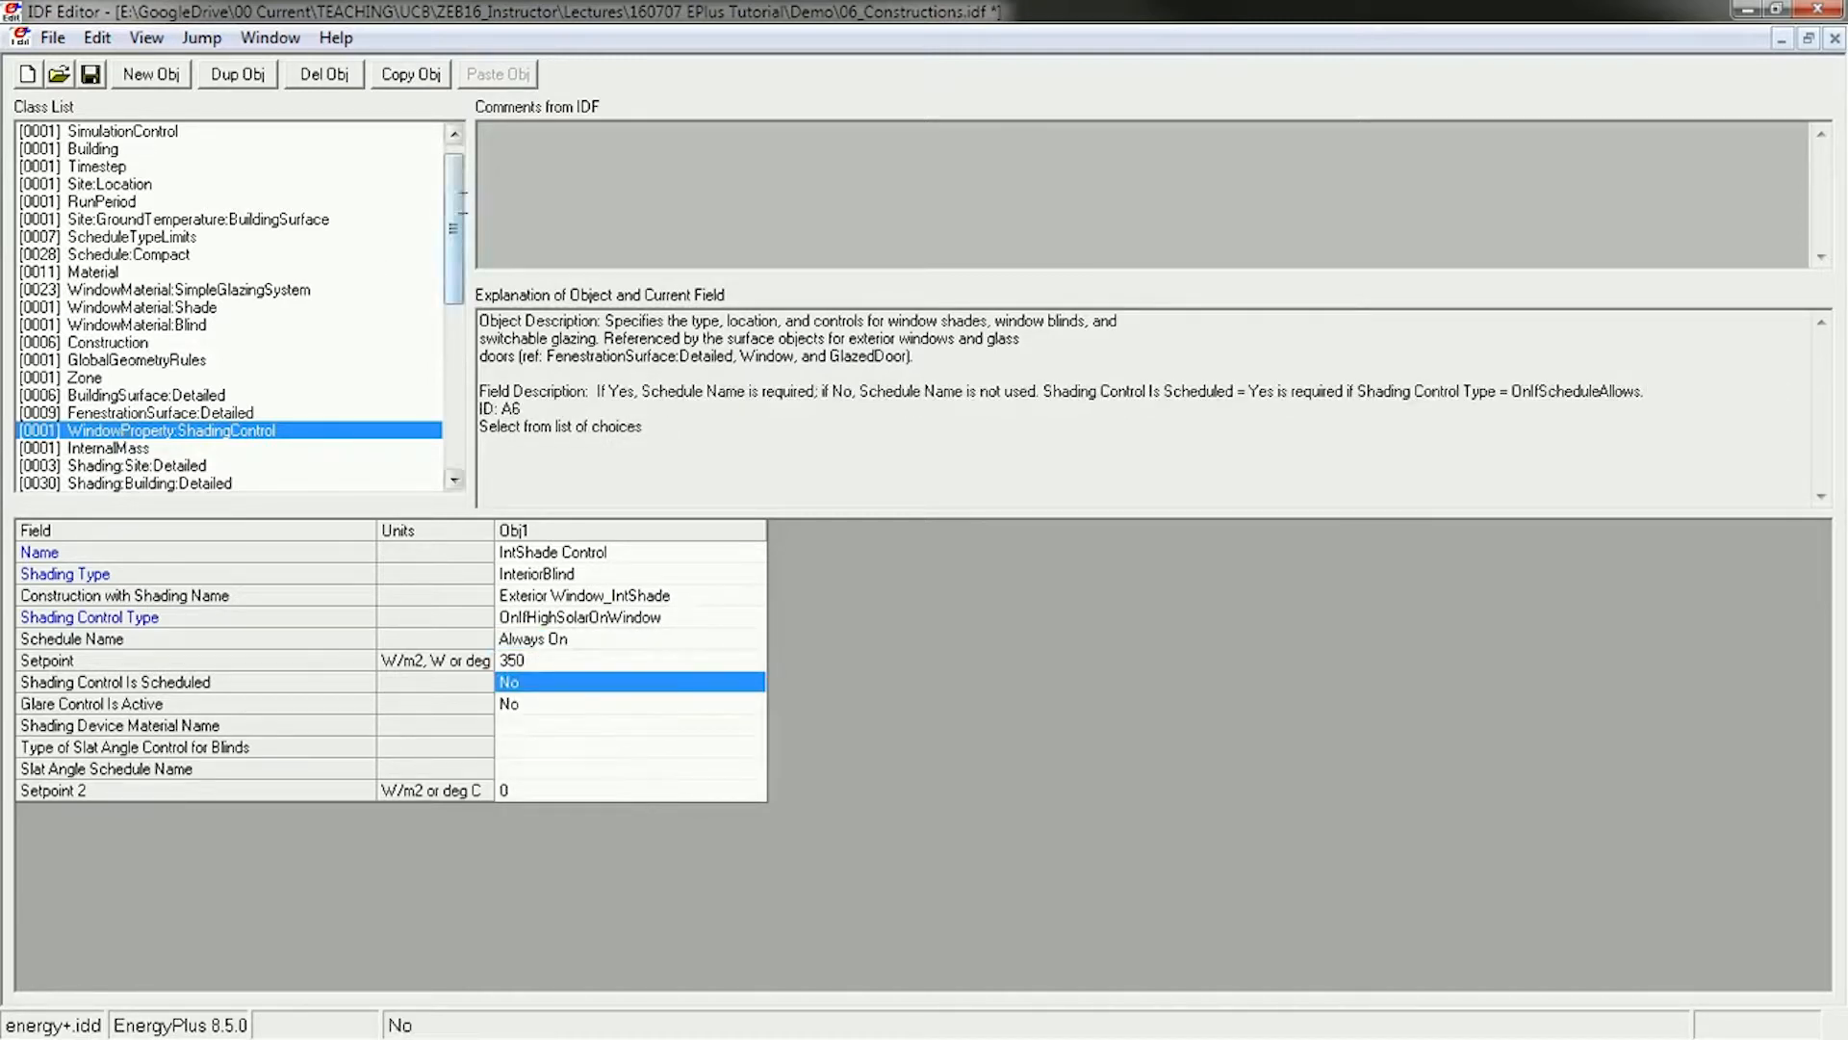
# Open the FenestrationSurface:Detailed class and examine the window objects Obj1 to Obj6 one by one
pyautogui.moveTo(461, 200); pyautogui.dragTo(458, 218)
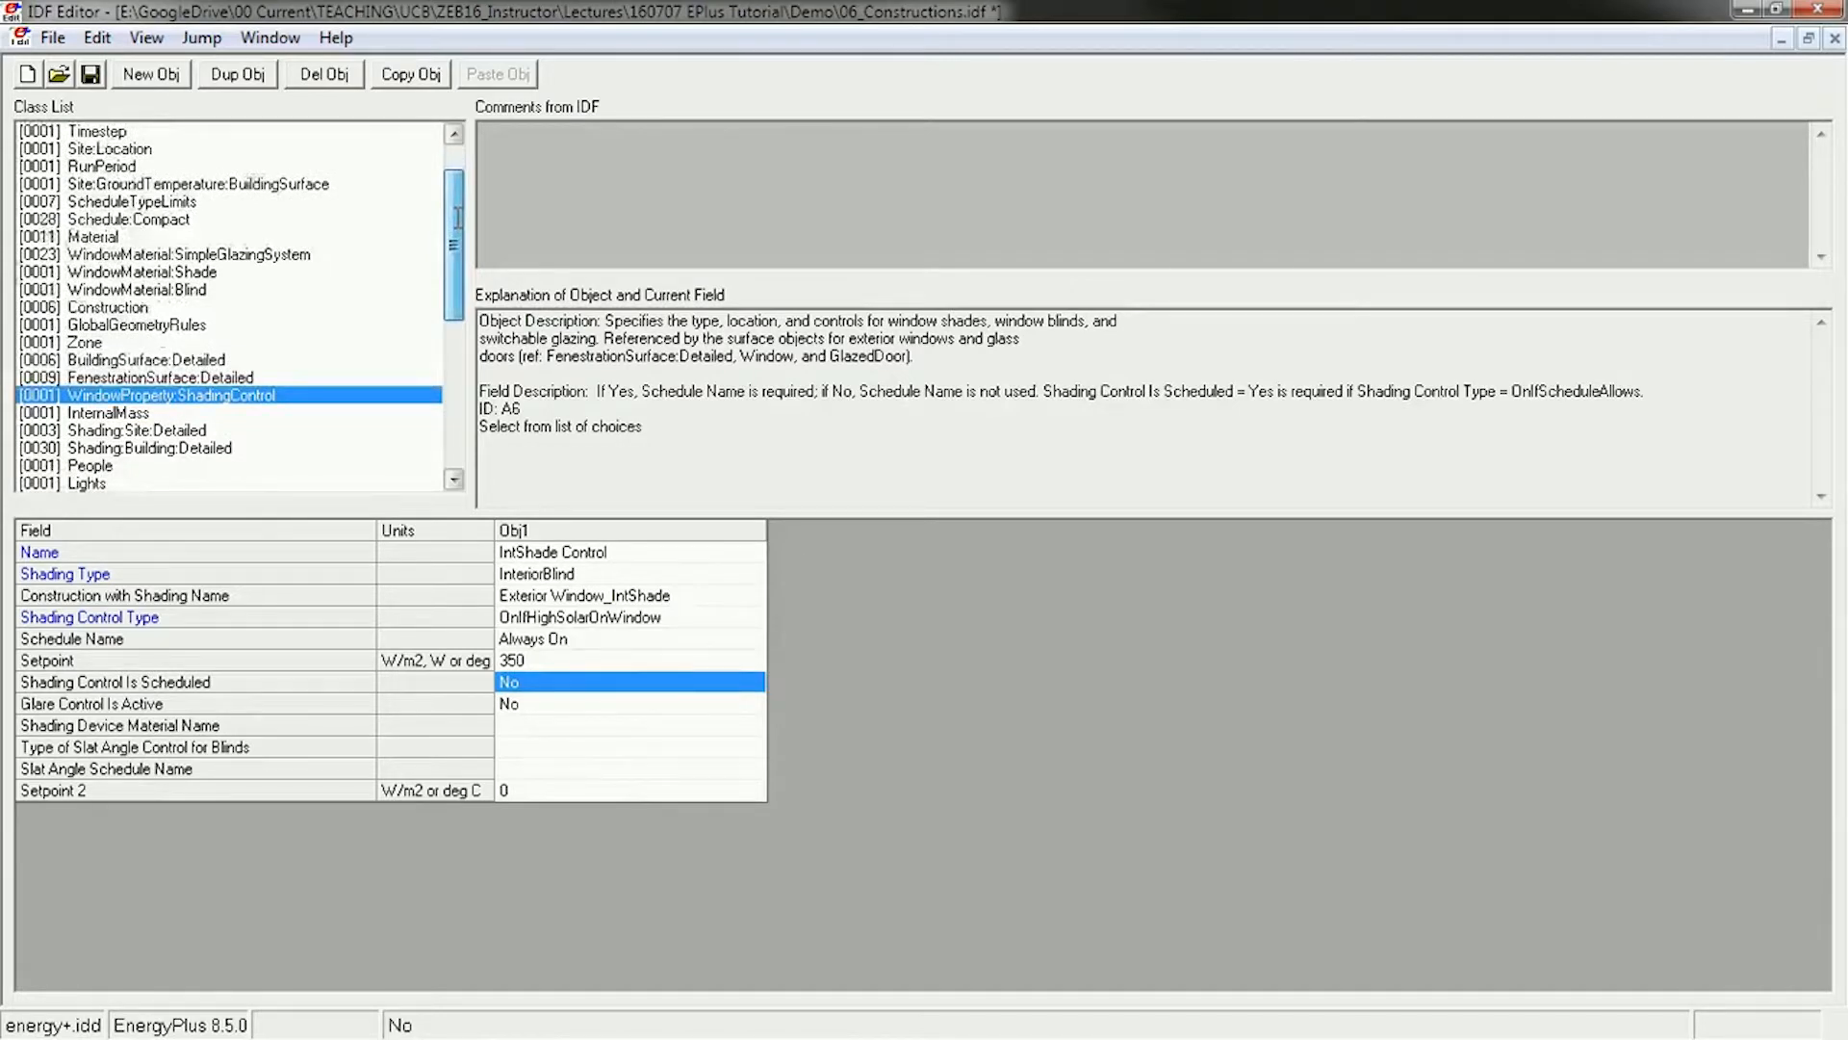
pyautogui.moveTo(458, 236); pyautogui.dragTo(458, 275)
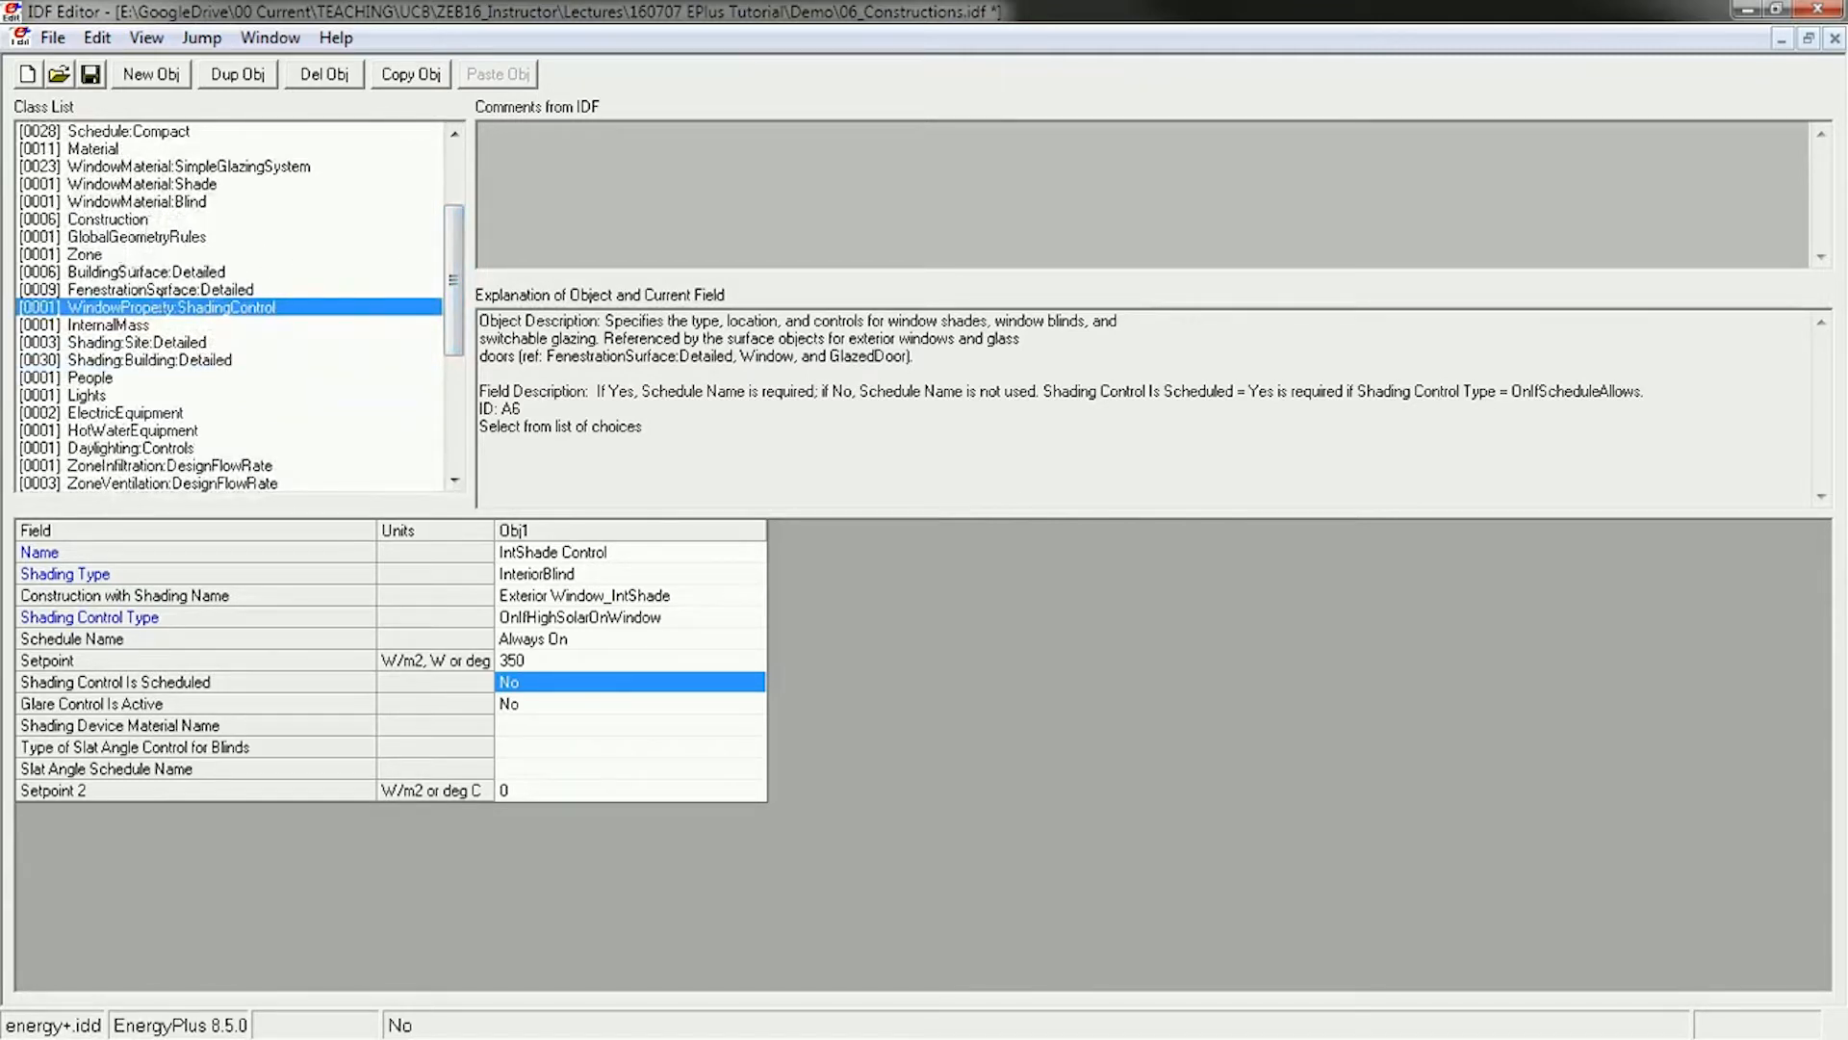
pyautogui.click(182, 289)
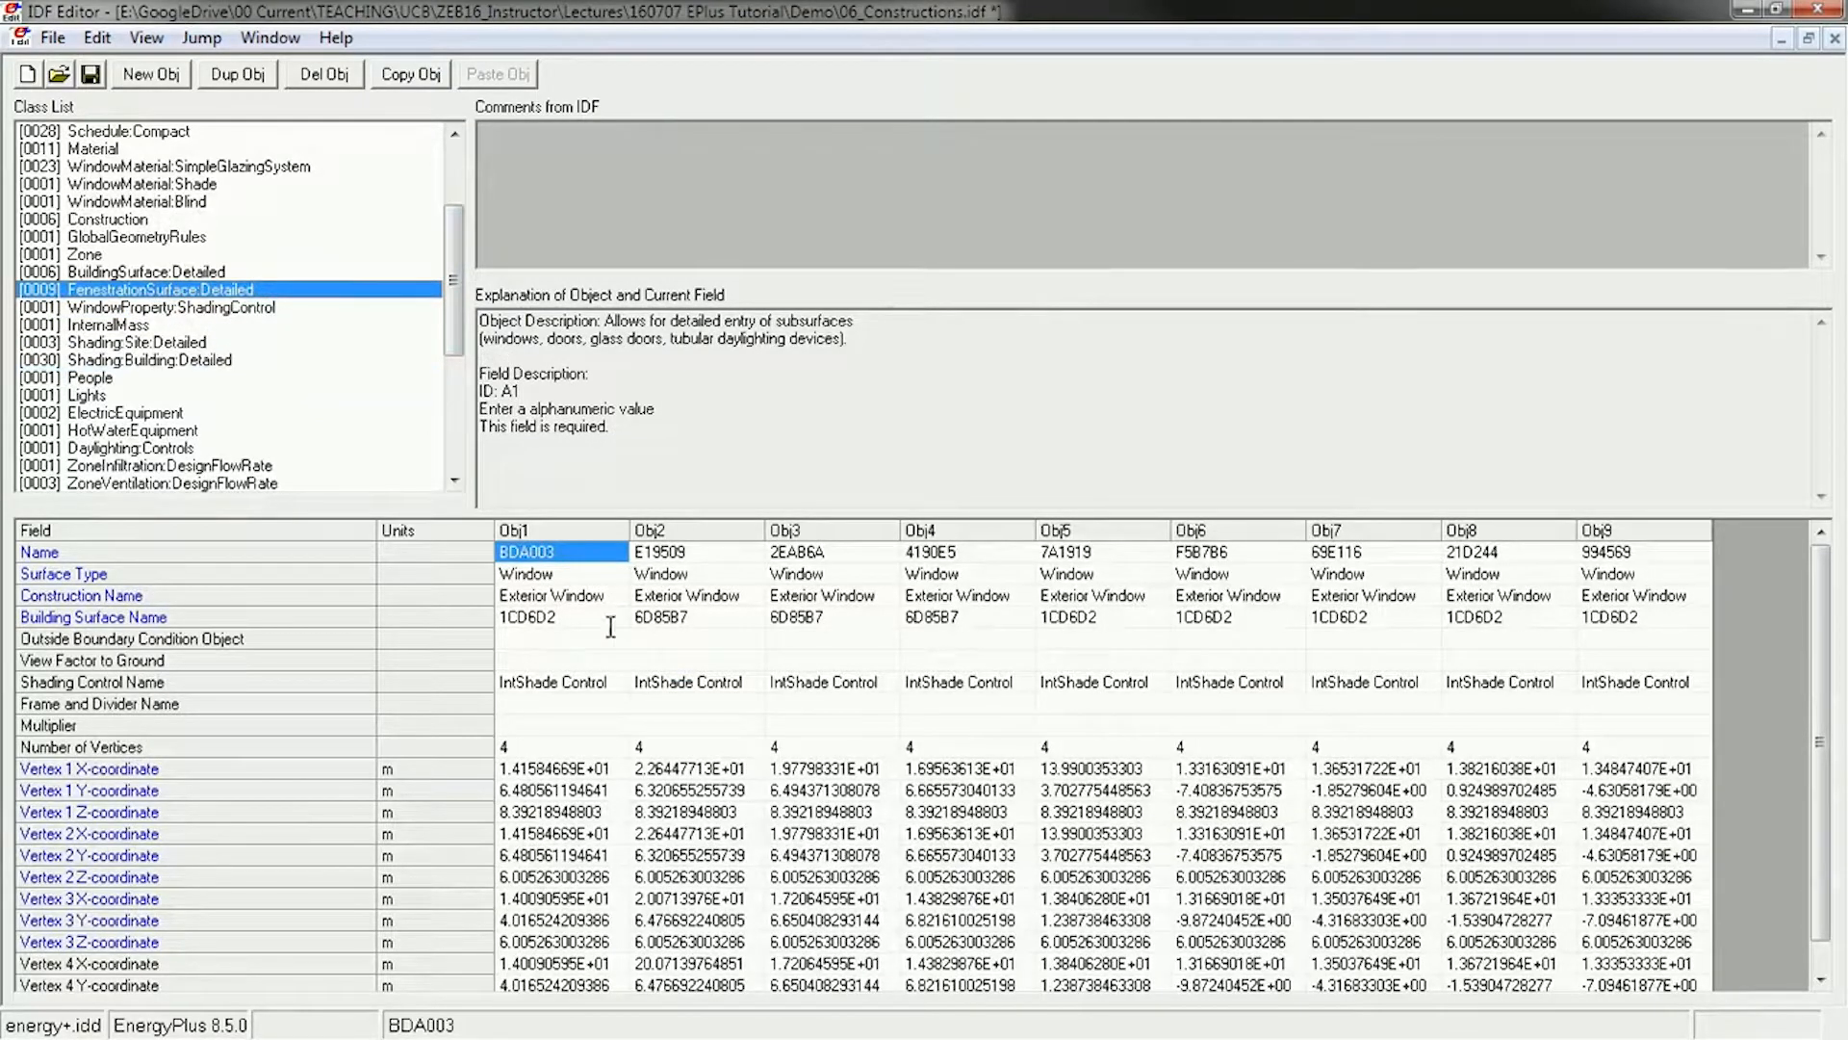
pyautogui.click(532, 530)
pyautogui.click(624, 528)
pyautogui.click(780, 529)
pyautogui.click(985, 531)
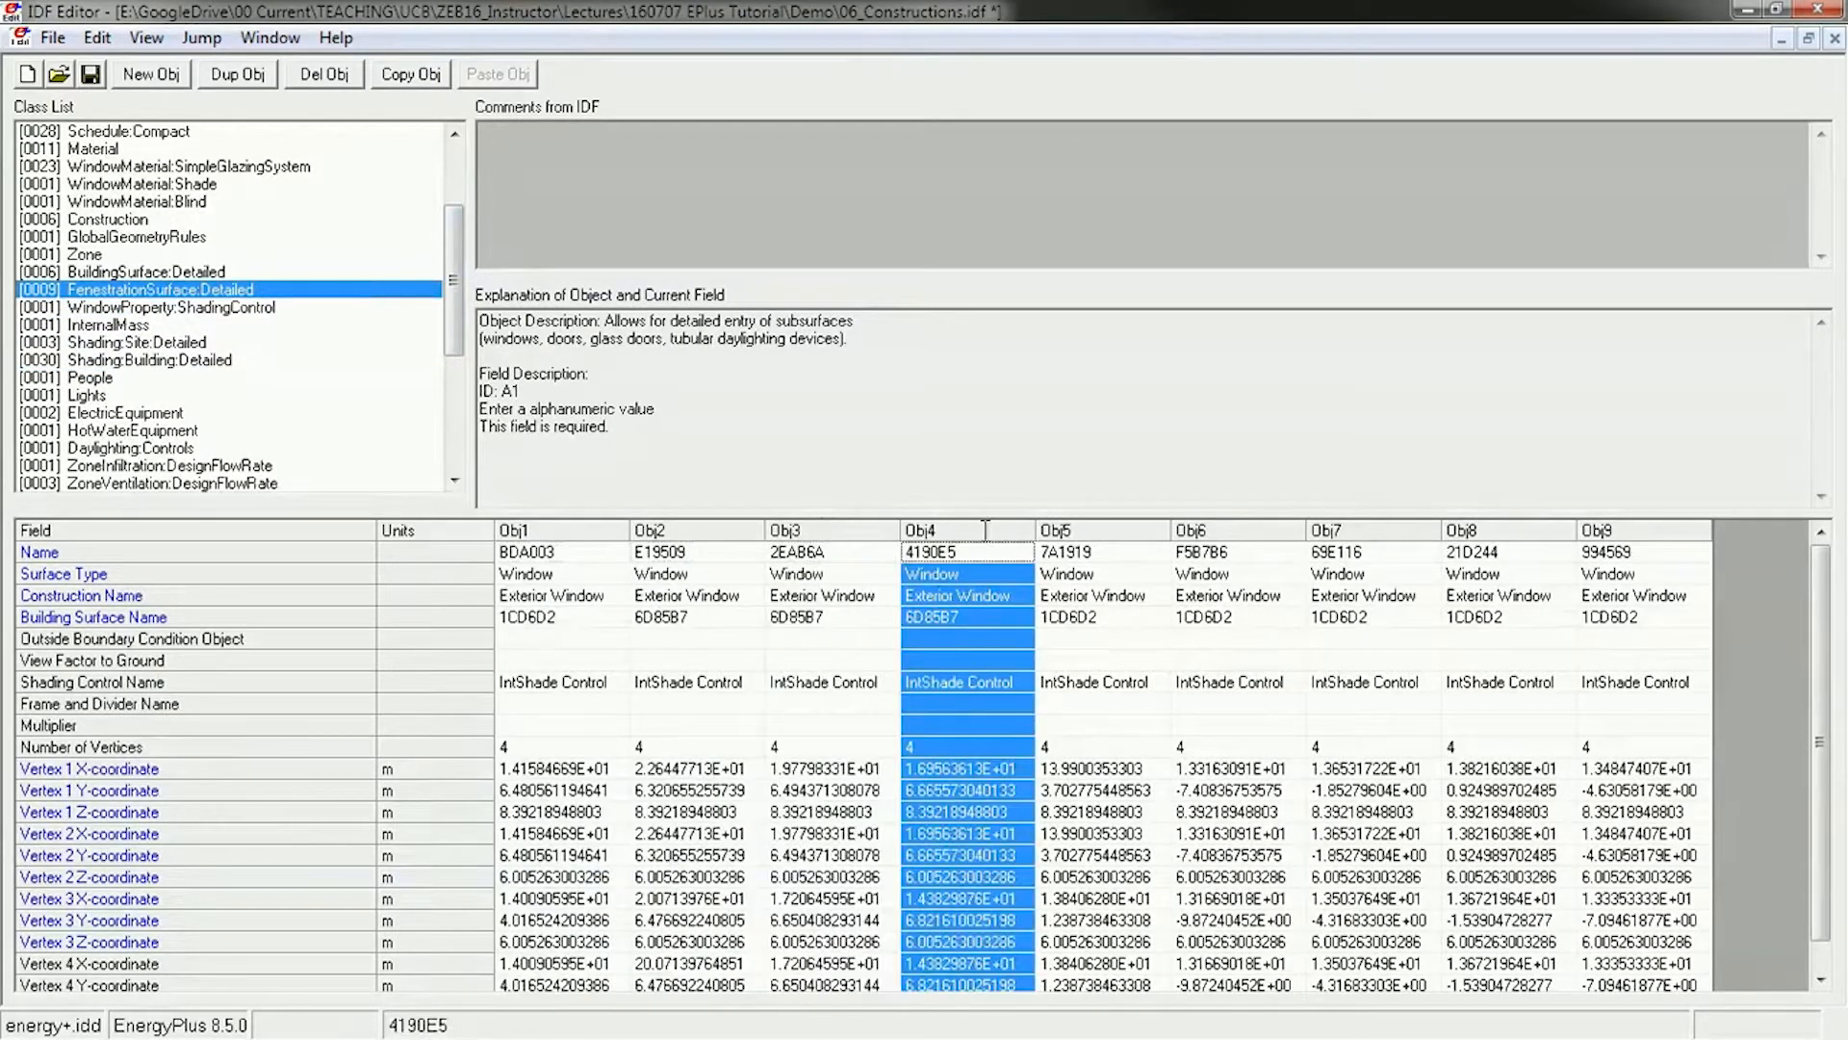
pyautogui.click(1081, 525)
pyautogui.click(1232, 530)
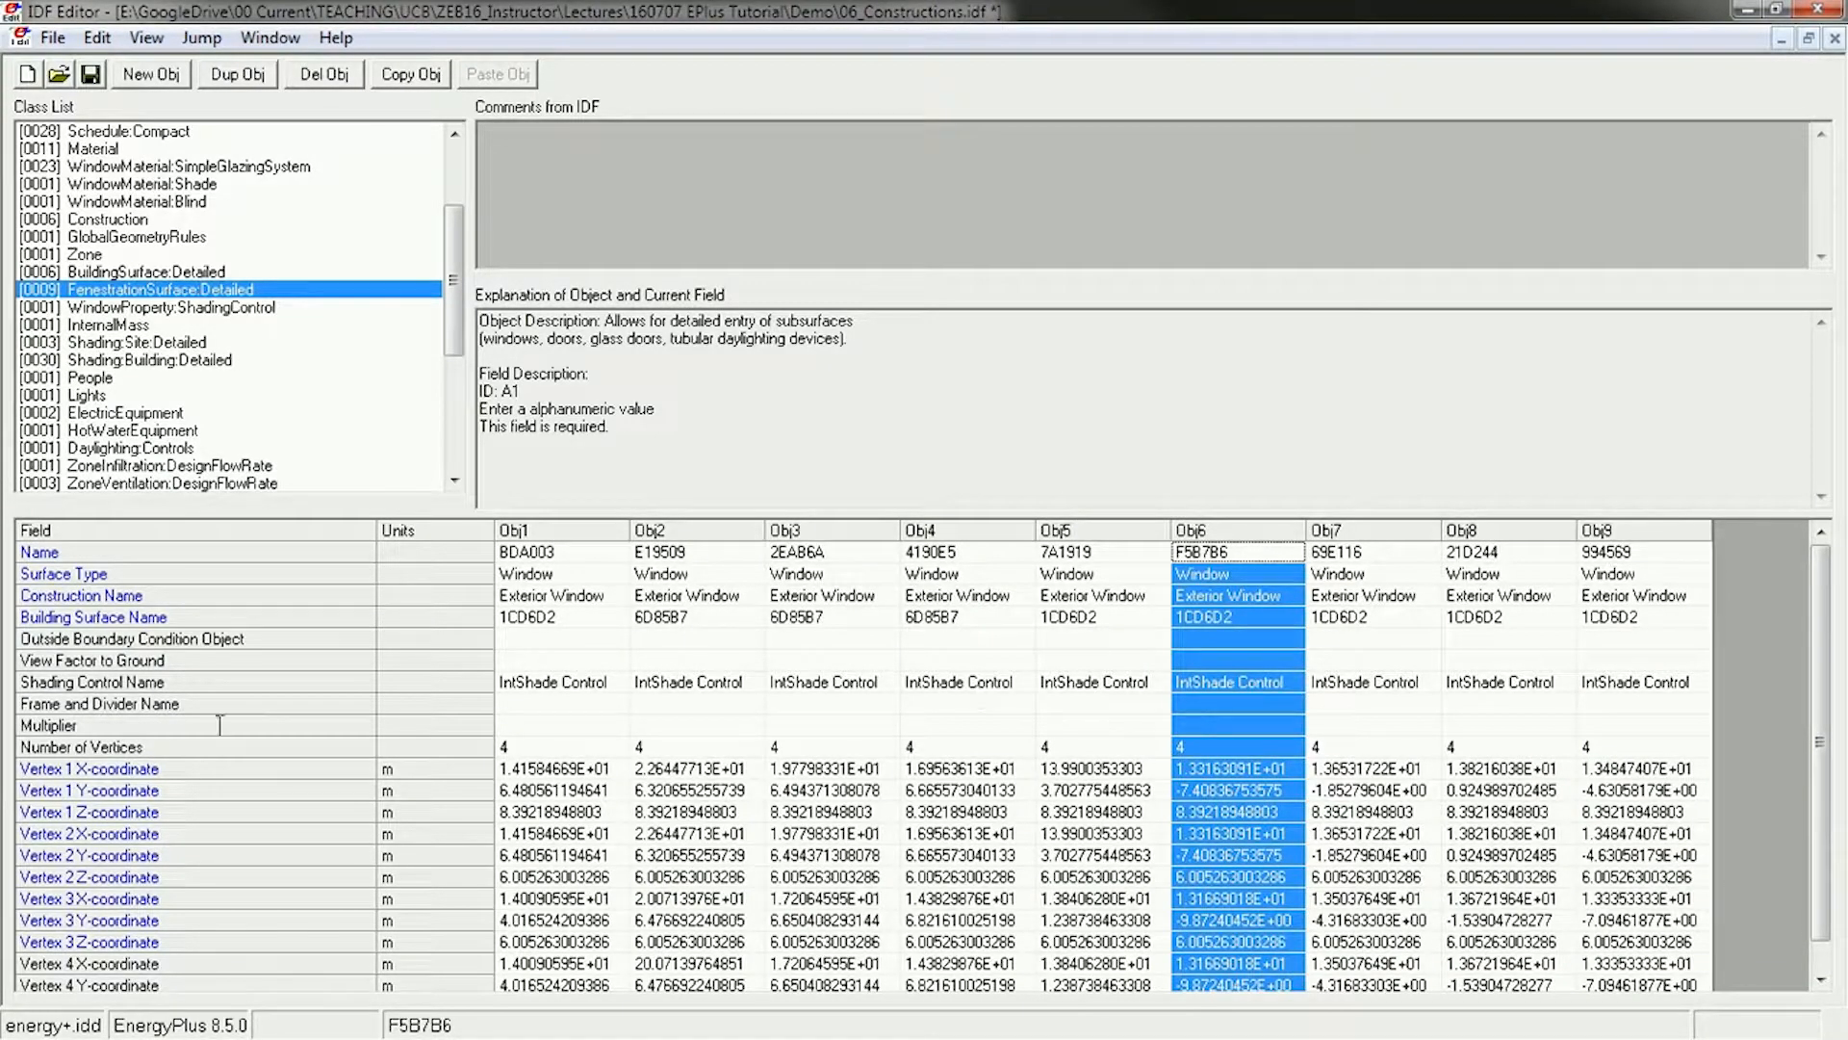
# Check the Shading Control Name assigned to all windows against the WindowProperty:ShadingControl class
pyautogui.click(41, 684)
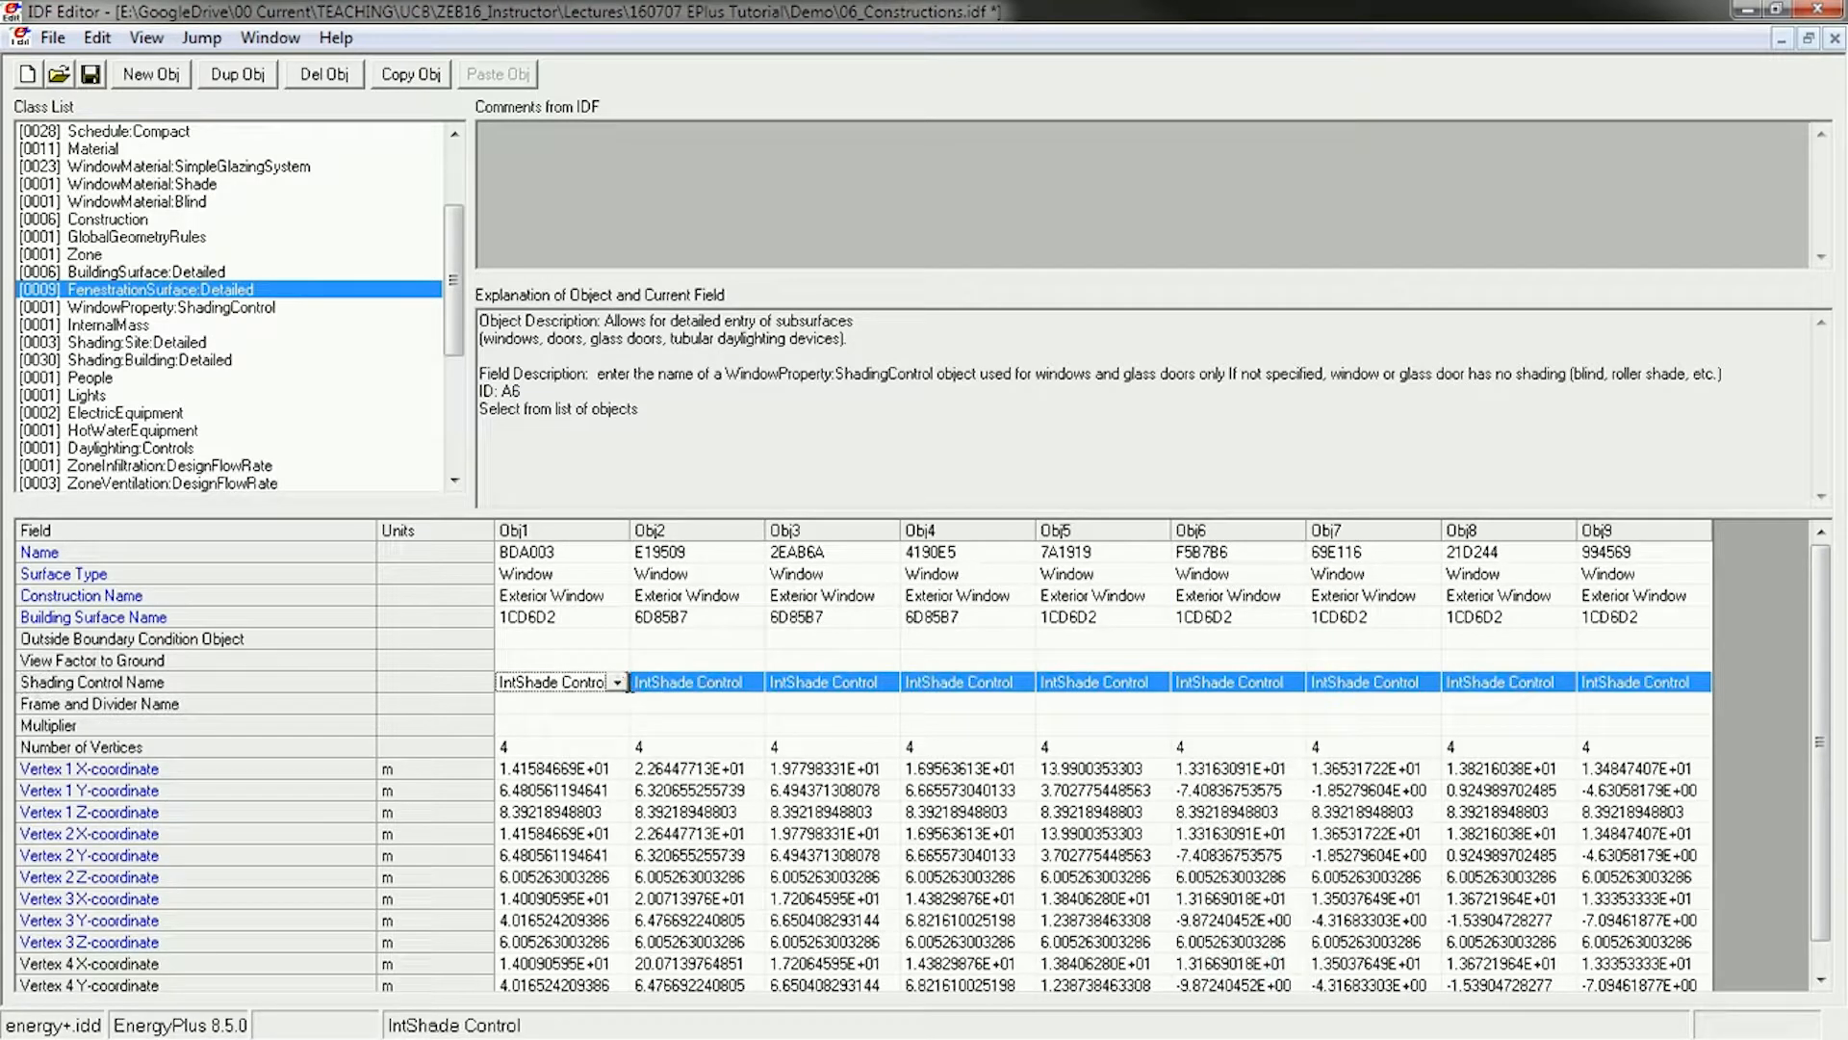
pyautogui.click(619, 682)
pyautogui.click(619, 680)
pyautogui.click(600, 646)
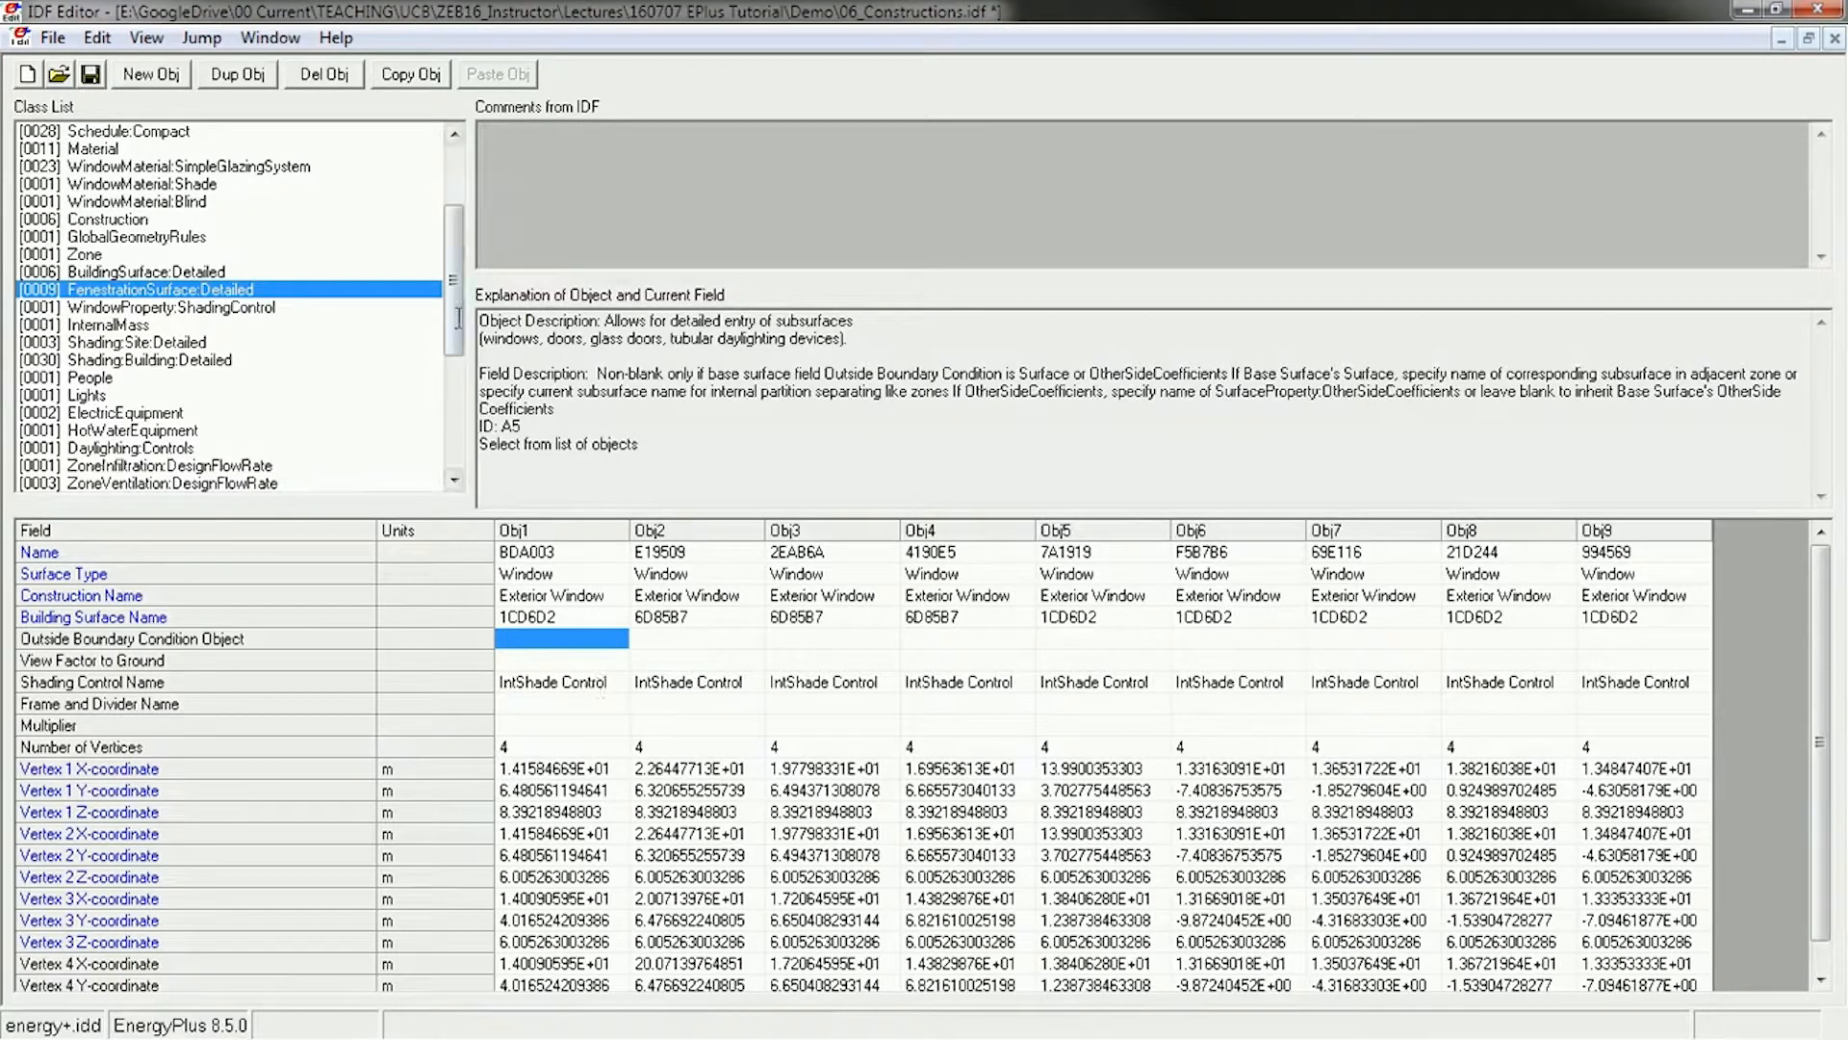
pyautogui.click(236, 307)
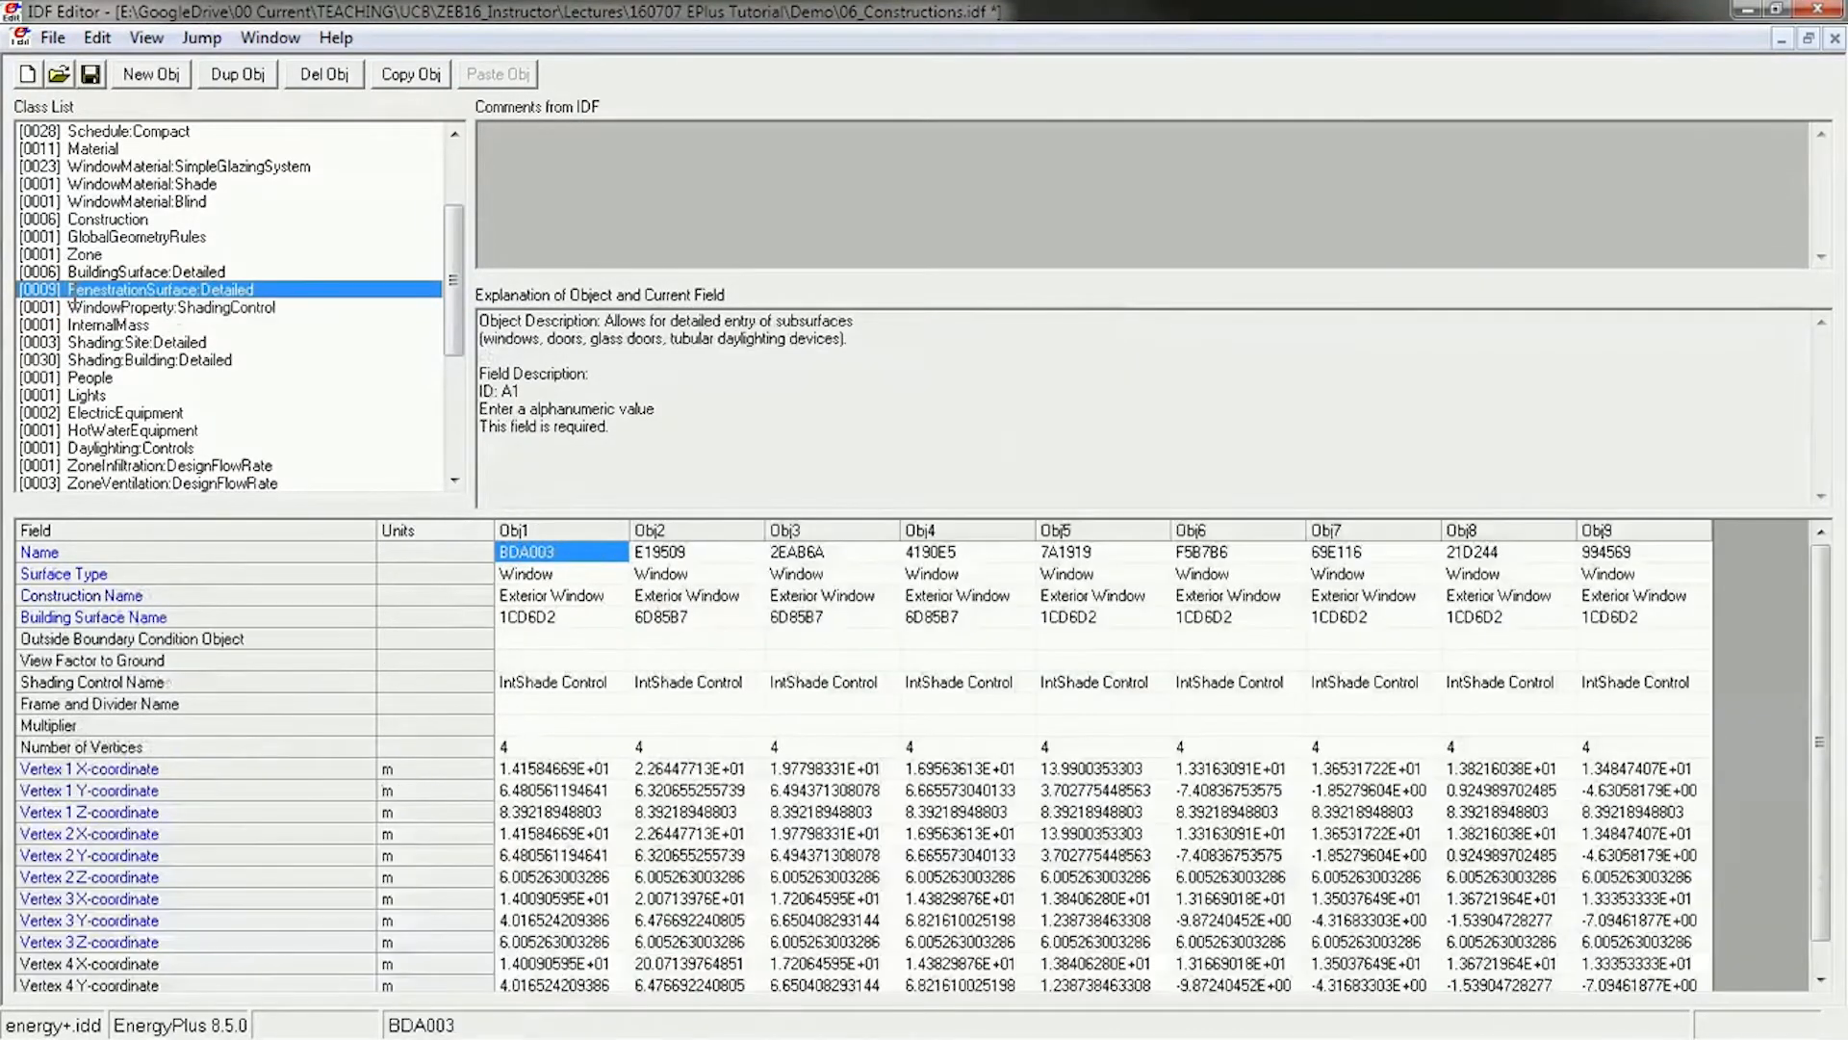
pyautogui.click(87, 288)
# Clear the Shading Control Name of window Obj1
pyautogui.click(602, 686)
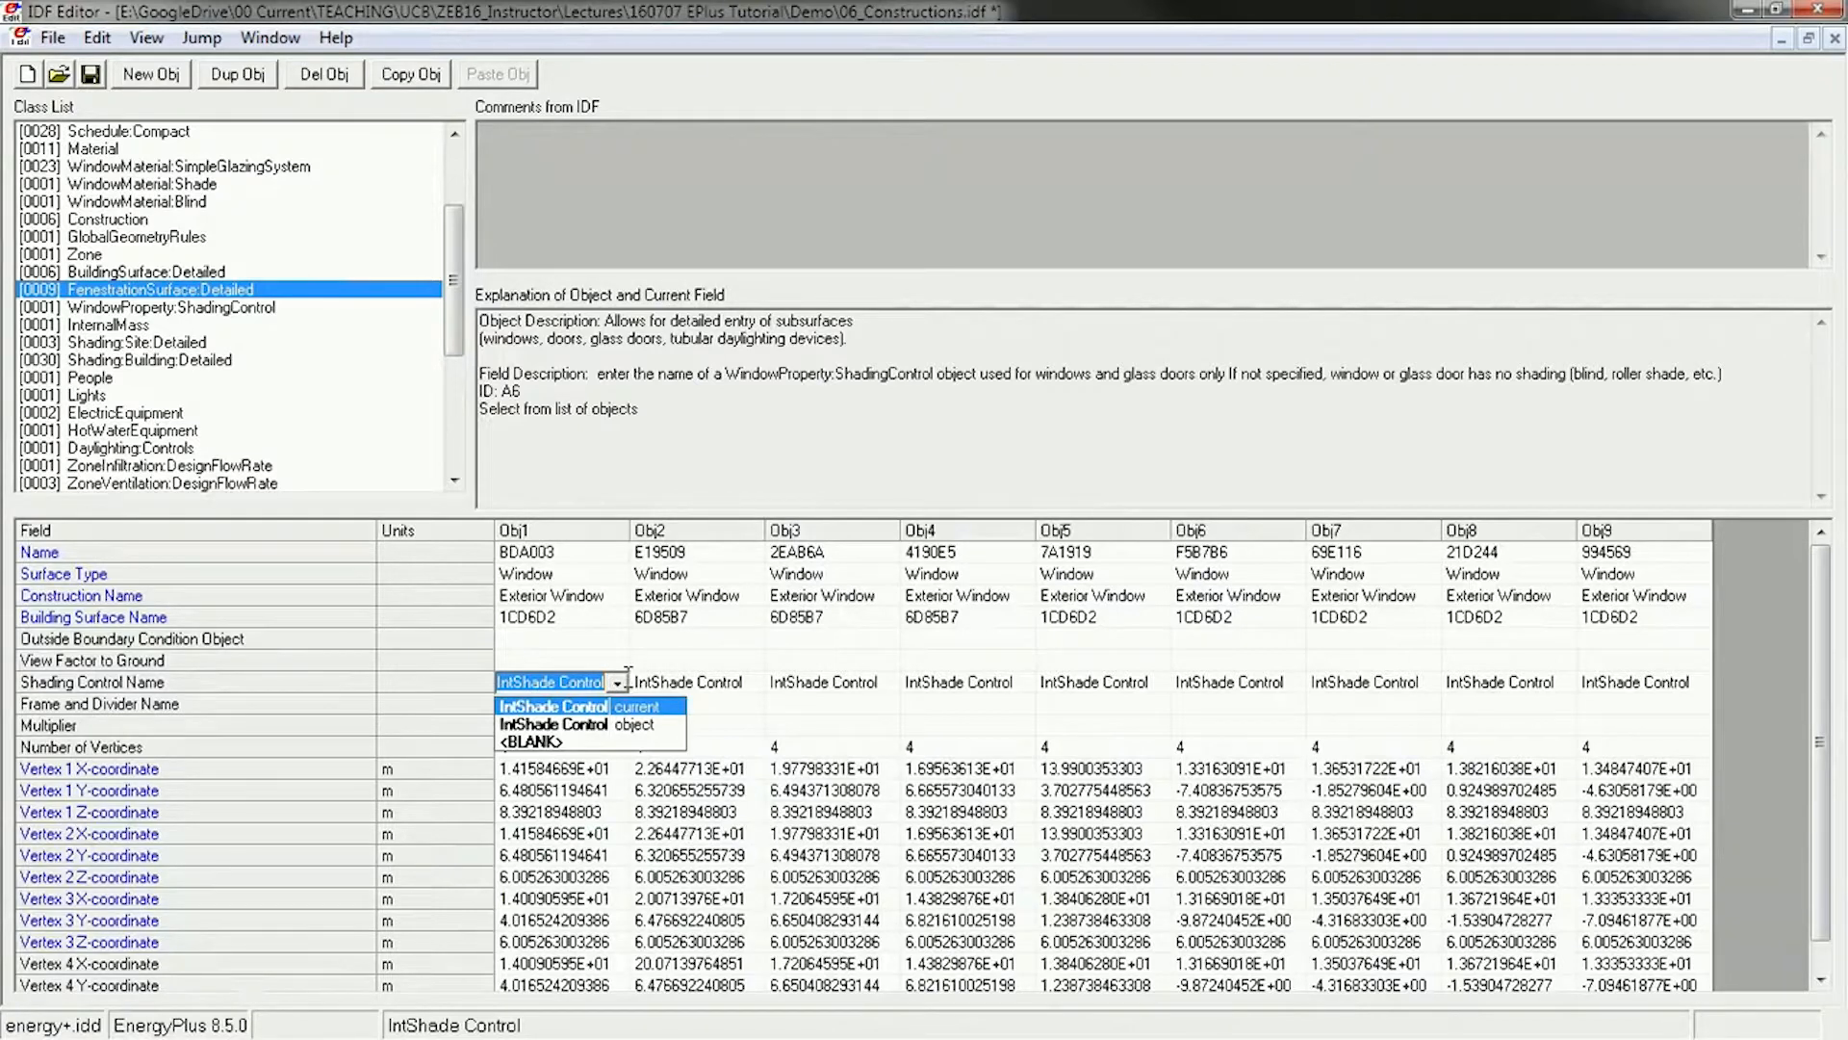
pyautogui.click(802, 713)
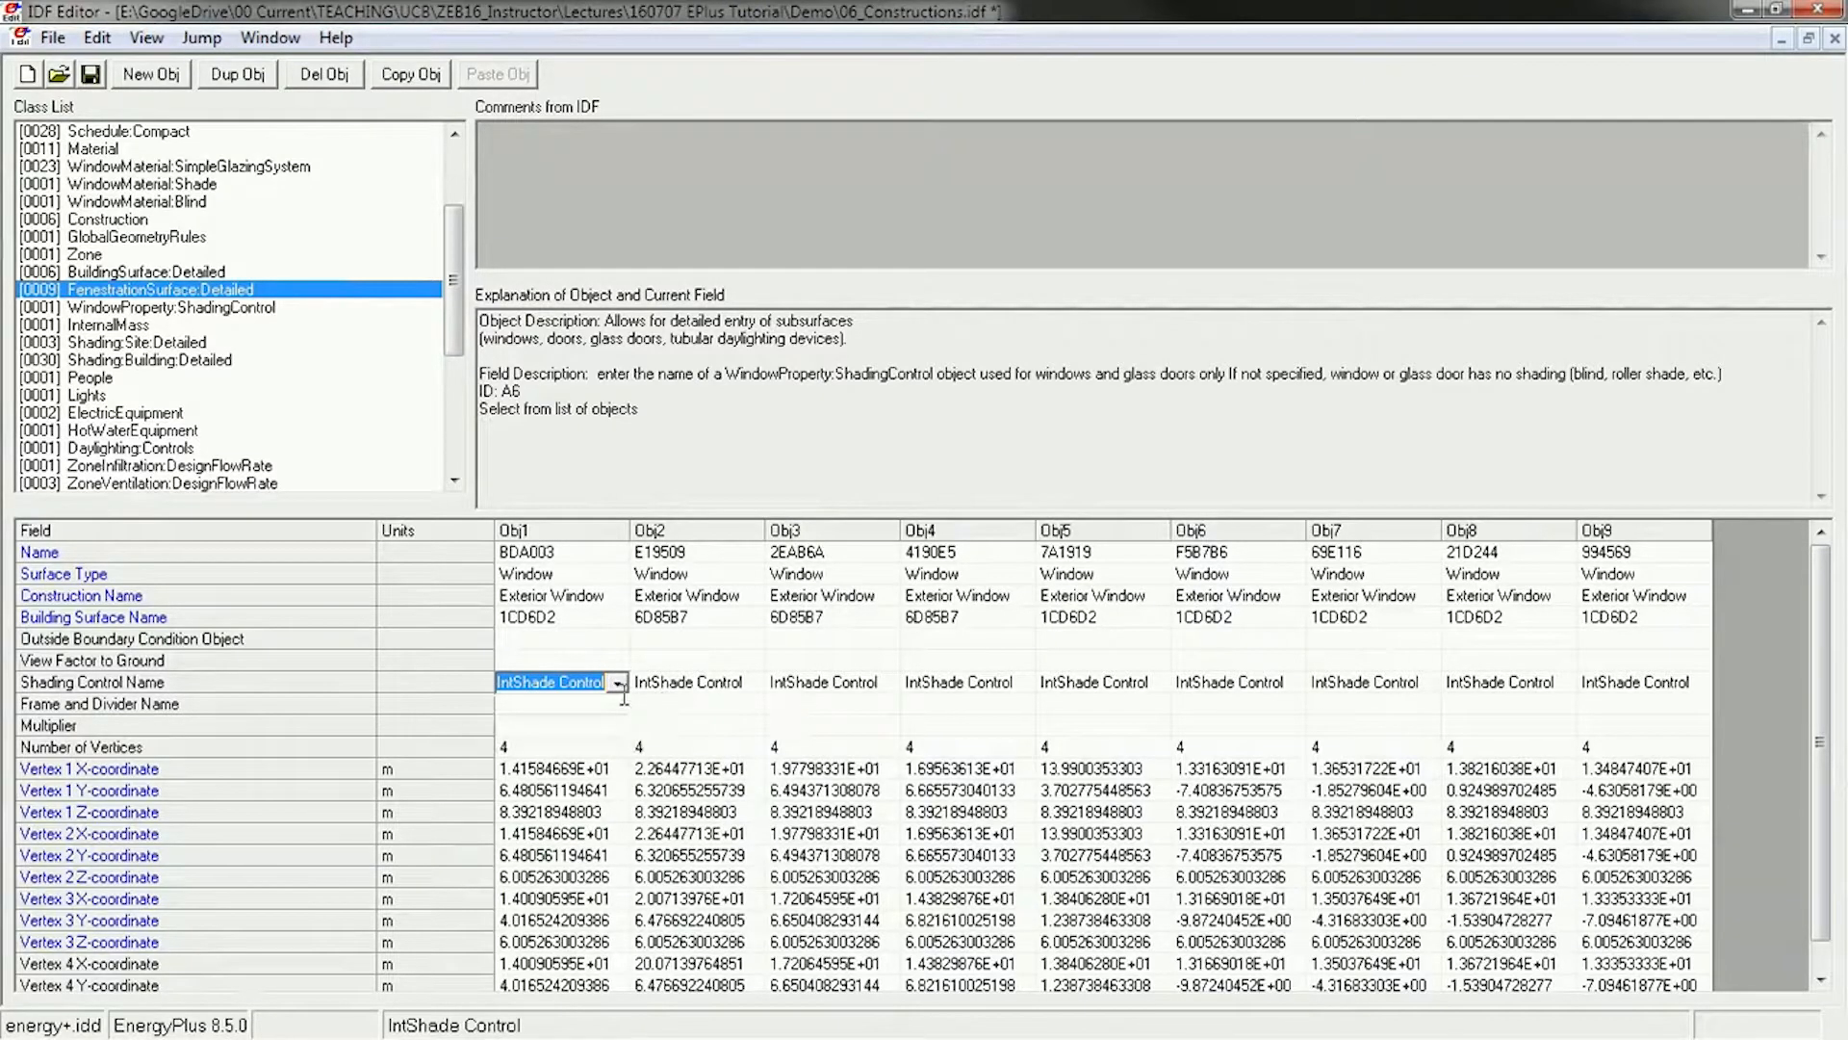
pyautogui.press('Delete')
pyautogui.click(602, 725)
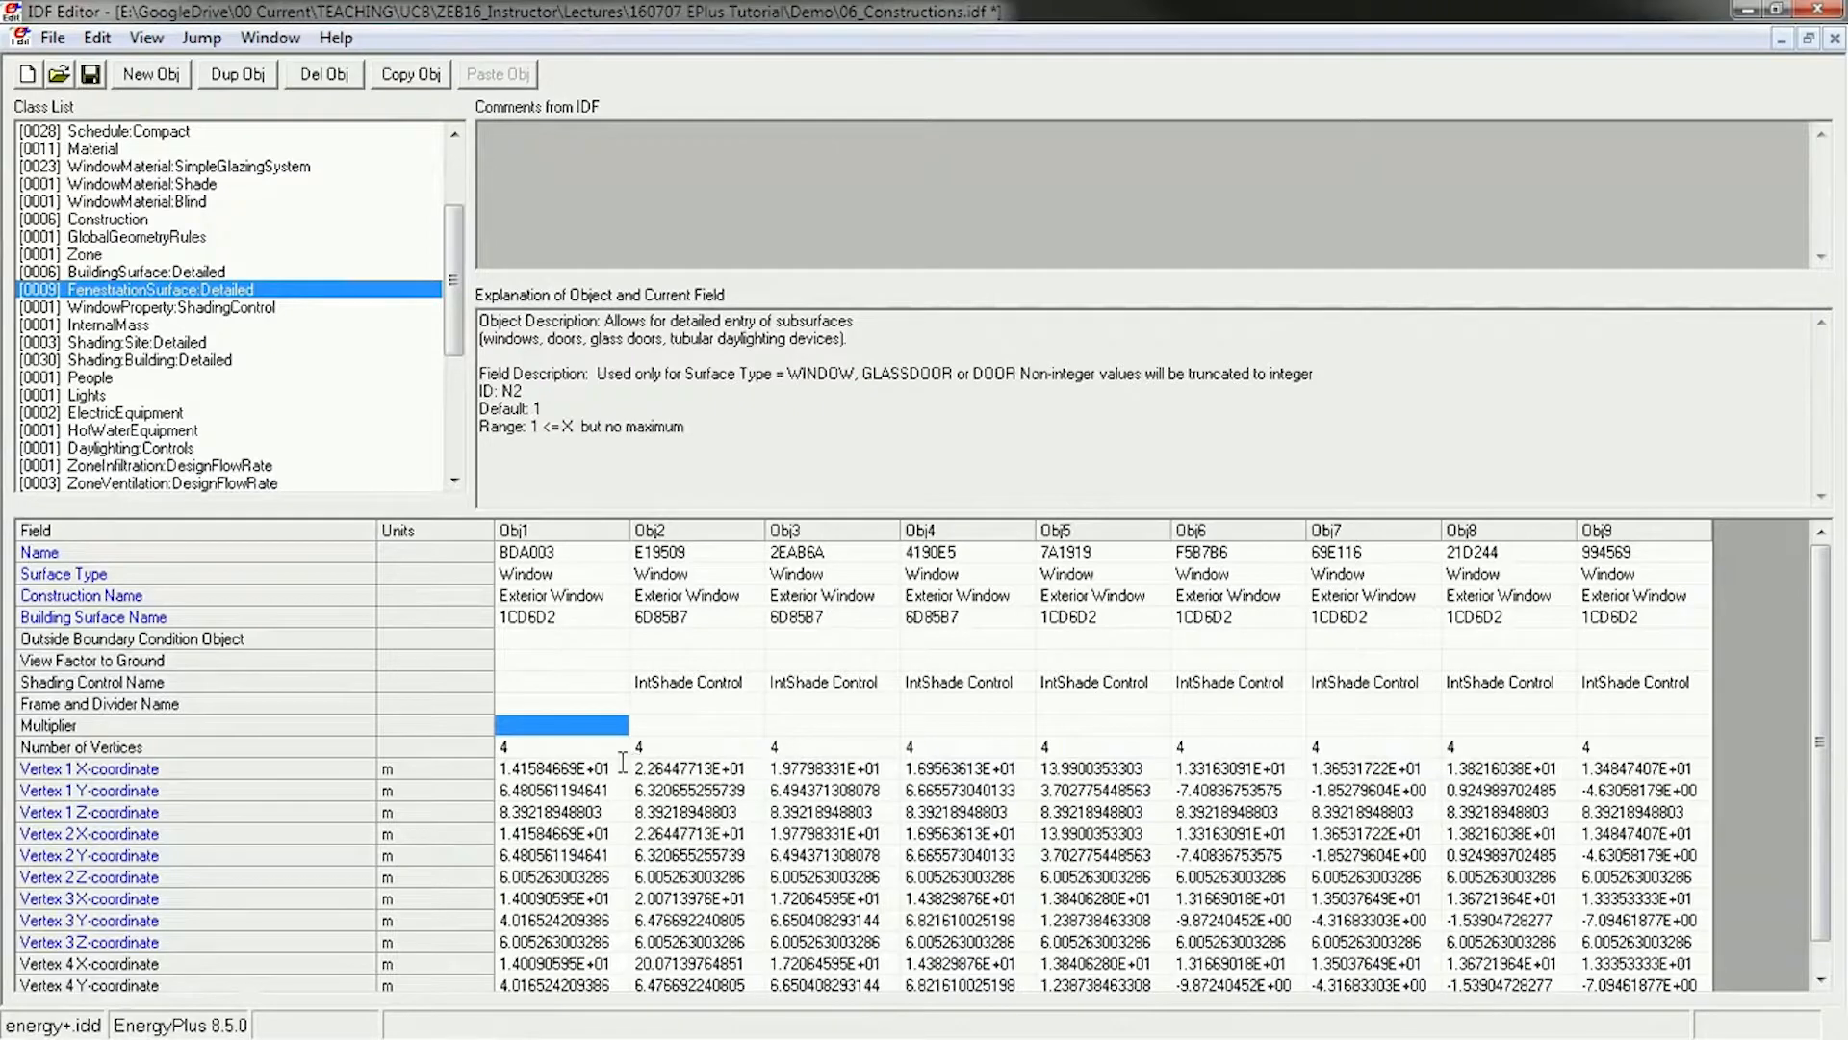
# Assign IntShade Control as the Shading Control Name of window Obj1
pyautogui.click(606, 684)
pyautogui.click(617, 682)
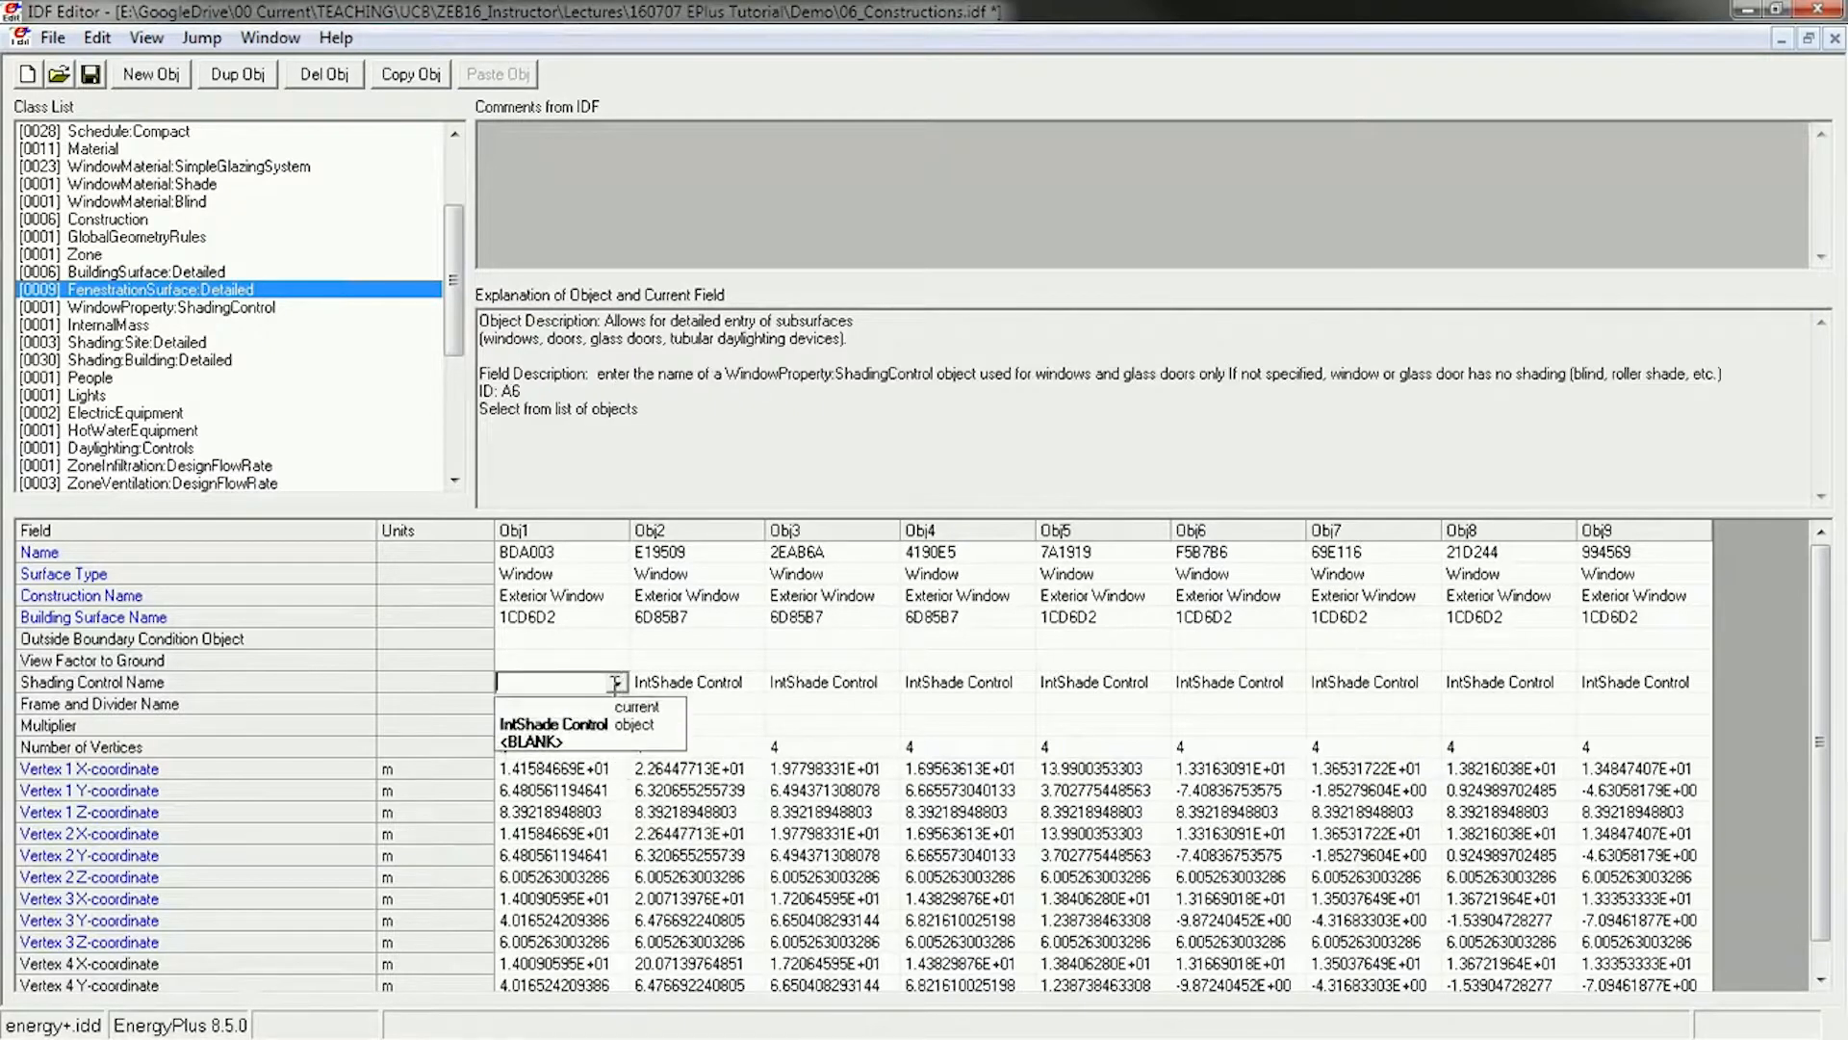
pyautogui.click(548, 722)
pyautogui.click(819, 723)
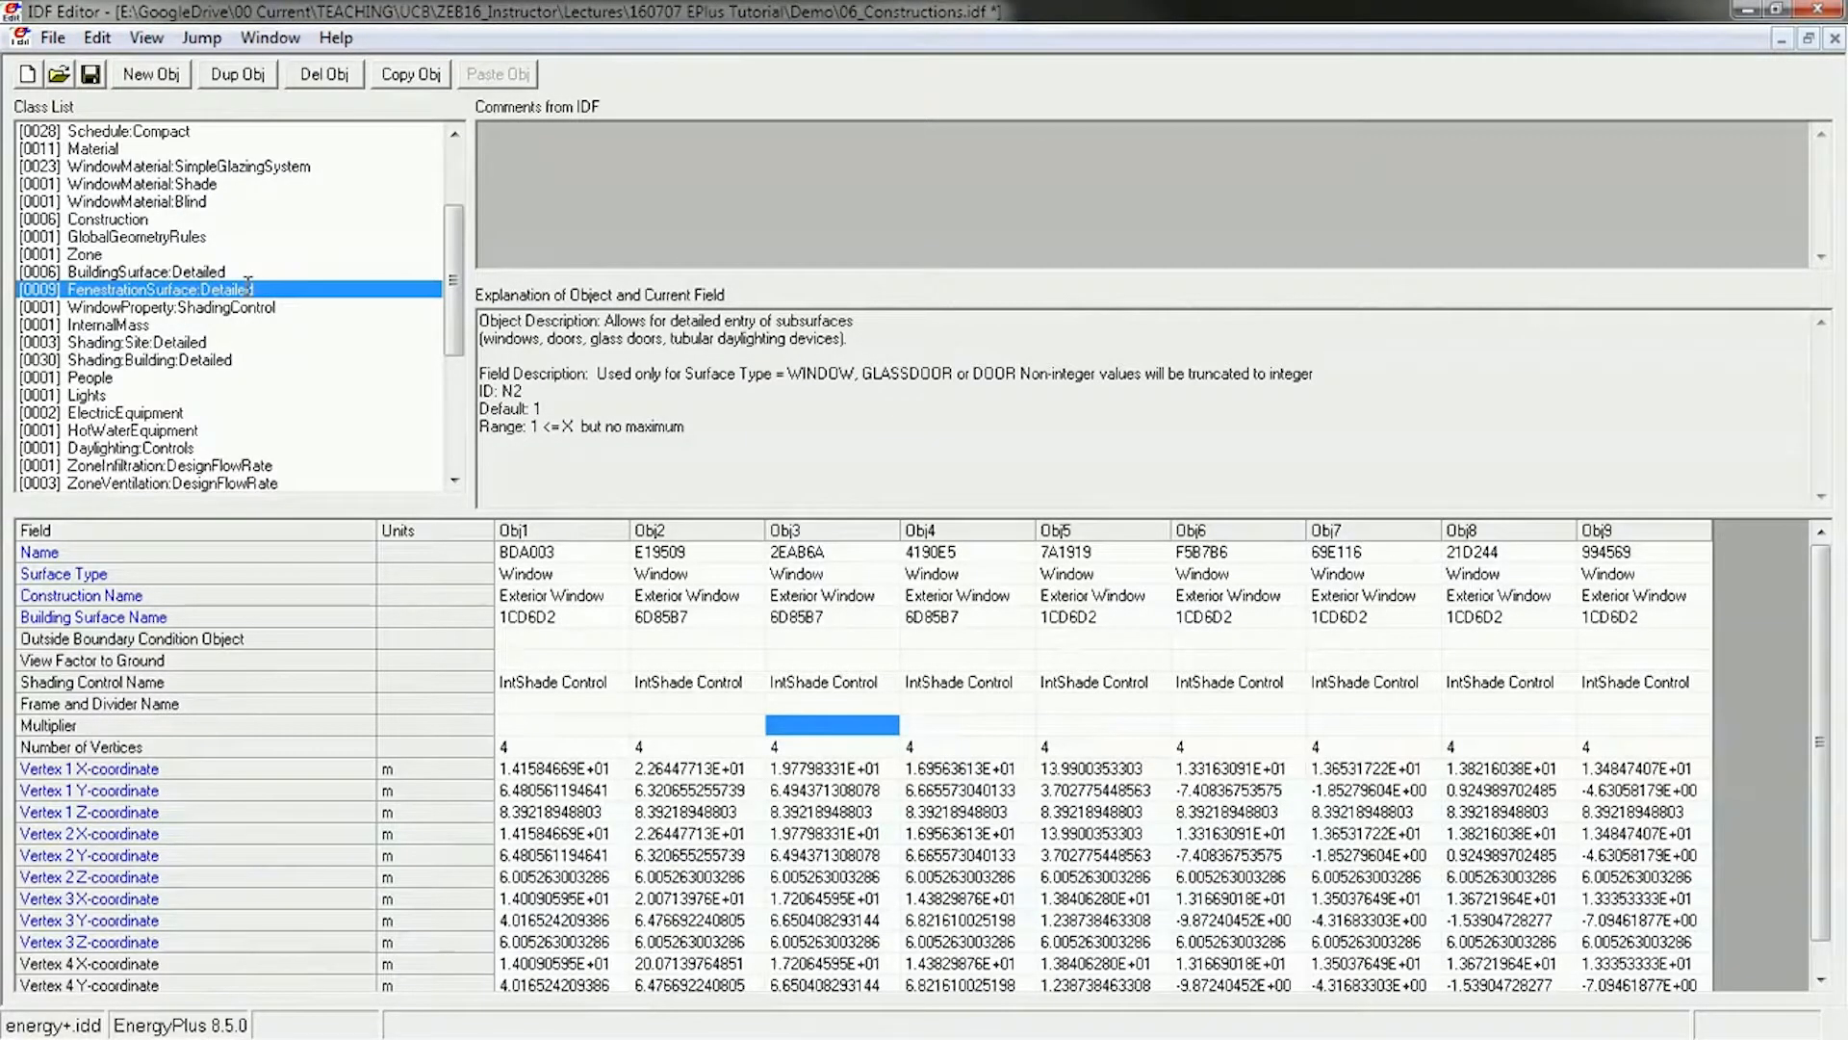
# Set the Shading Control Name of window Obj1 to the <BLANK> option
pyautogui.click(578, 684)
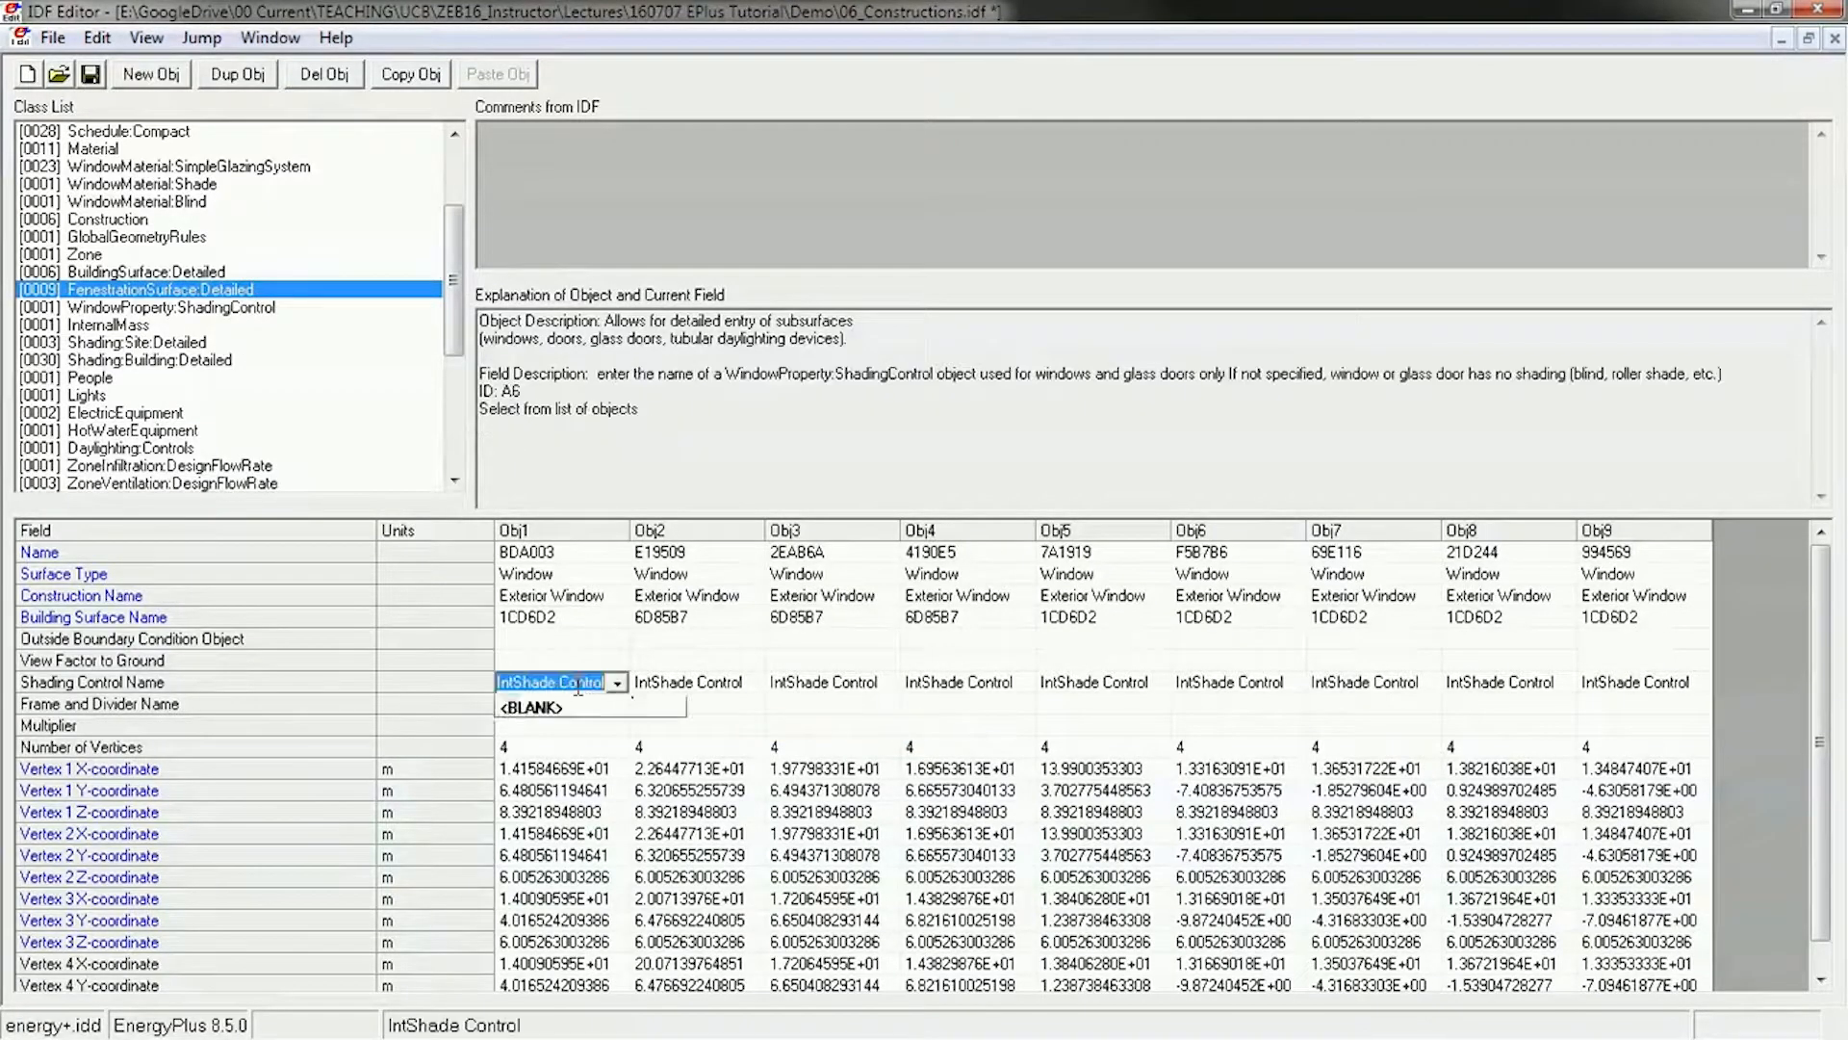
pyautogui.click(544, 741)
pyautogui.click(613, 723)
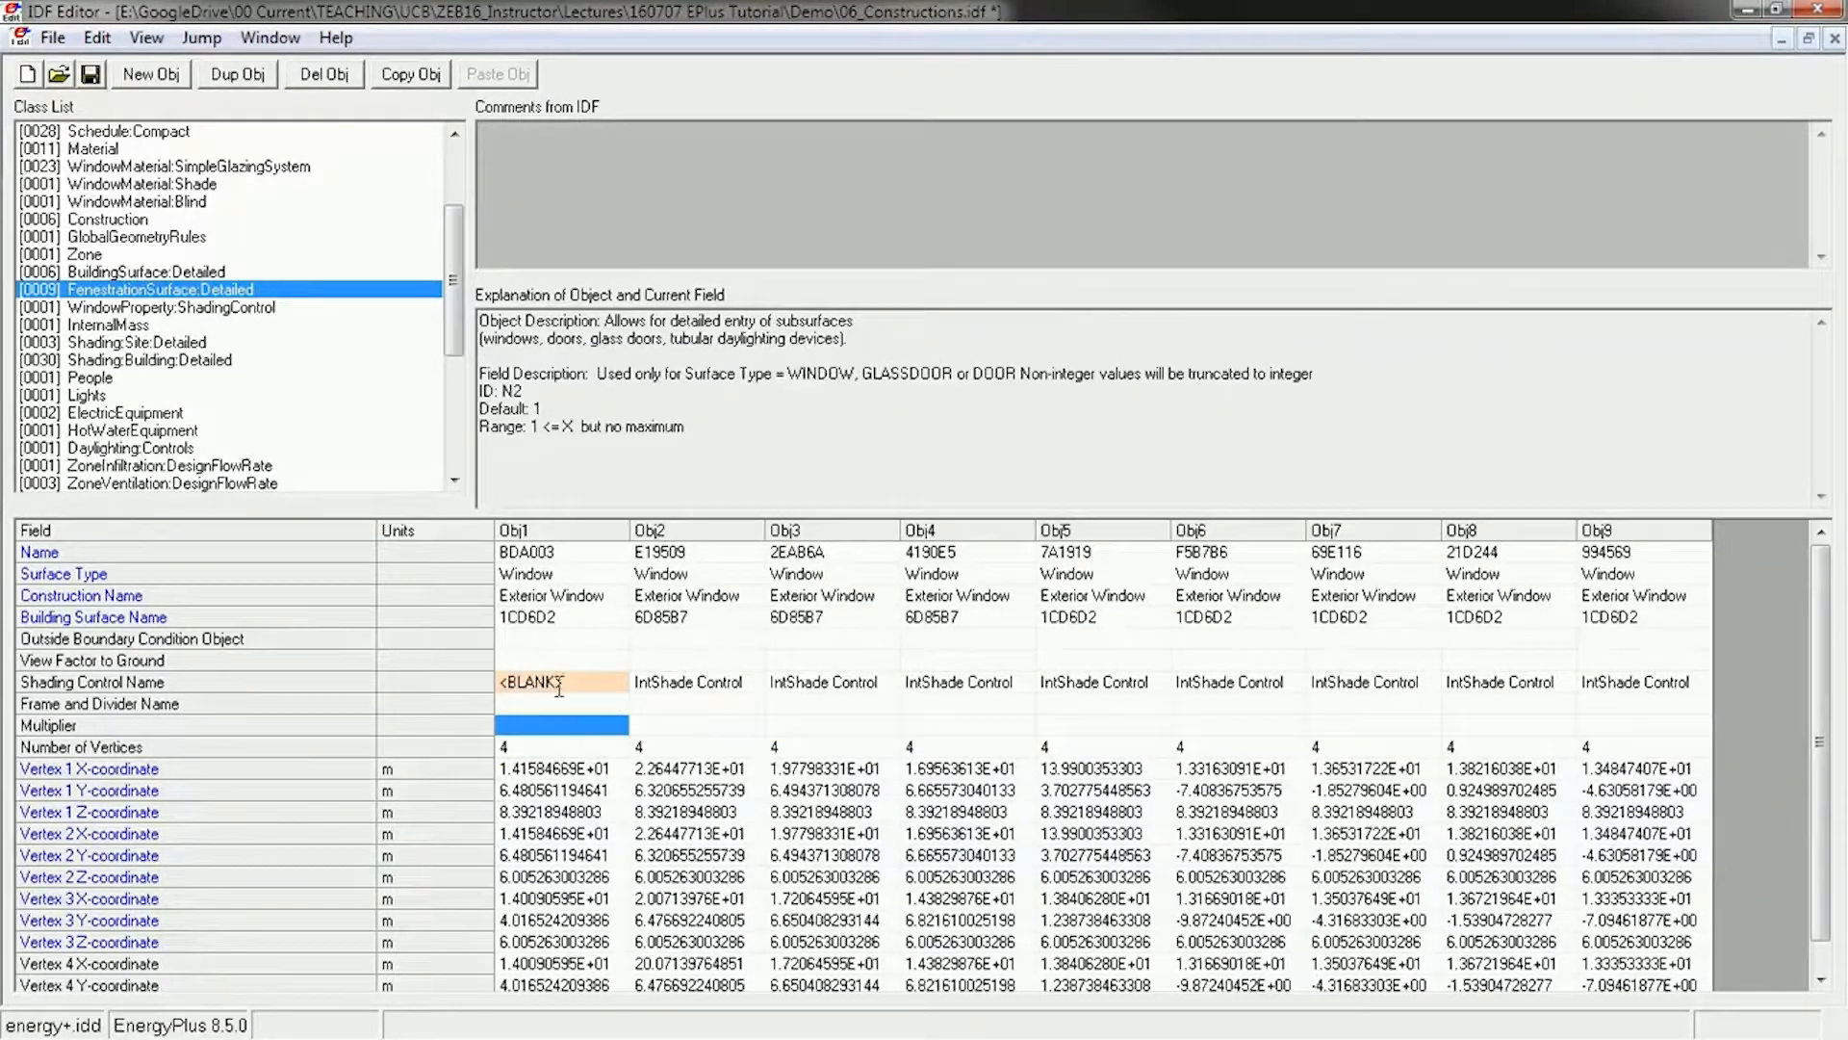
# Remove the <BLANK> entry from Obj1's Shading Control Name, leaving the field empty
pyautogui.click(559, 685)
pyautogui.click(602, 662)
pyautogui.click(553, 684)
pyautogui.click(616, 722)
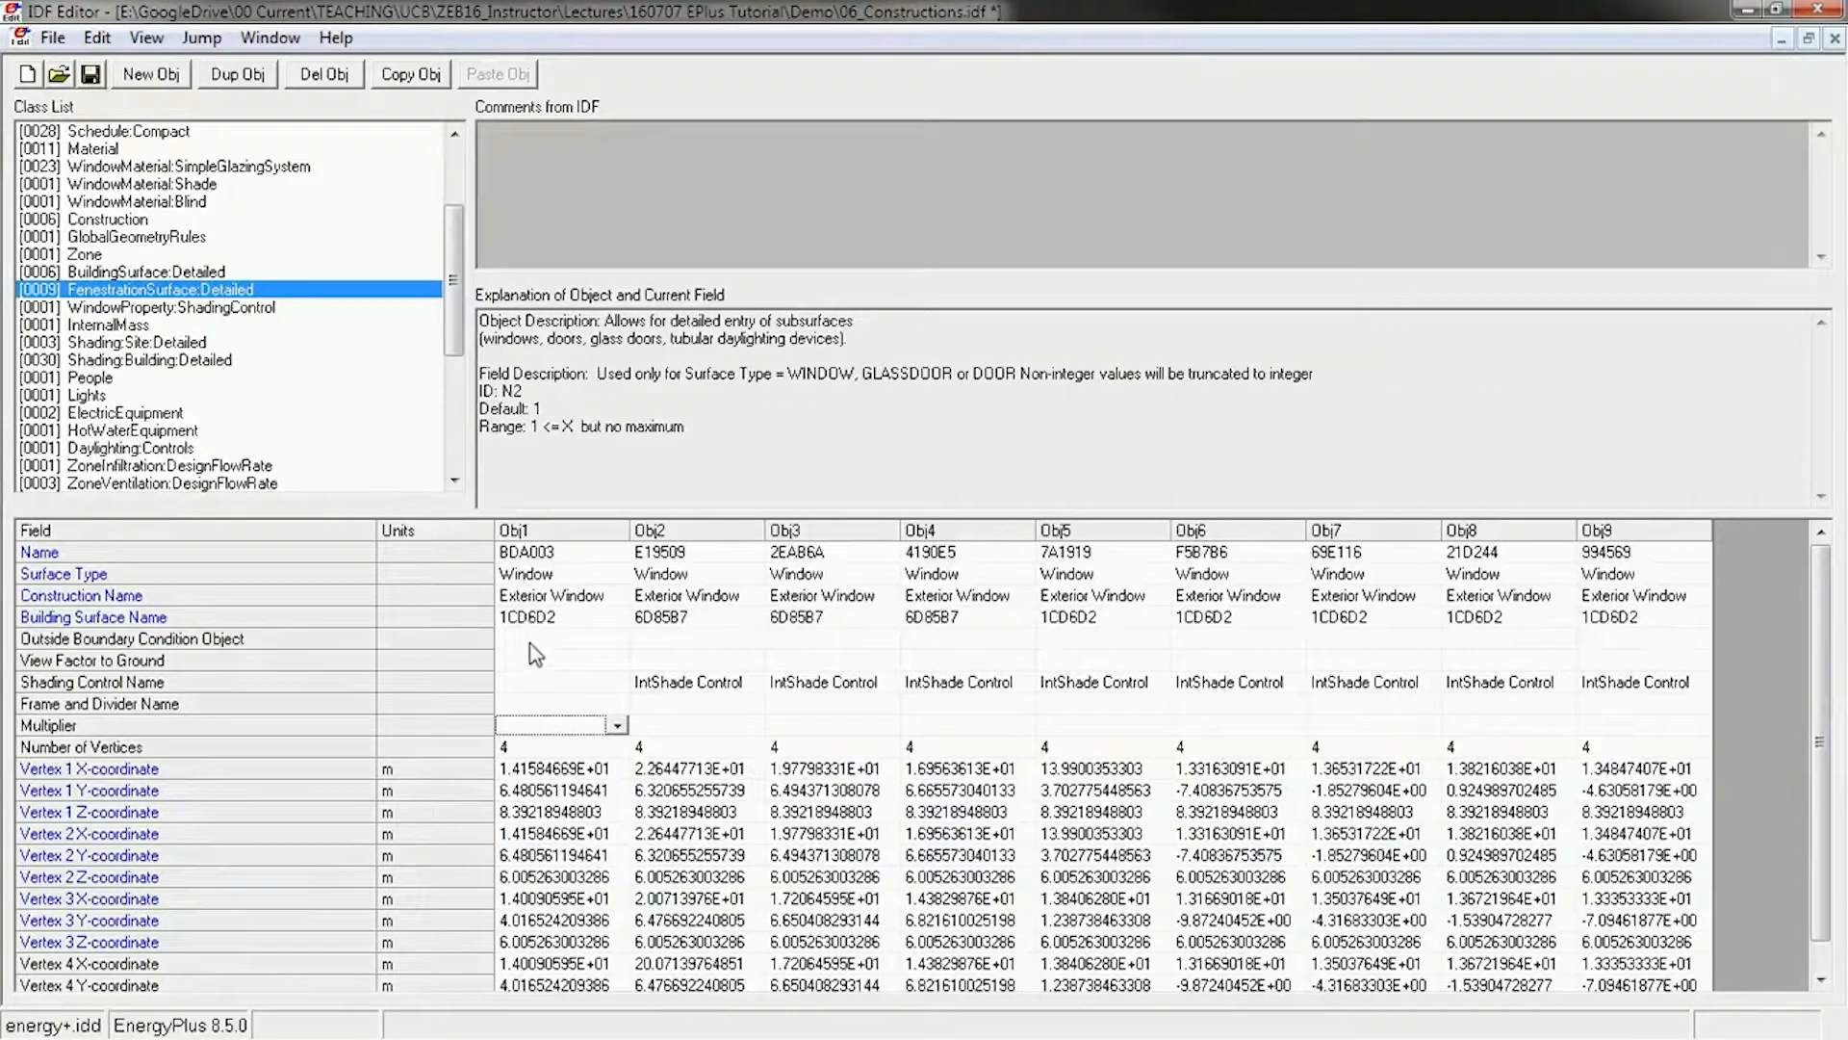
# Reassign IntShade Control to window Obj1 as its Shading Control Name
pyautogui.click(597, 684)
pyautogui.click(551, 726)
pyautogui.click(700, 705)
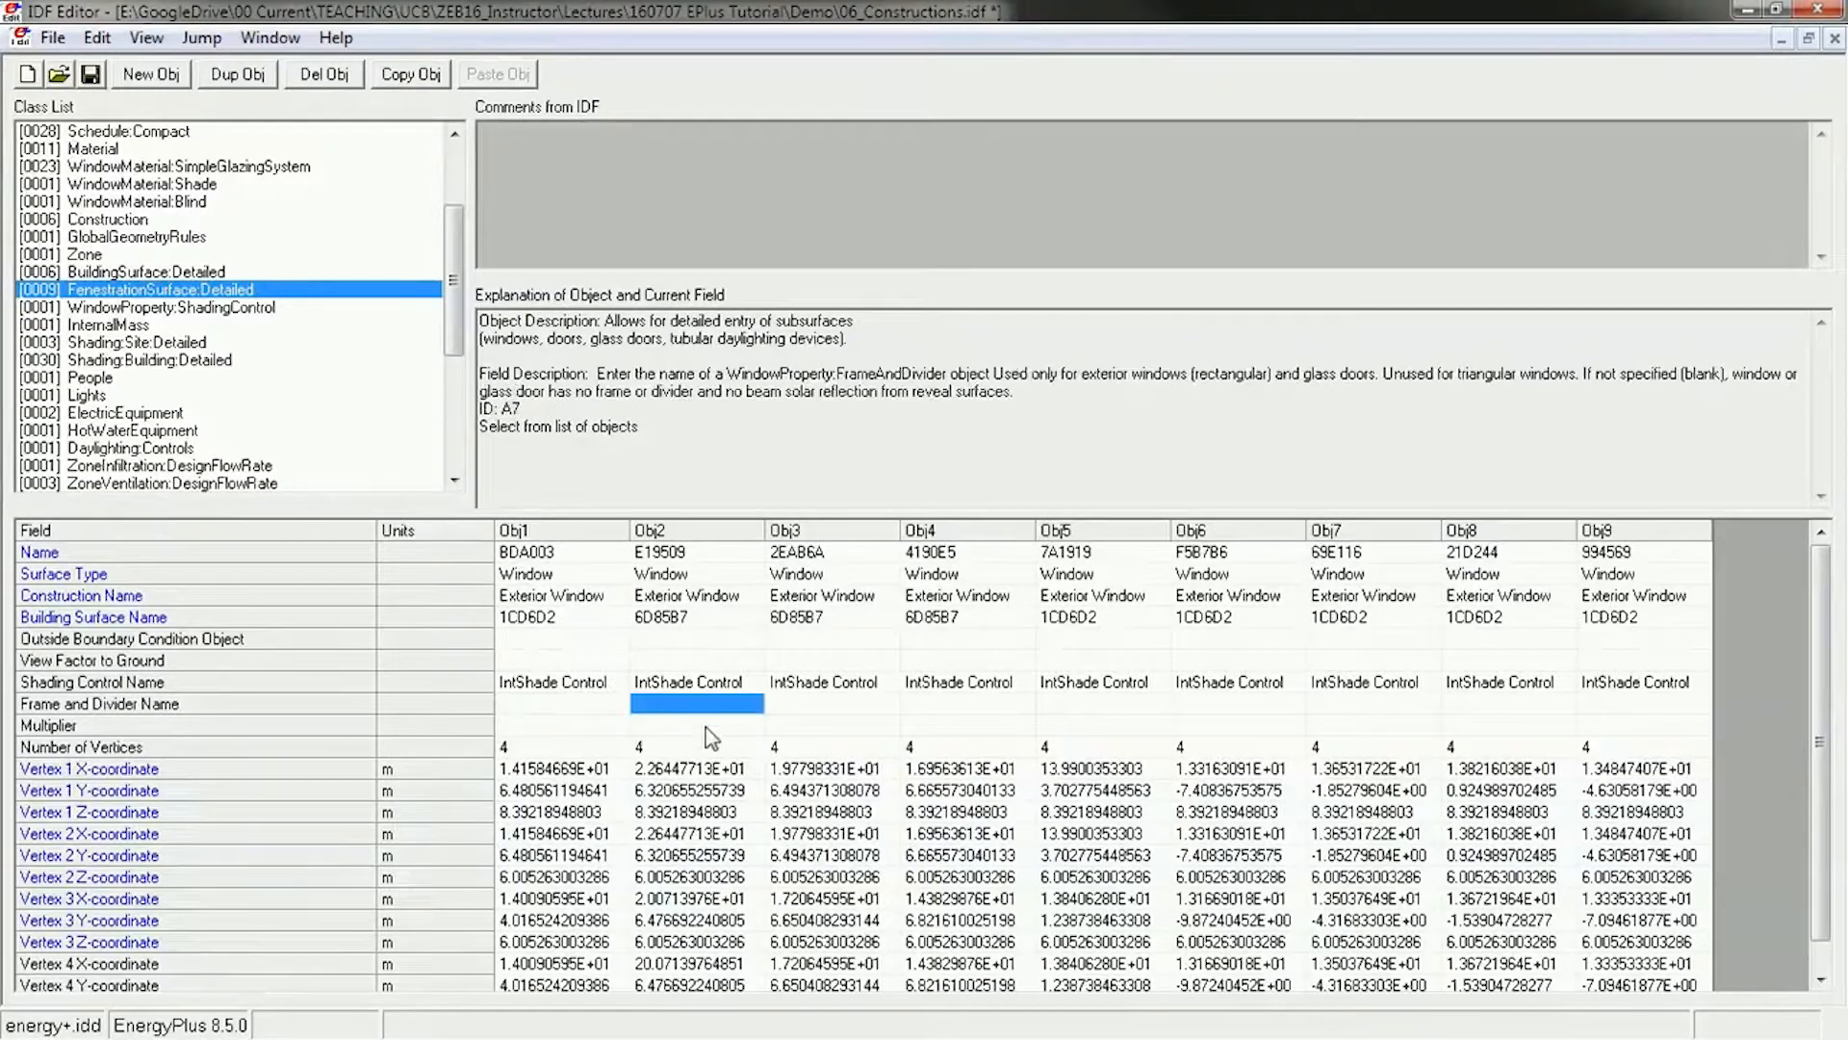